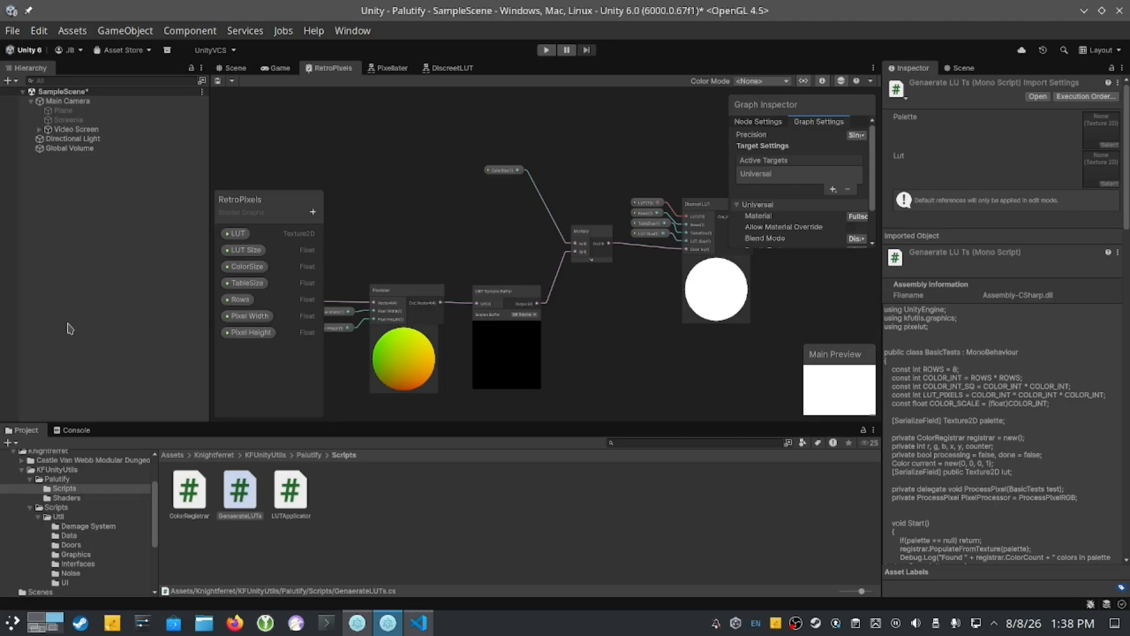
click(35, 631)
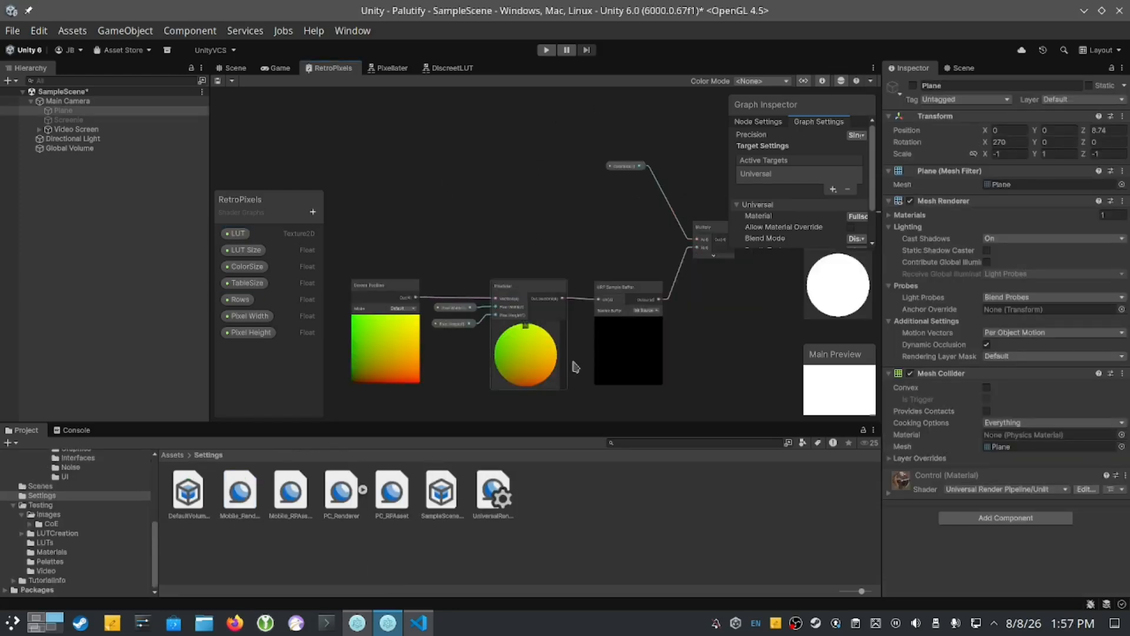
- Examine the RetroPixels graph from the Screen Position node through Pixellater and URP Sample Buffer to the Multiply node
scroll(671, 365, up, 5)
scroll(723, 332, down, 3)
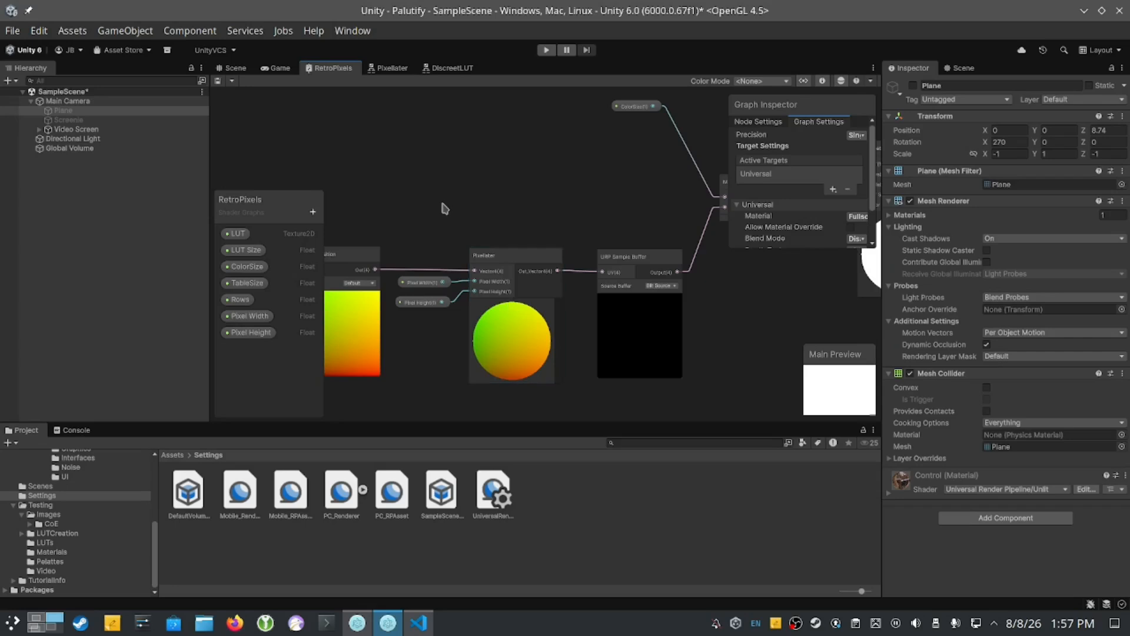
middle_drag(444, 207, 387, 245)
middle_drag(697, 327, 829, 295)
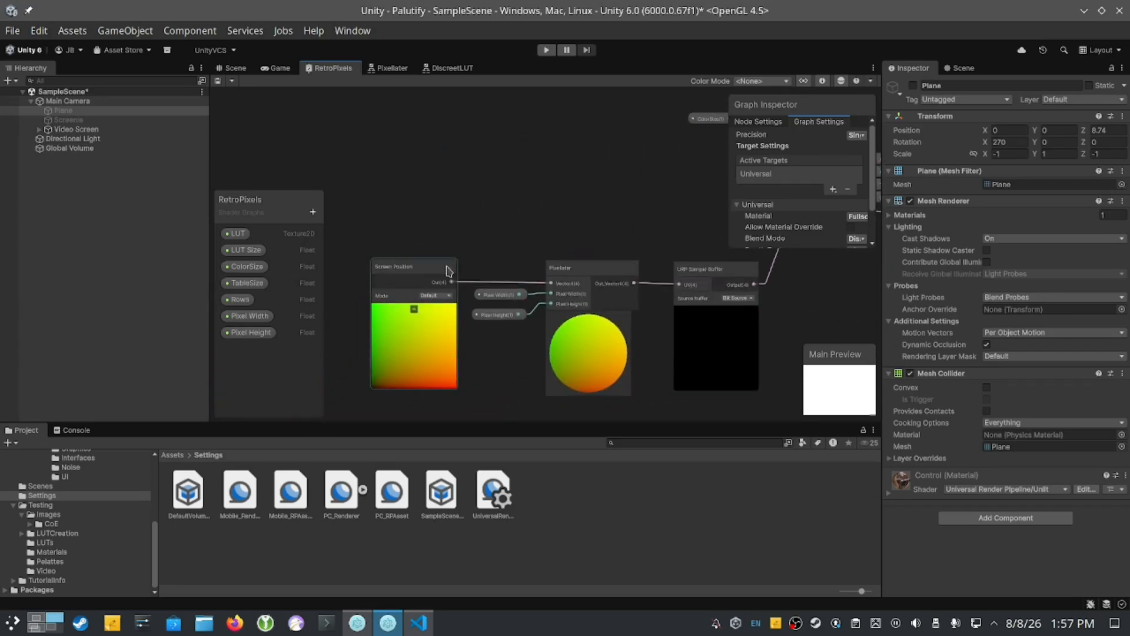
scroll(500, 247, up, 2)
middle_drag(500, 247, 535, 159)
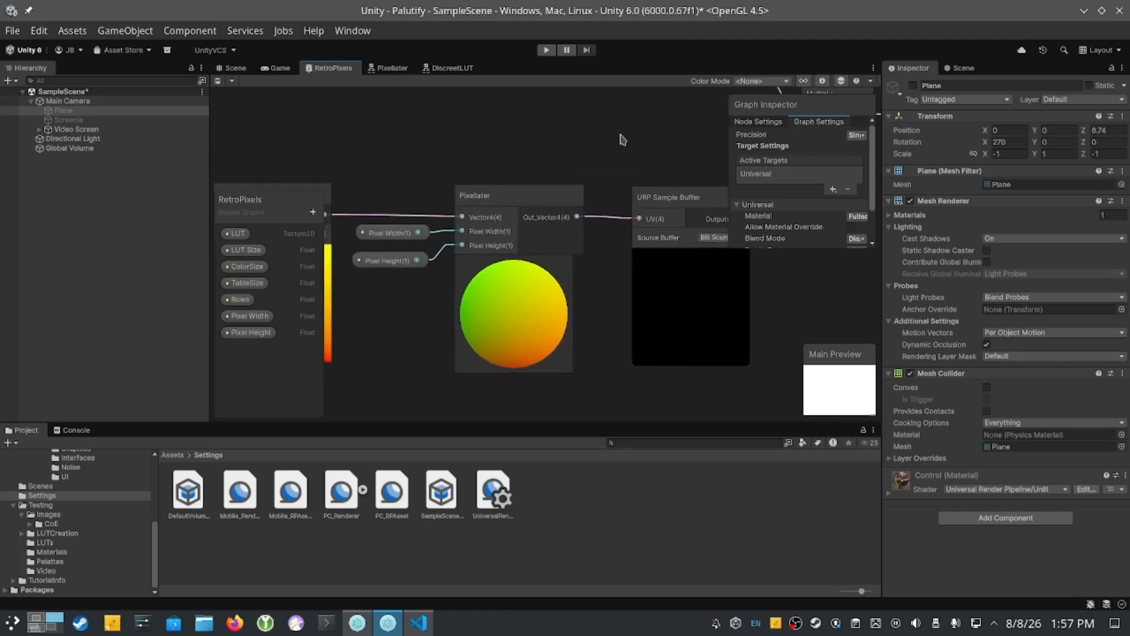
middle_drag(517, 211, 450, 230)
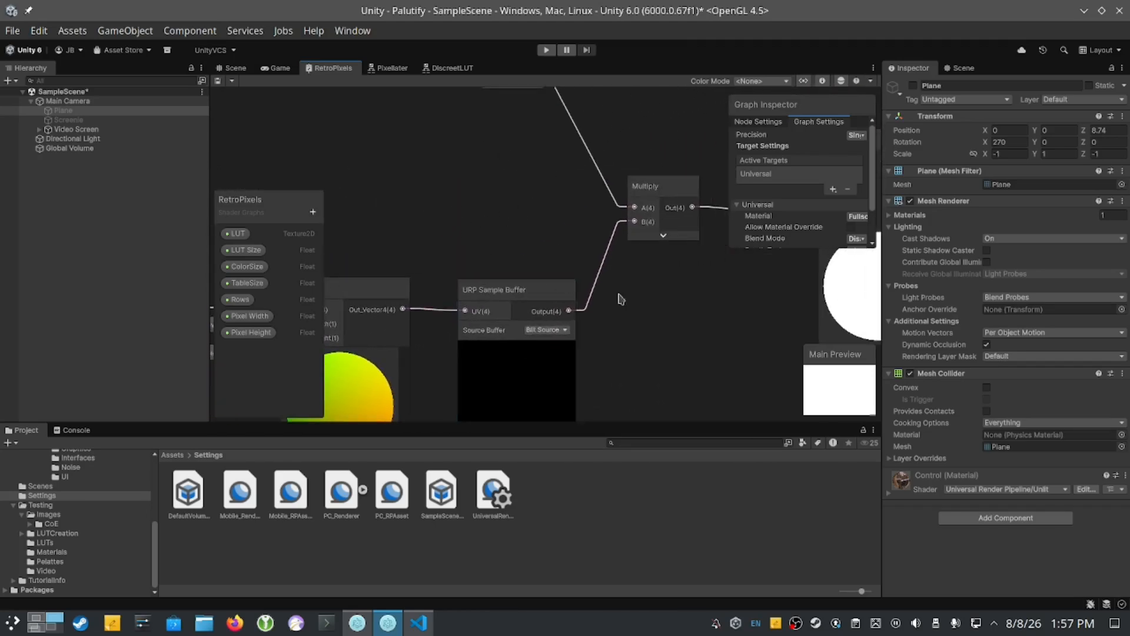
middle_drag(694, 310, 468, 356)
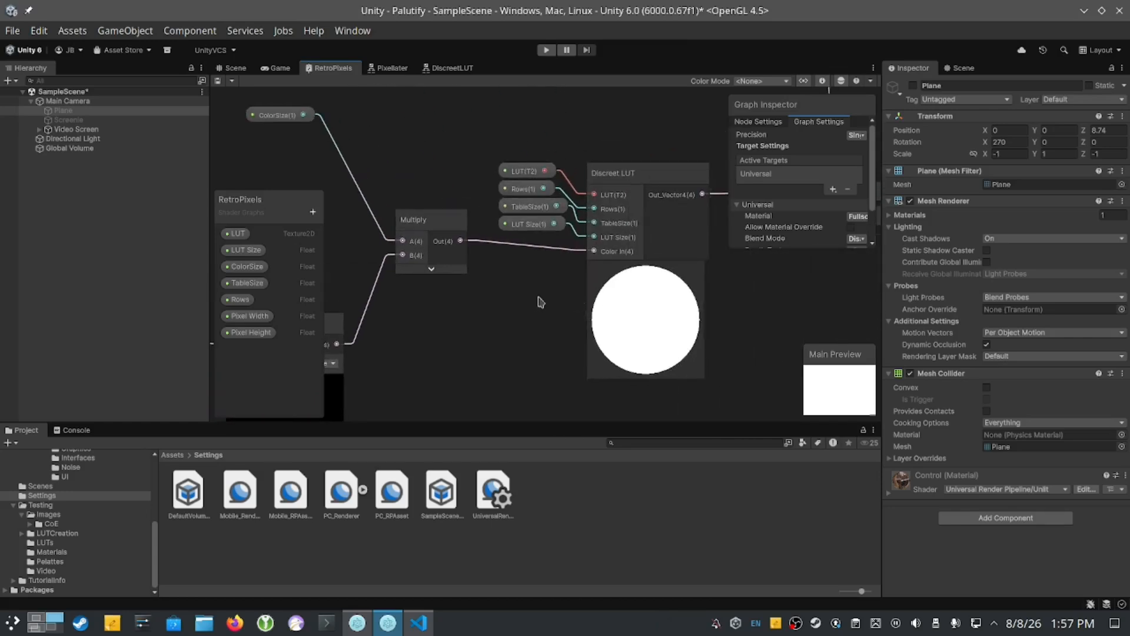
- Examine the Discreet LUT node's inputs and its output connection to the fragment's base color
middle_drag(537, 300, 444, 359)
scroll(638, 295, up, 4)
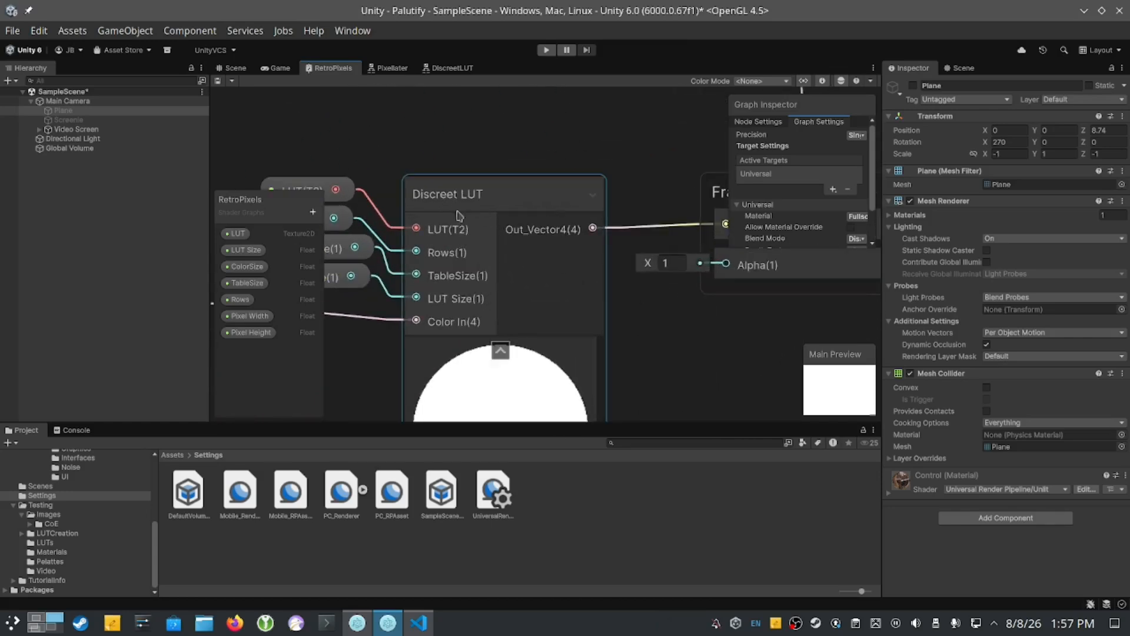
scroll(639, 323, down, 3)
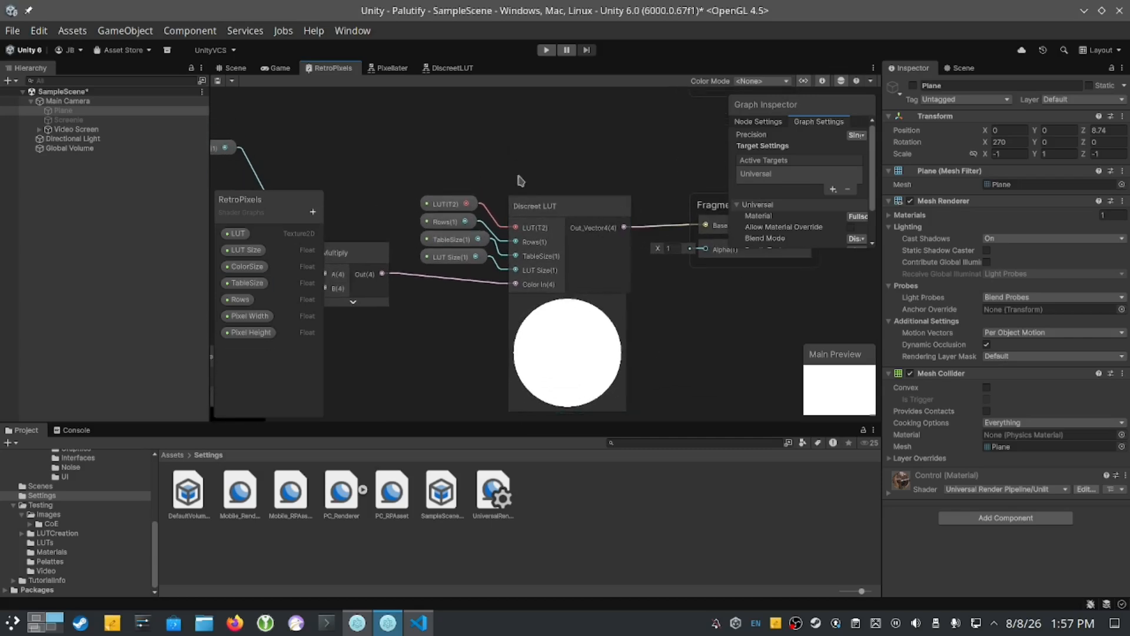
scroll(627, 295, up, 3)
scroll(627, 294, down, 5)
scroll(578, 282, up, 8)
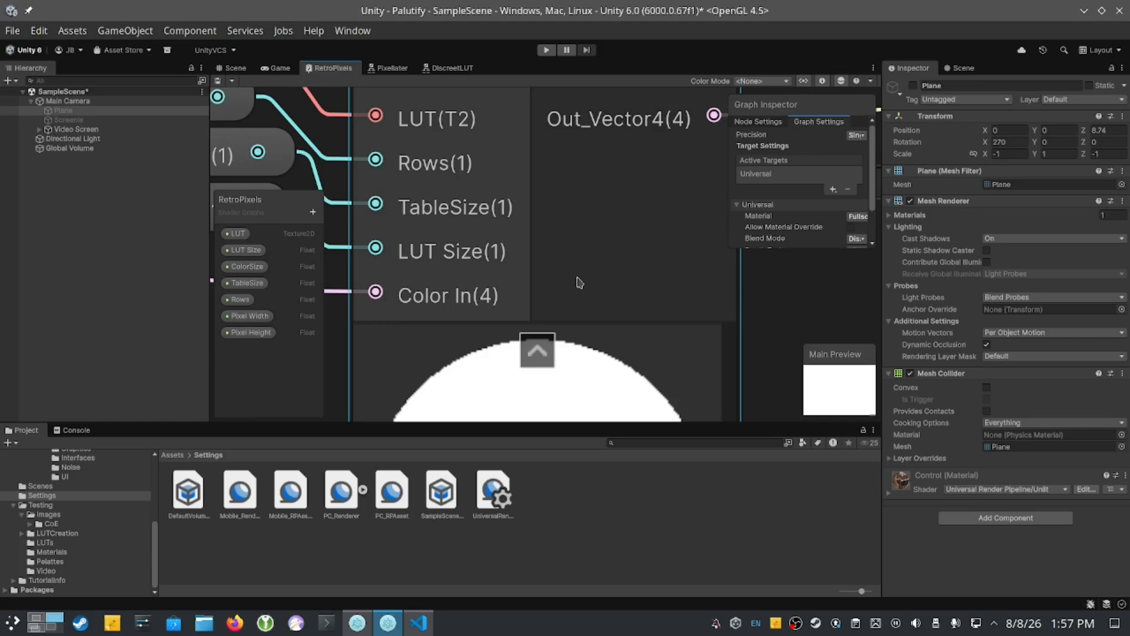
scroll(568, 130, down, 4)
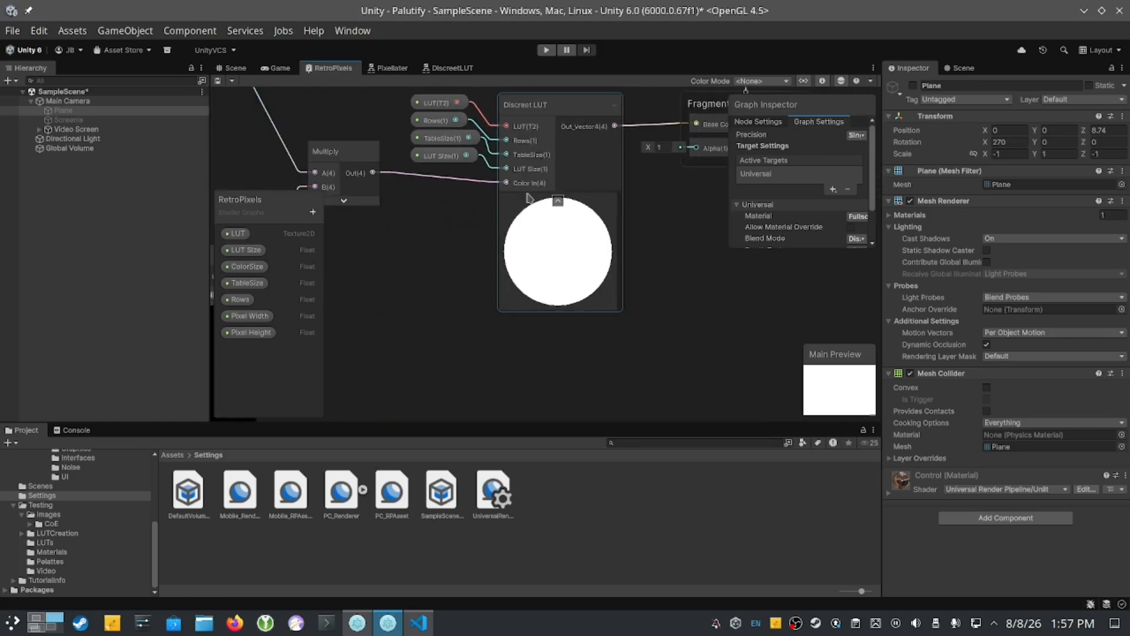
- Inspect the Pixellater node in the RetroPixels graph with its Pixel Width and Pixel Height inputs
middle_drag(455, 246, 593, 282)
scroll(558, 273, down, 5)
middle_drag(507, 300, 703, 302)
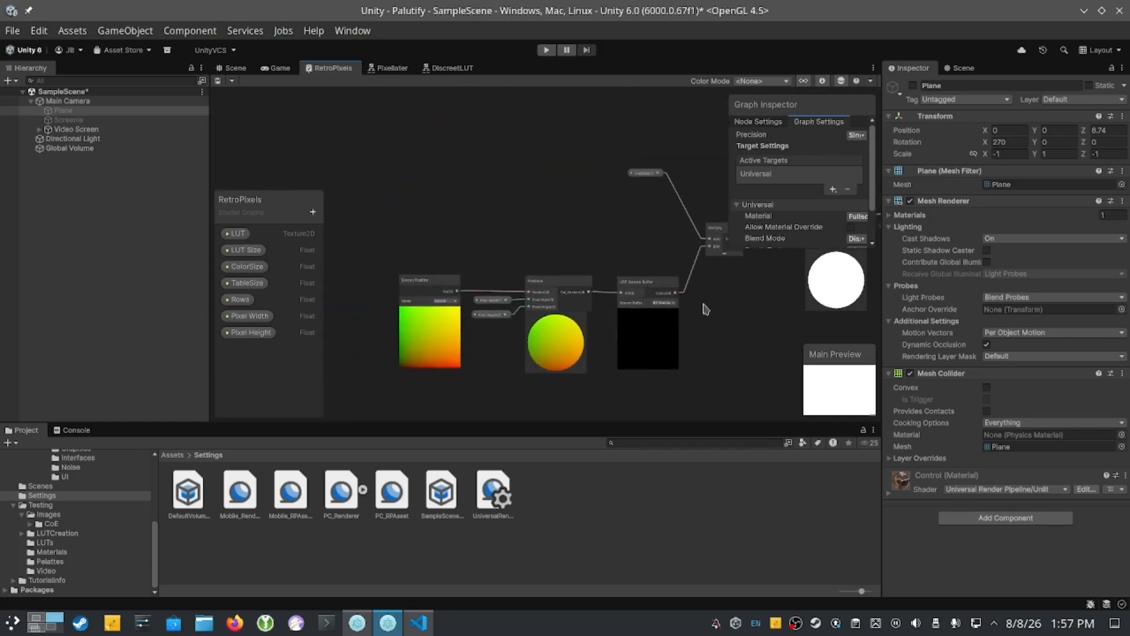
scroll(456, 338, up, 3)
scroll(670, 185, up, 1)
middle_drag(632, 203, 564, 129)
scroll(535, 154, up, 1)
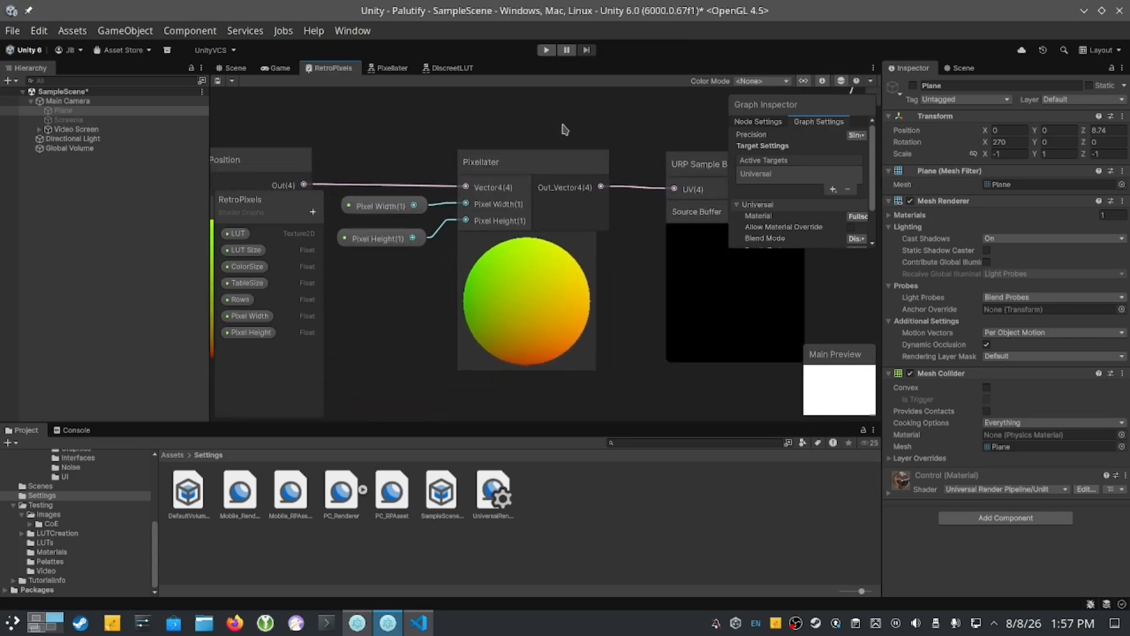
- Open the Pixellater subgraph and examine how the Vector4 input feeds the Split node
click(393, 67)
middle_drag(525, 277, 608, 336)
scroll(403, 379, up, 6)
middle_drag(543, 235, 475, 355)
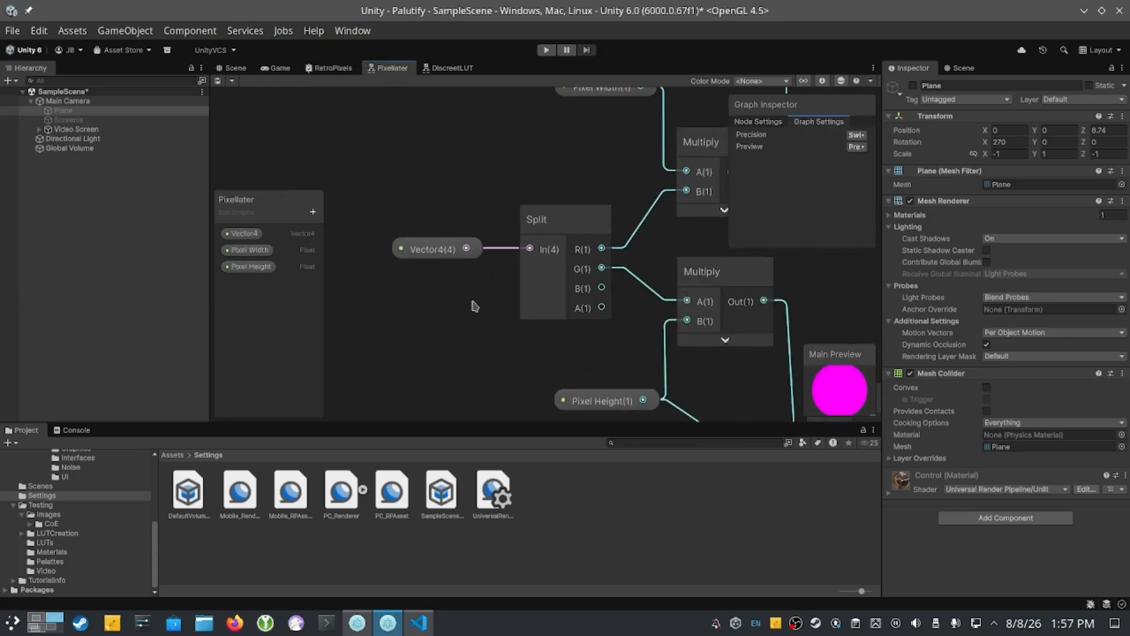
scroll(473, 303, up, 1)
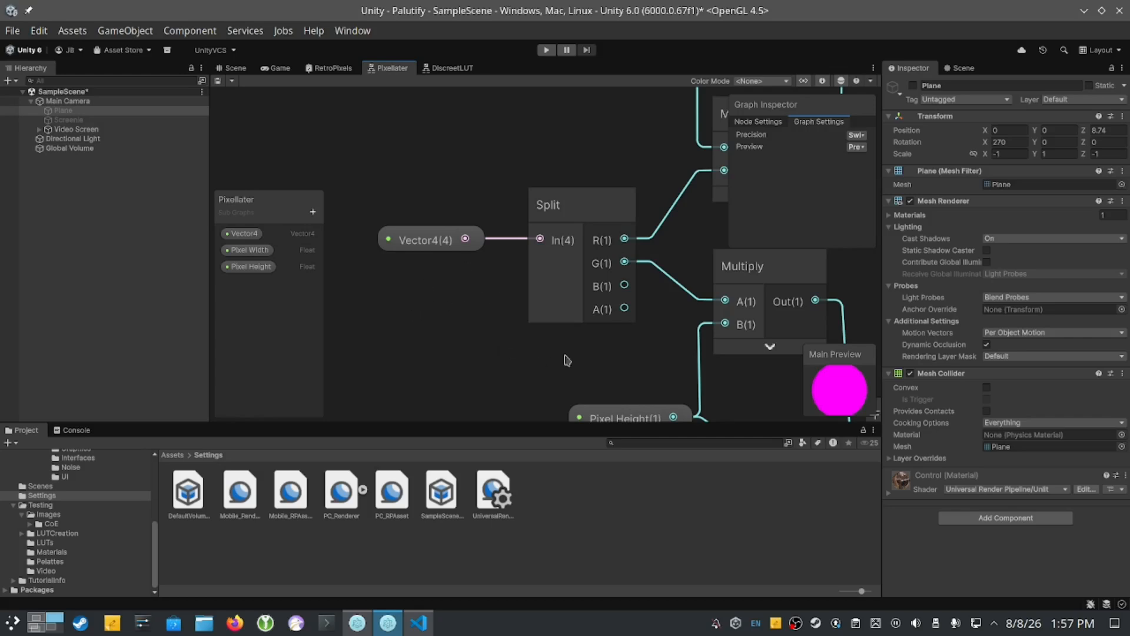
- Examine the two Multiply nodes that combine the Split node's R and G outputs with Pixel Width and Pixel Height
middle_drag(625, 365, 452, 257)
scroll(670, 311, down, 3)
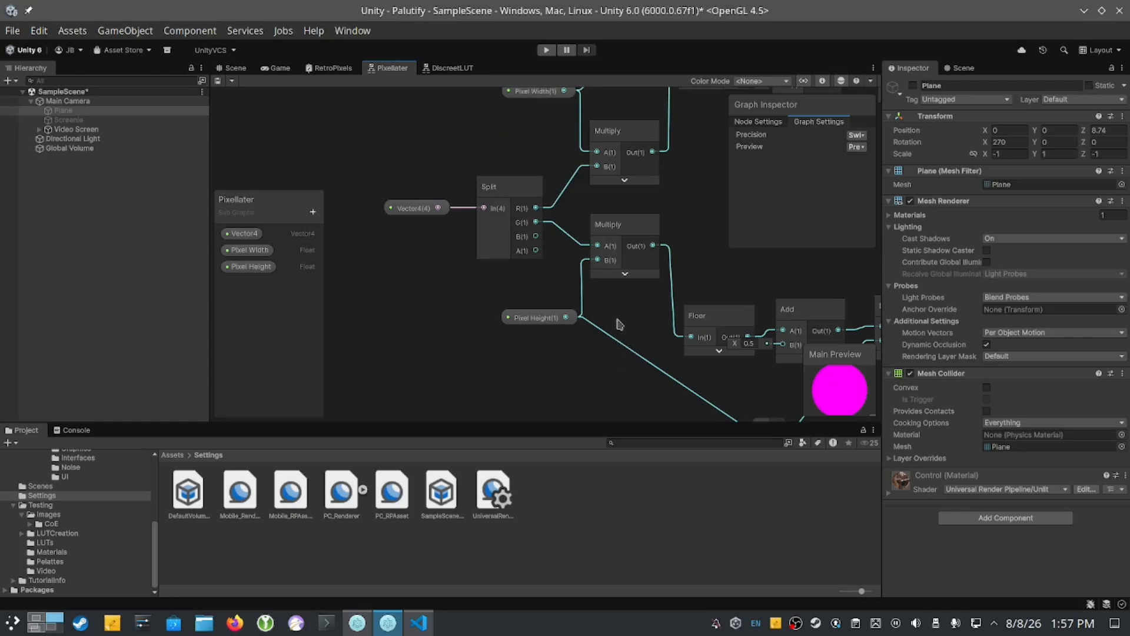
middle_drag(617, 320, 535, 390)
scroll(583, 354, up, 2)
scroll(581, 353, up, 1)
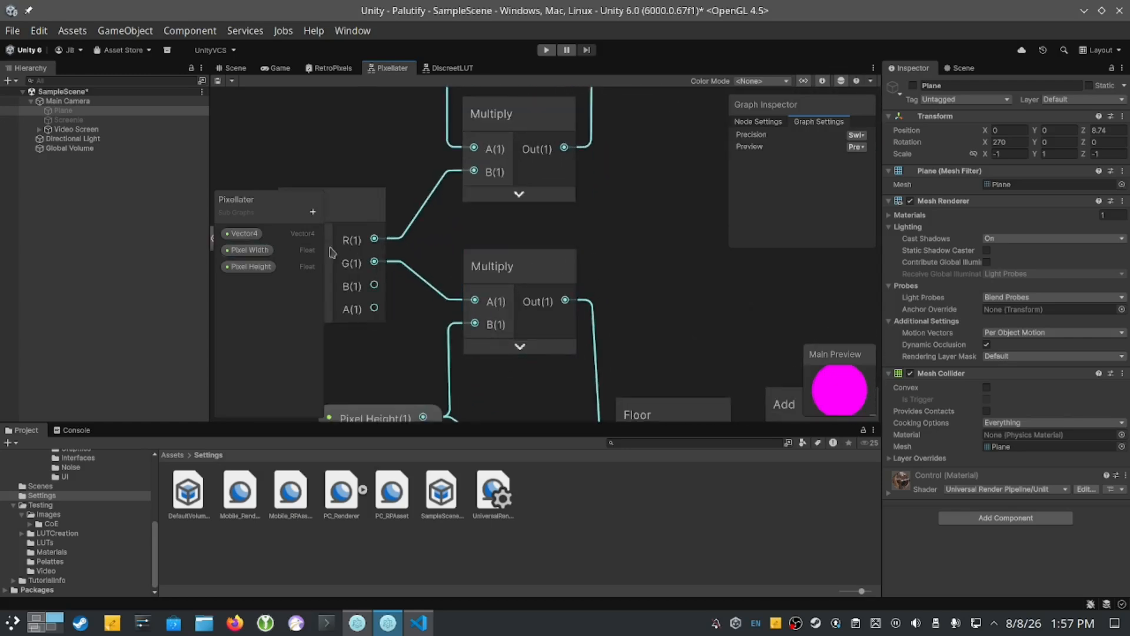
middle_drag(654, 227, 618, 260)
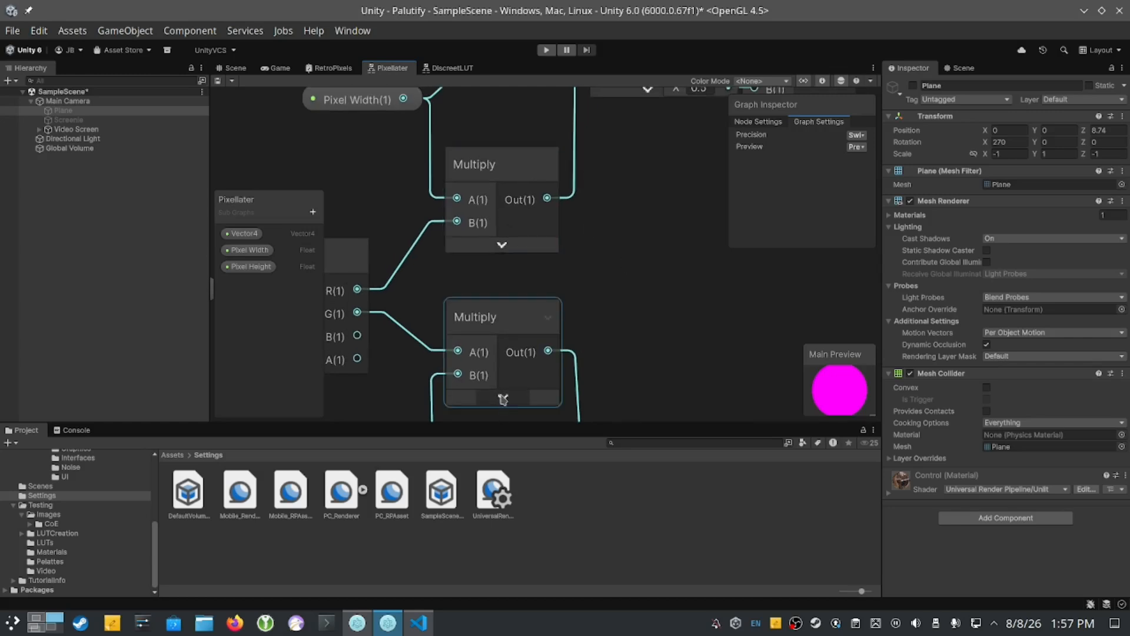
scroll(605, 283, down, 2)
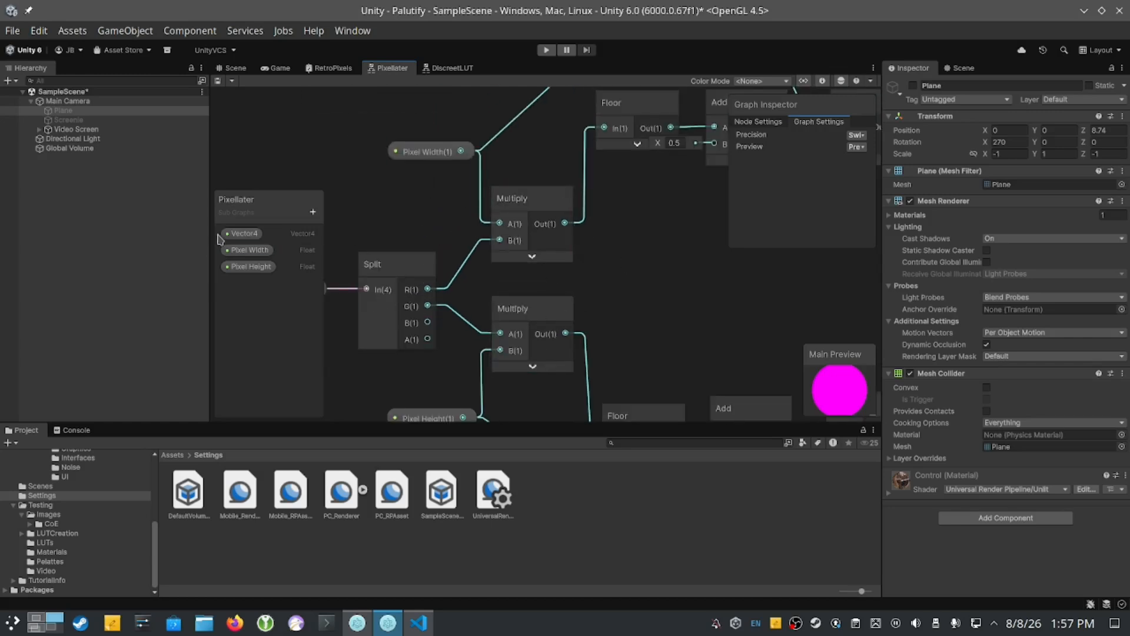
middle_drag(619, 338, 594, 235)
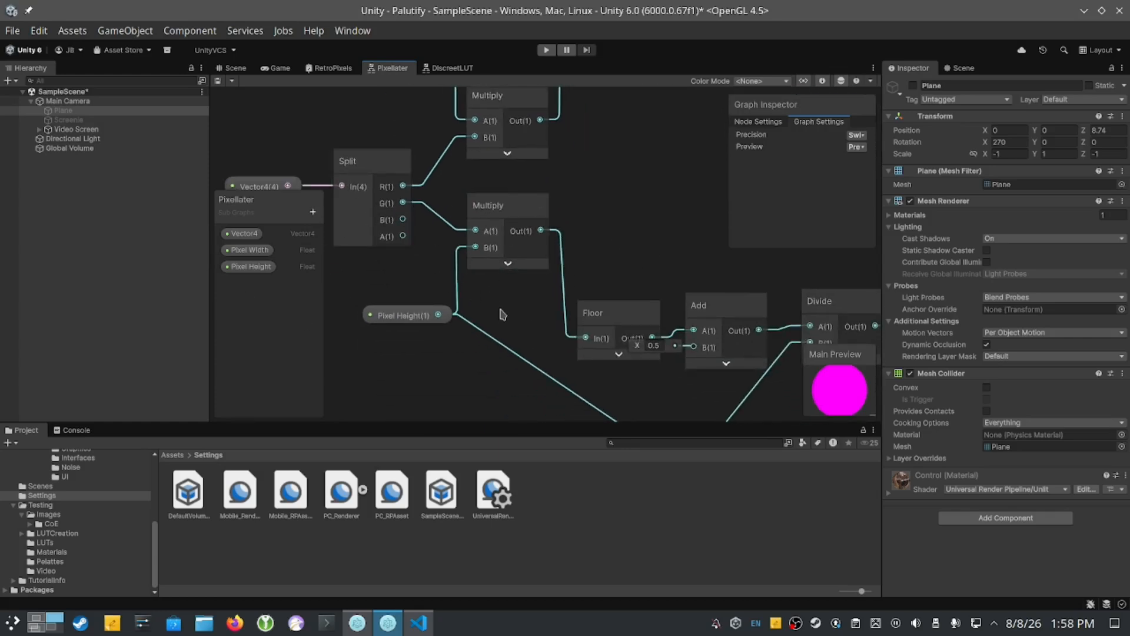
scroll(502, 314, up, 6)
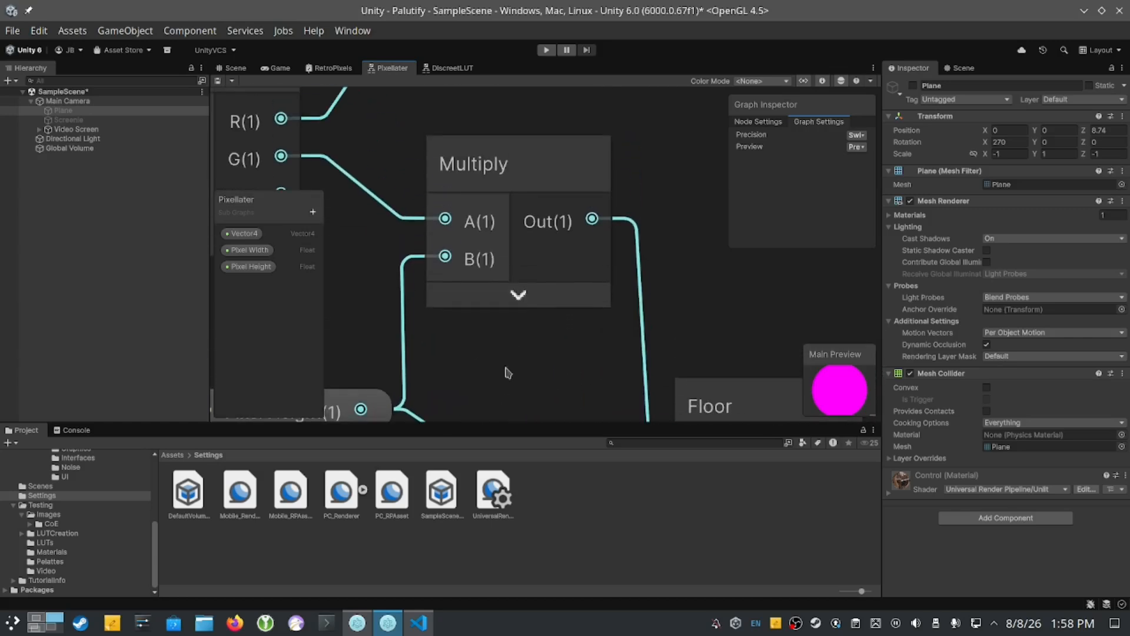
scroll(723, 295, down, 3)
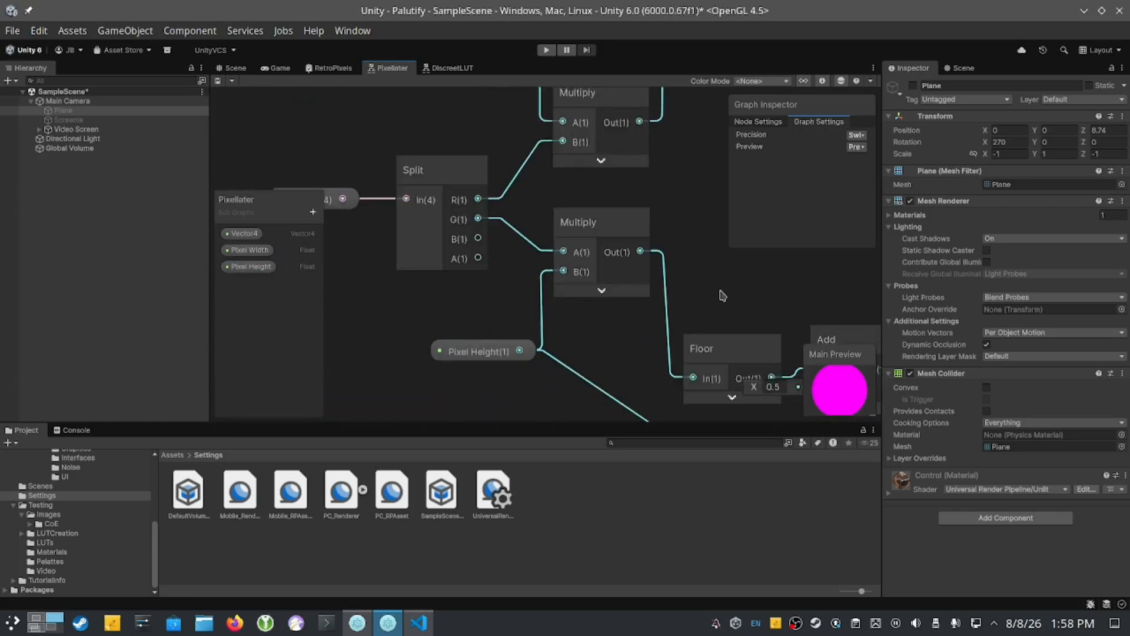
- Examine the Floor and Add nodes on the Pixel Width branch, including the constant on Add's B input
scroll(723, 295, down, 1)
middle_drag(696, 295, 498, 369)
middle_drag(557, 196, 523, 303)
scroll(510, 321, up, 3)
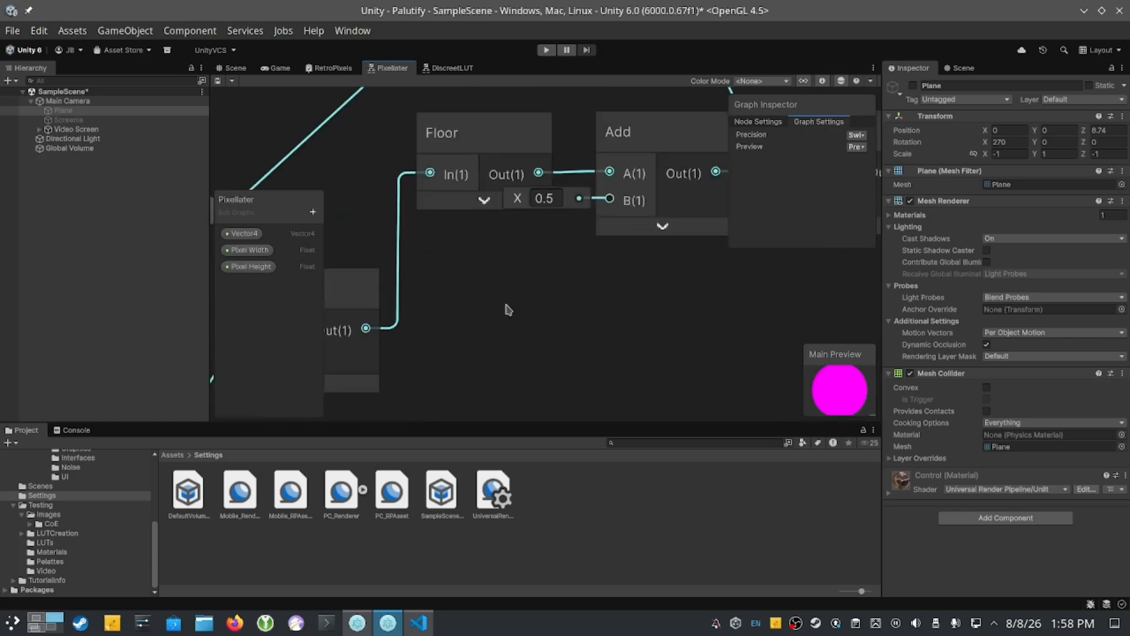
middle_drag(509, 309, 509, 357)
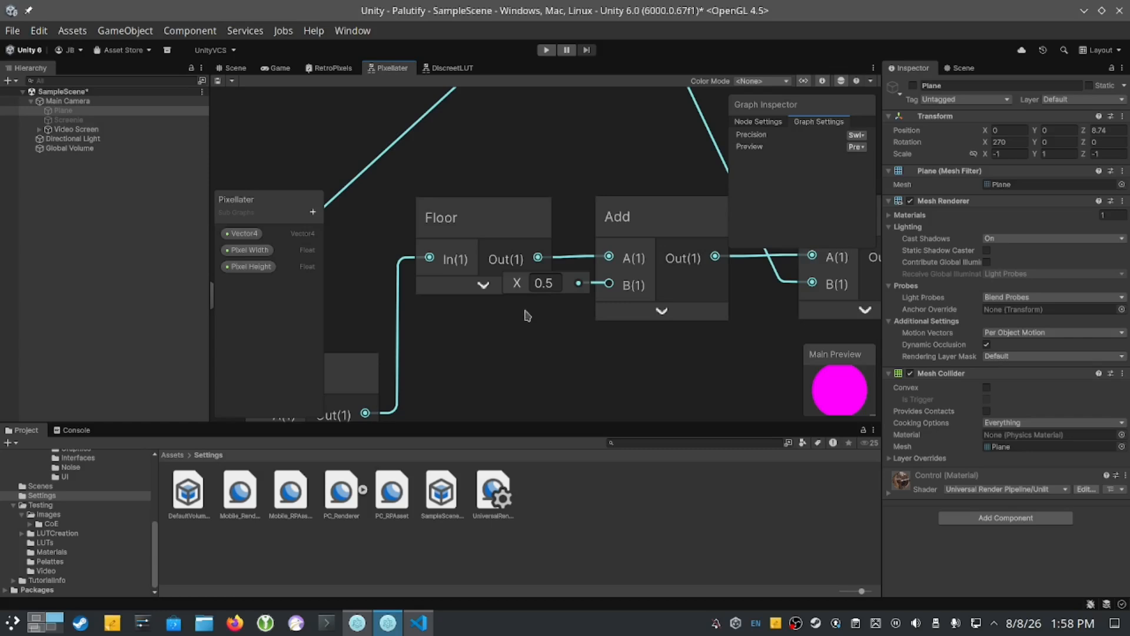
middle_drag(629, 377, 518, 377)
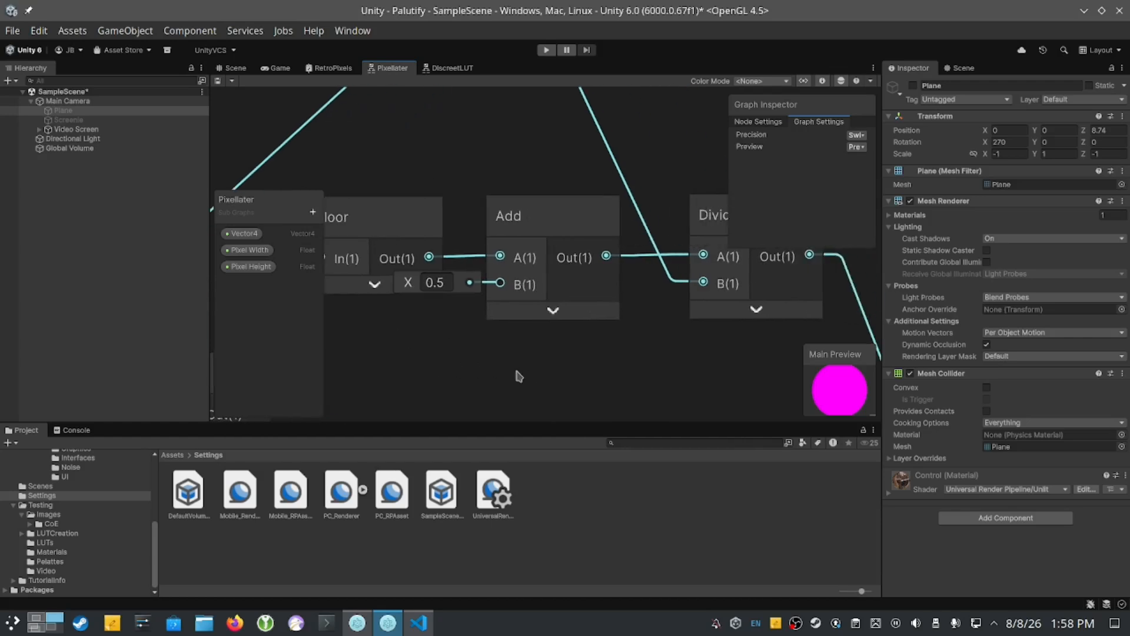
- Trace the Pixel Width branch from Multiply through Floor, Add and Divide to the Combine node
scroll(677, 388, down, 3)
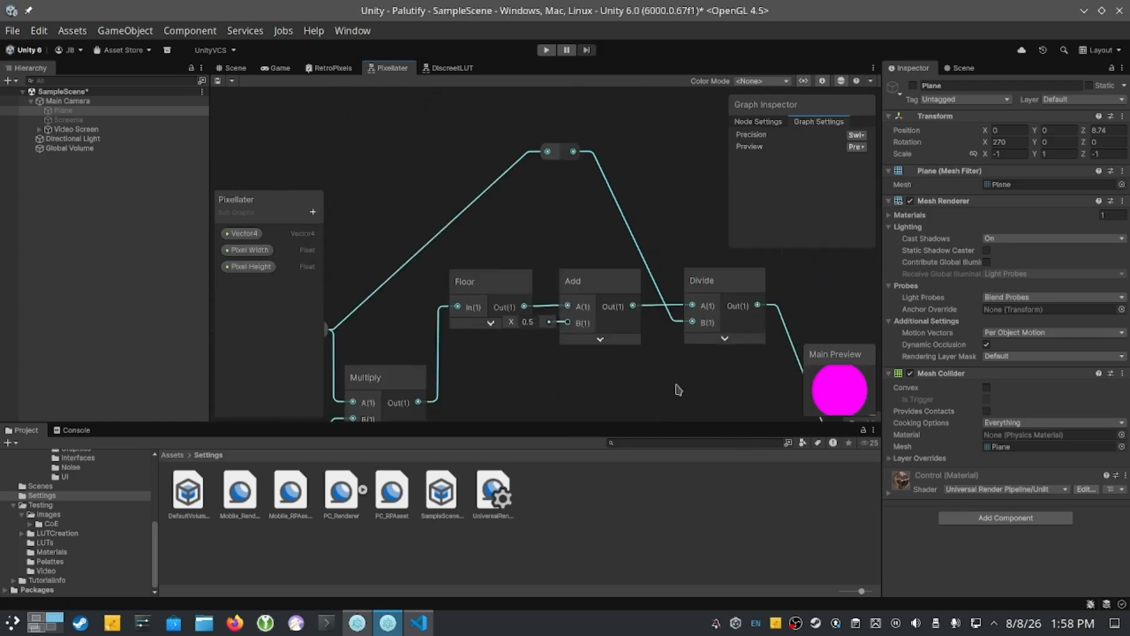
middle_drag(728, 392, 849, 290)
middle_drag(753, 334, 443, 324)
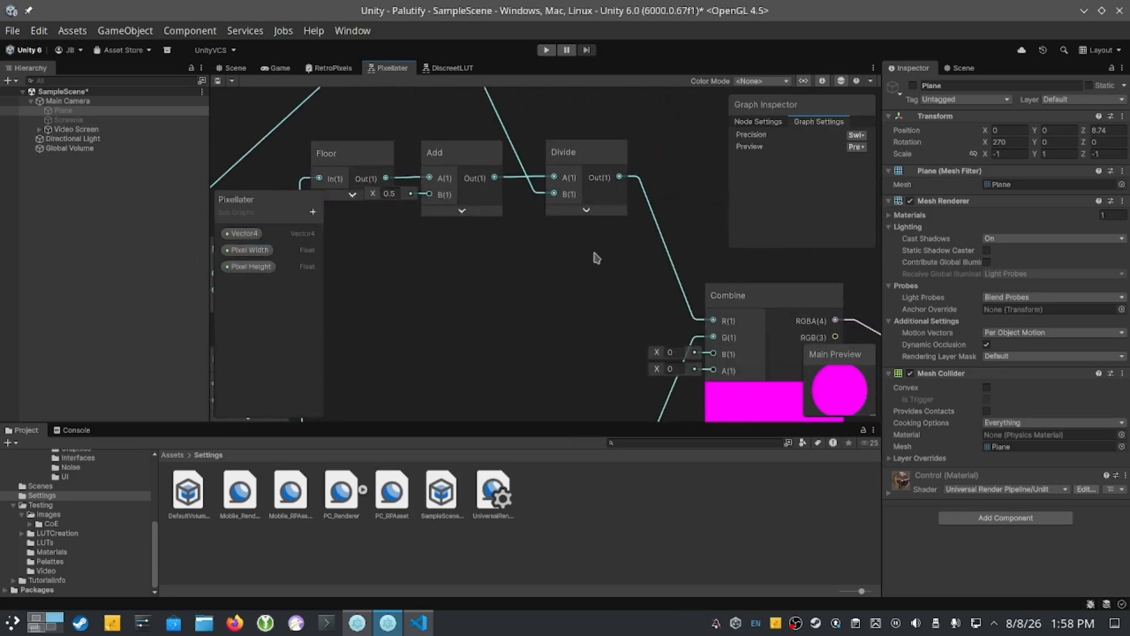
middle_drag(594, 252, 769, 272)
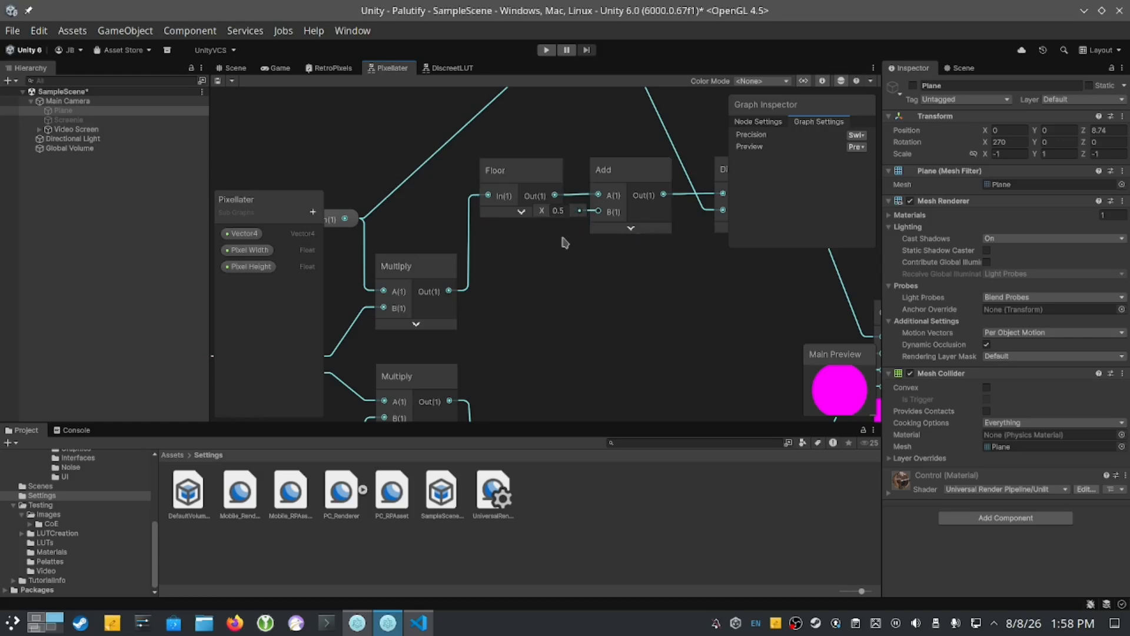
middle_drag(662, 289, 659, 291)
scroll(659, 290, up, 5)
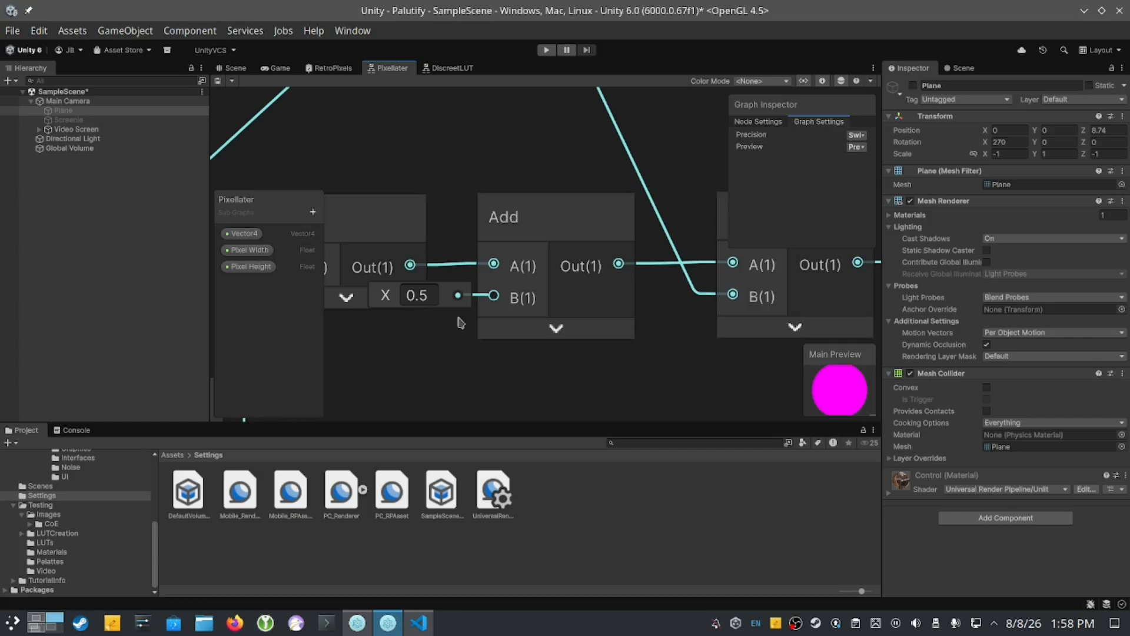
scroll(613, 346, down, 5)
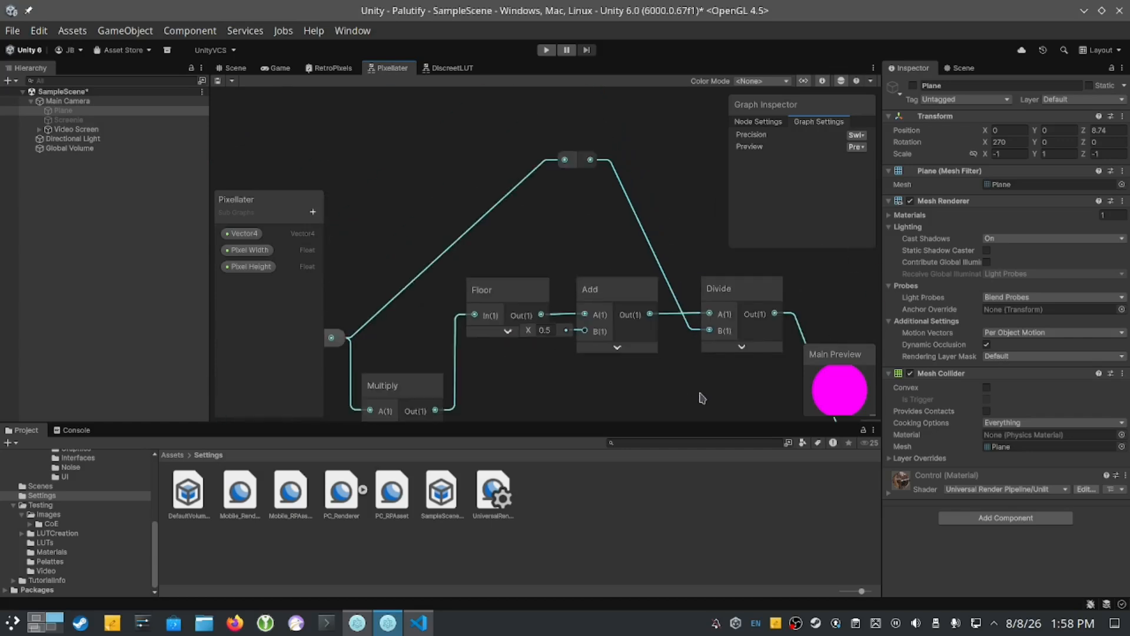
- Examine the Combine node's inputs and the link from its RGBA output to the subgraph's Out_Vector4 output
scroll(701, 396, up, 4)
middle_drag(507, 310, 435, 180)
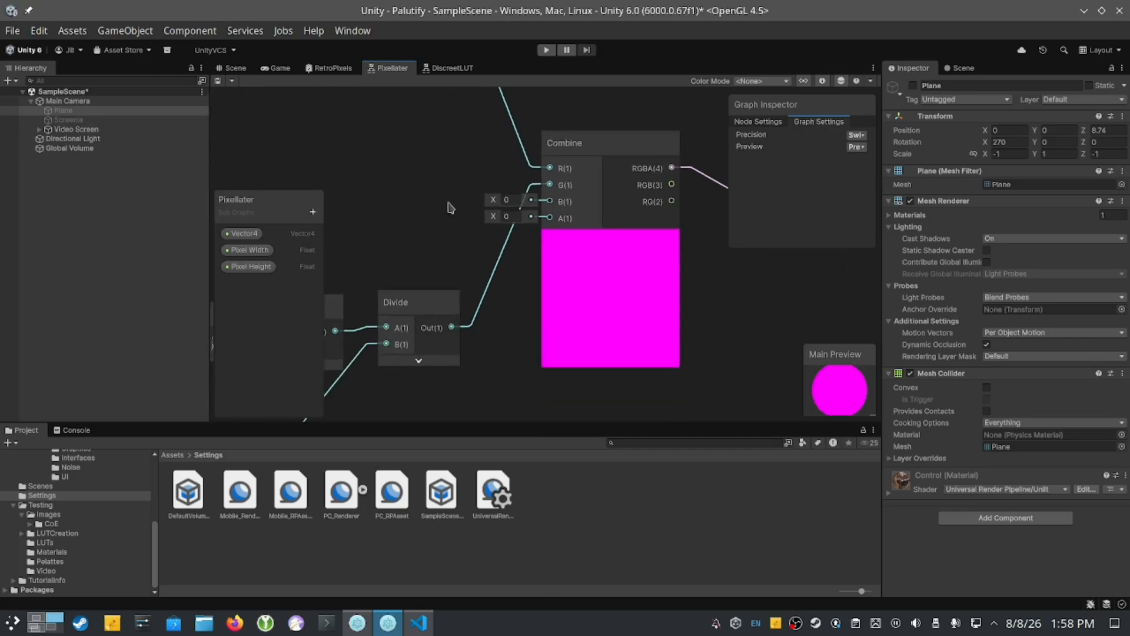
middle_drag(743, 287, 570, 328)
scroll(601, 288, up, 3)
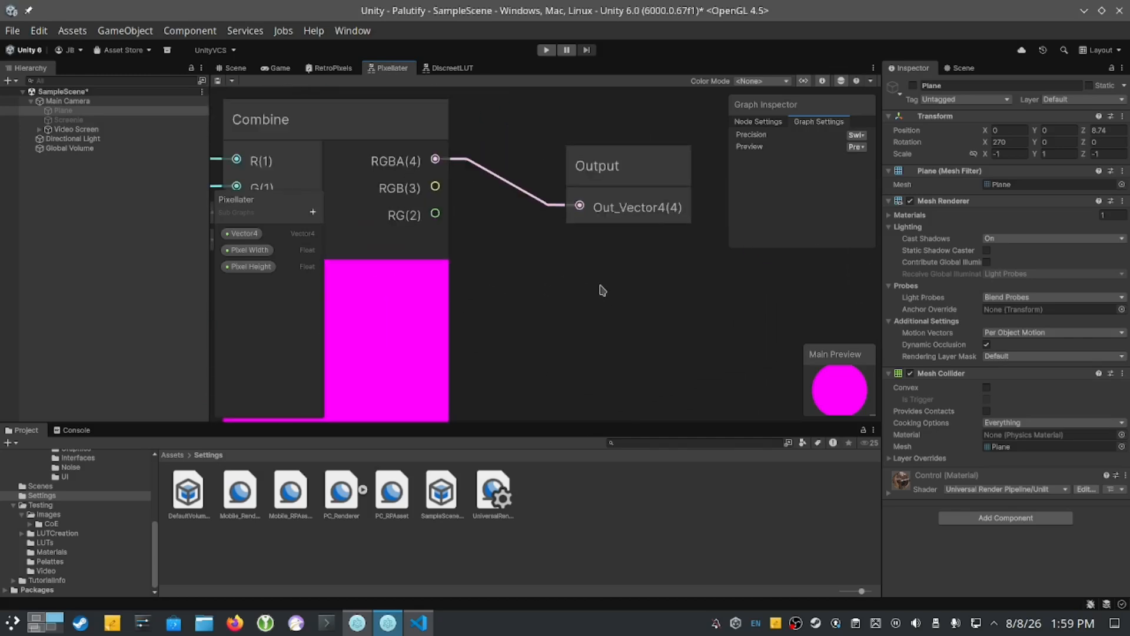
middle_drag(669, 298, 599, 346)
scroll(600, 344, up, 4)
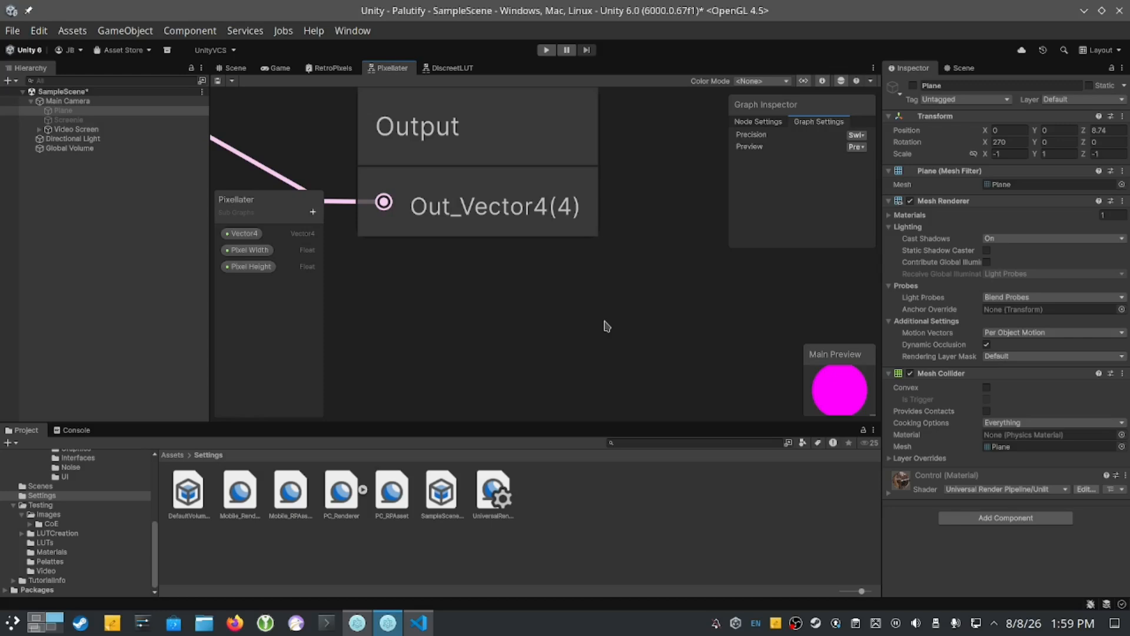
- Review both branches leading into the Pixellater subgraph's Combine node and return to the RetroPixels graph
scroll(606, 322, down, 8)
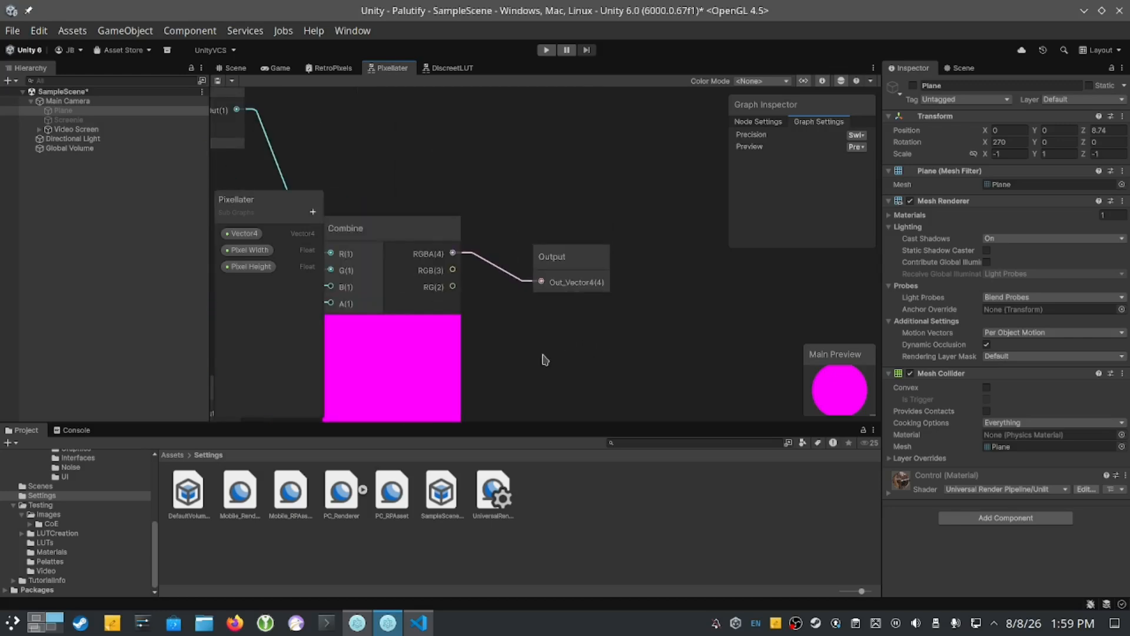
middle_drag(512, 366, 698, 236)
scroll(633, 354, down, 3)
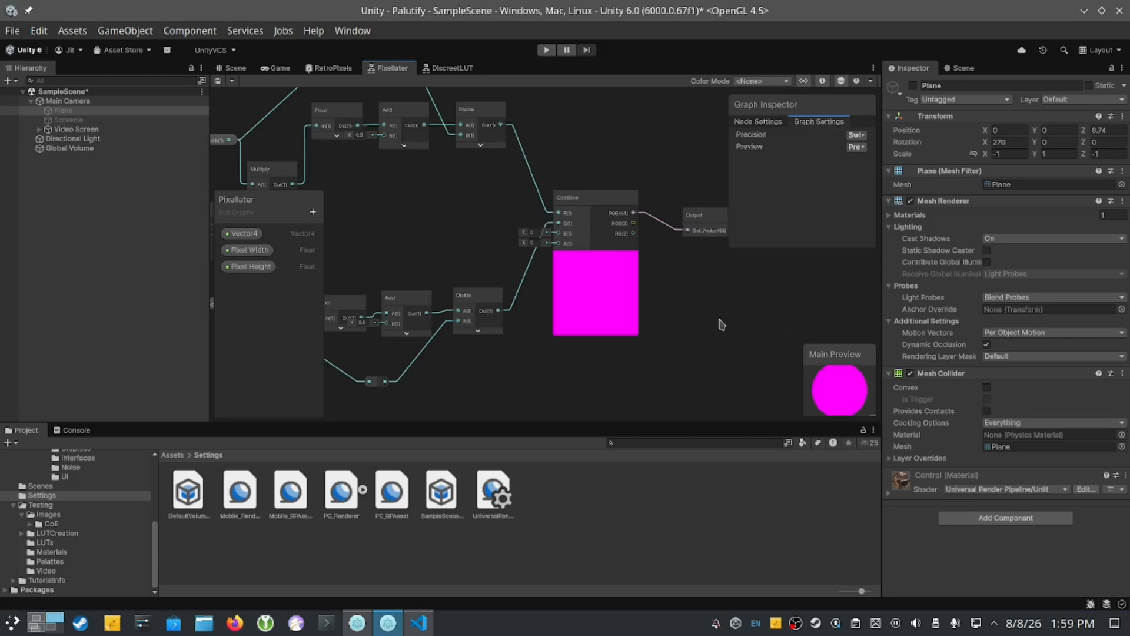
click(327, 70)
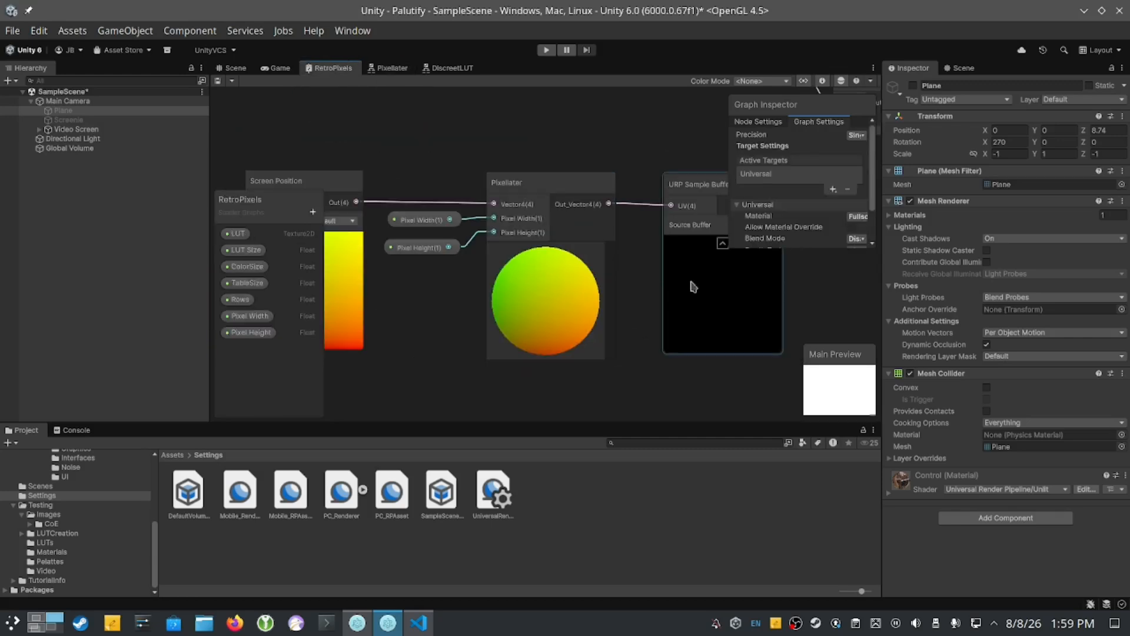
- Check the RetroPixels graph's target settings, then review the full Pixellater subgraph from its Vector4, Pixel Width and Pixel Height inputs to the output
scroll(842, 162, down, 2)
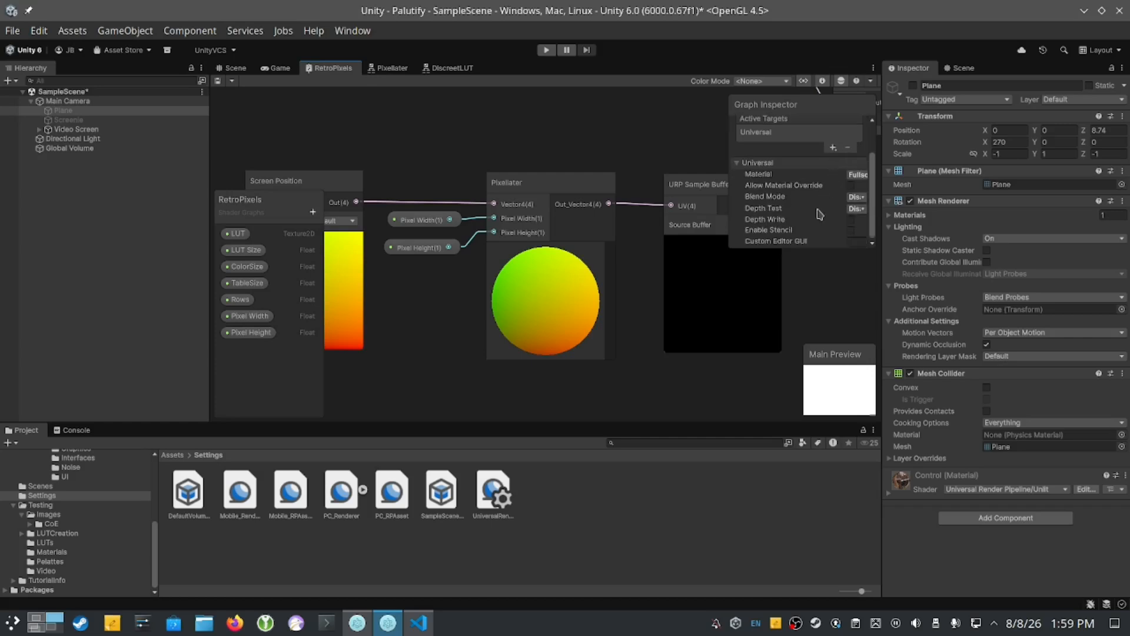
click(390, 69)
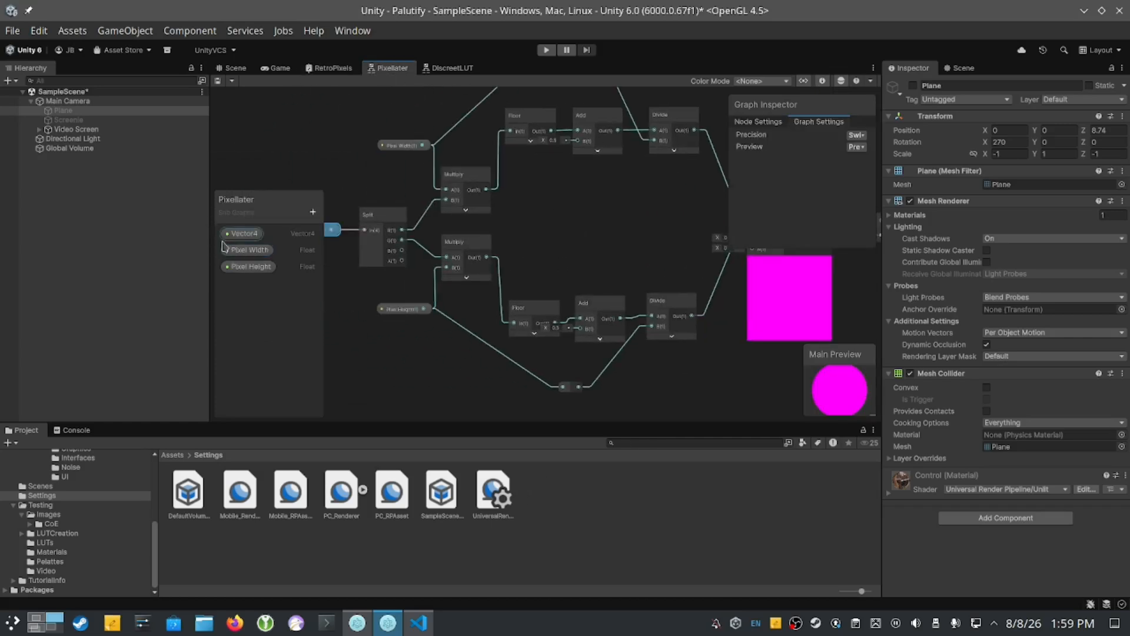
middle_drag(563, 223, 613, 259)
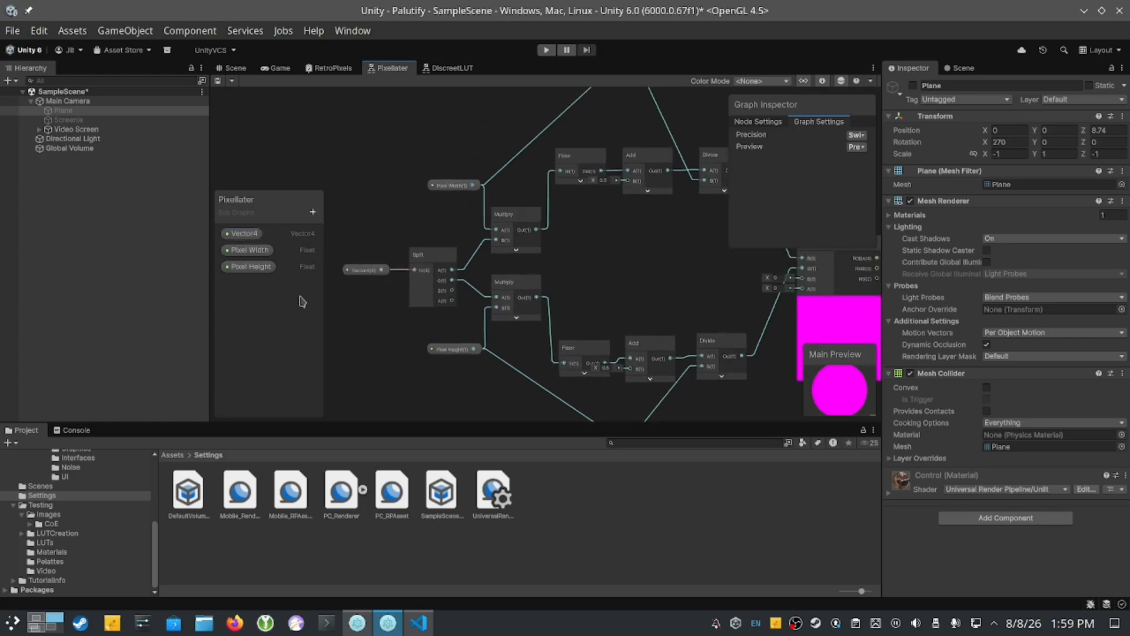
middle_drag(669, 290, 656, 311)
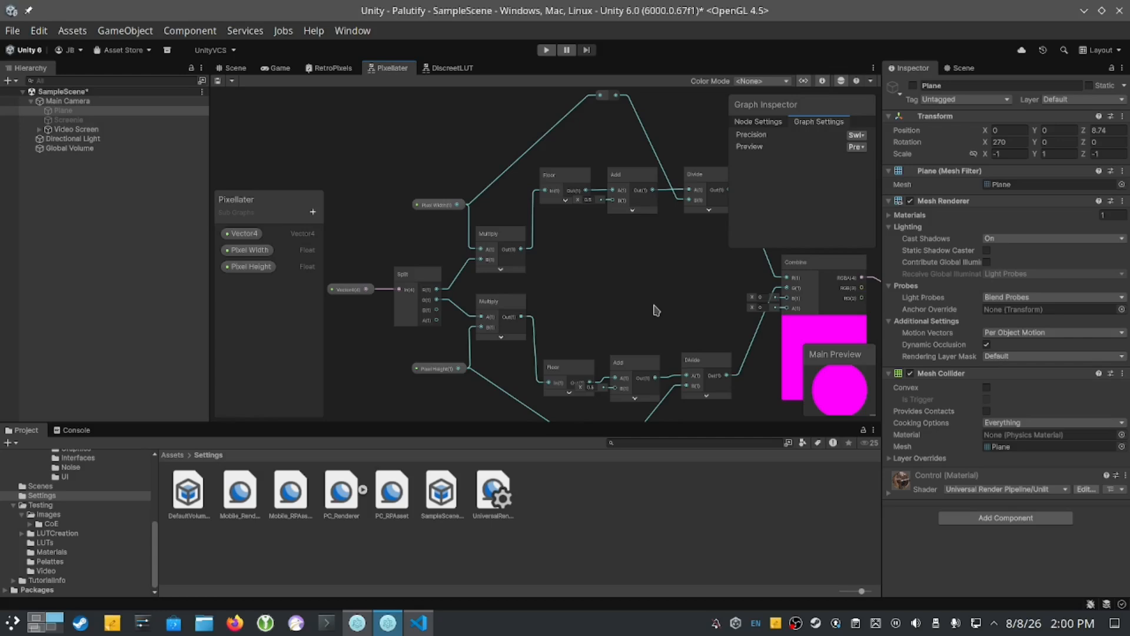
scroll(650, 296, down, 5)
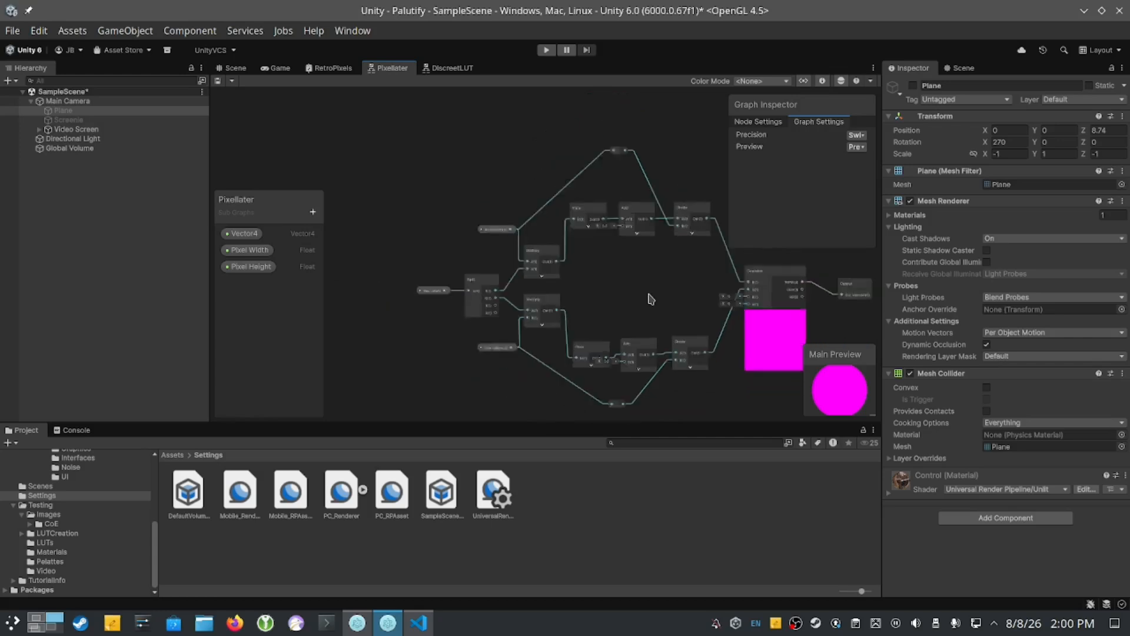
scroll(650, 296, up, 4)
middle_drag(648, 295, 601, 296)
scroll(563, 256, up, 1)
scroll(563, 256, down, 2)
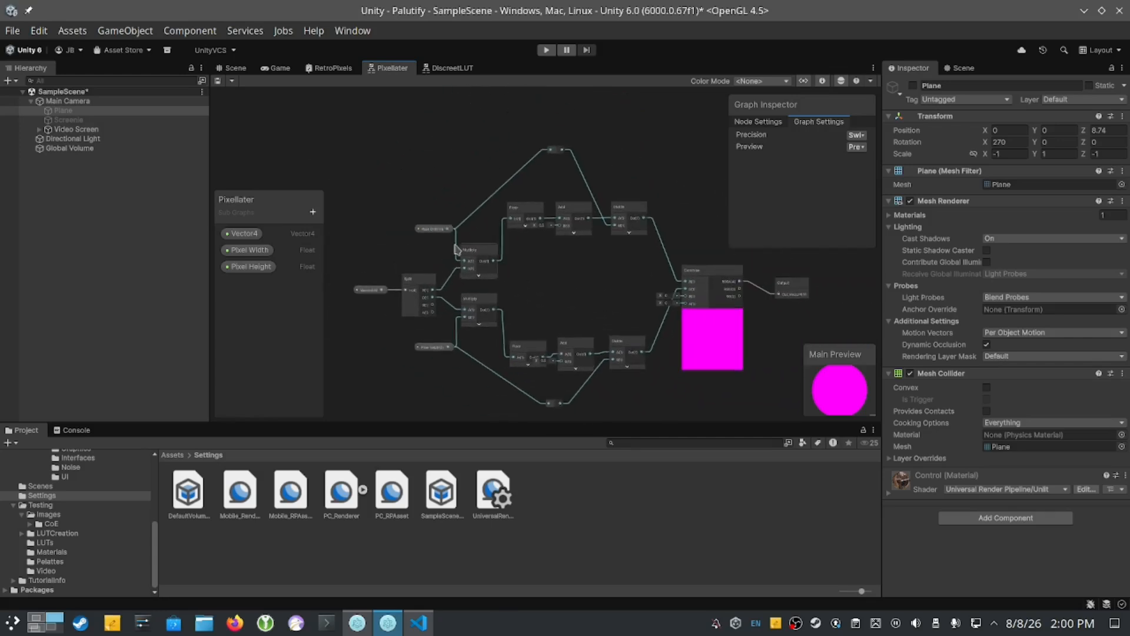
- Show the Game view and activate the Plane object under Main Camera
click(276, 67)
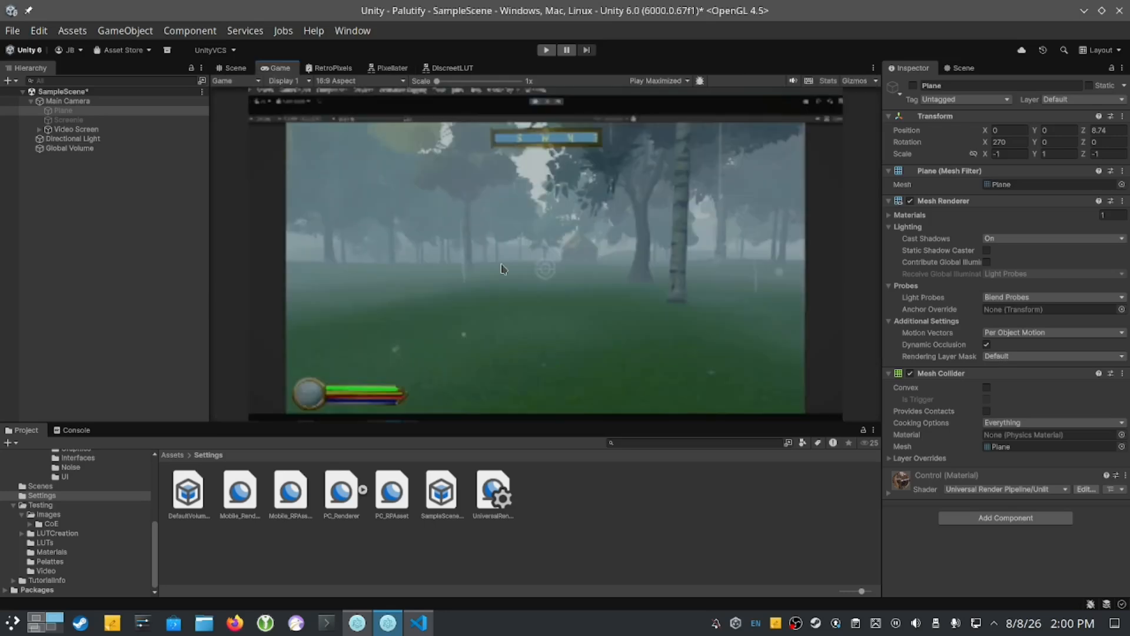
click(66, 111)
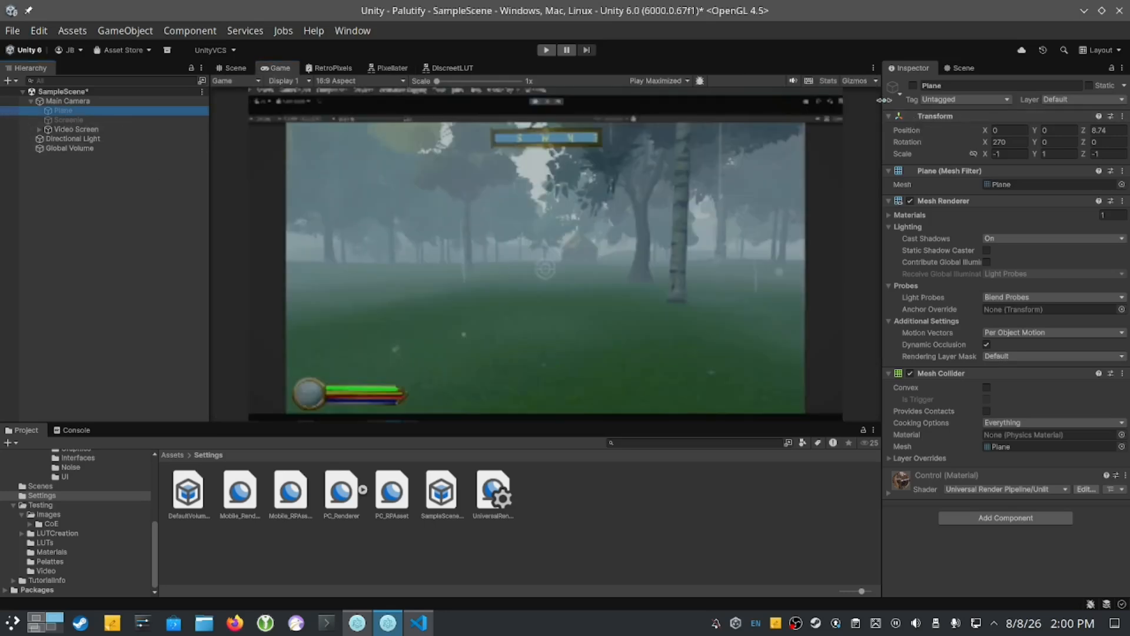
click(914, 93)
click(913, 86)
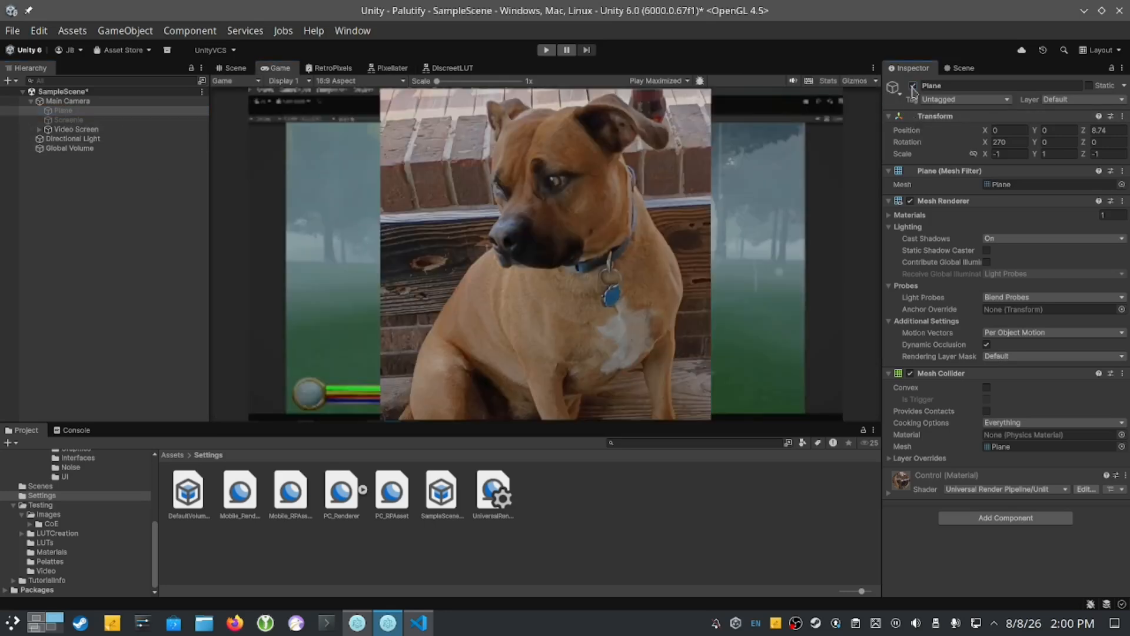
- Inspect the unpixelated dog image in a maximized Game view, then restore the editor layout
click(873, 67)
click(660, 309)
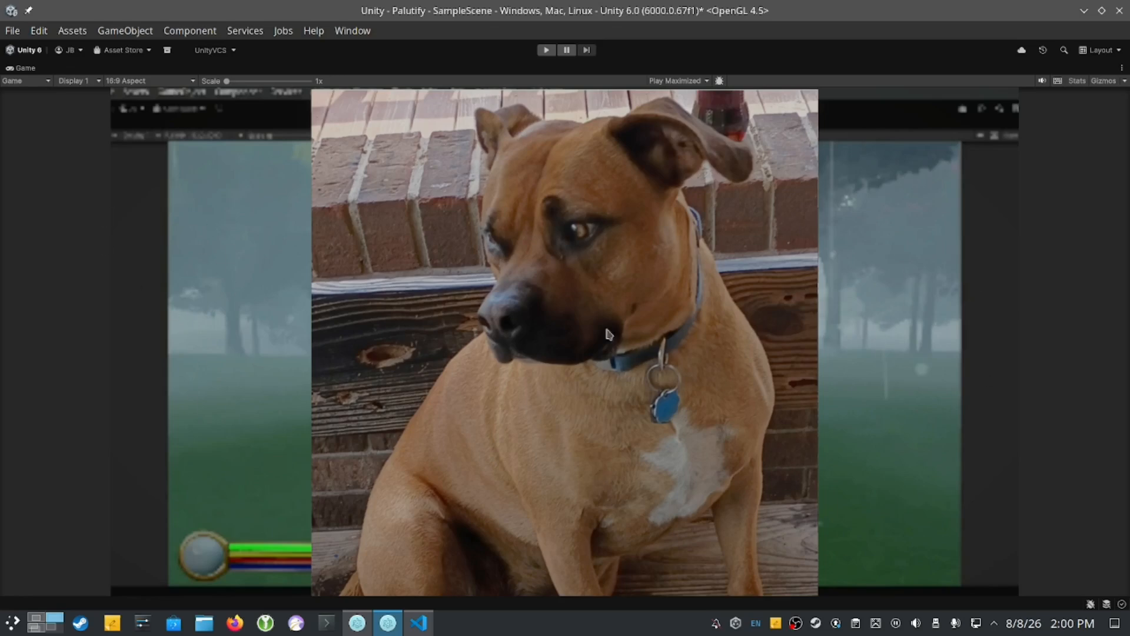
click(1122, 67)
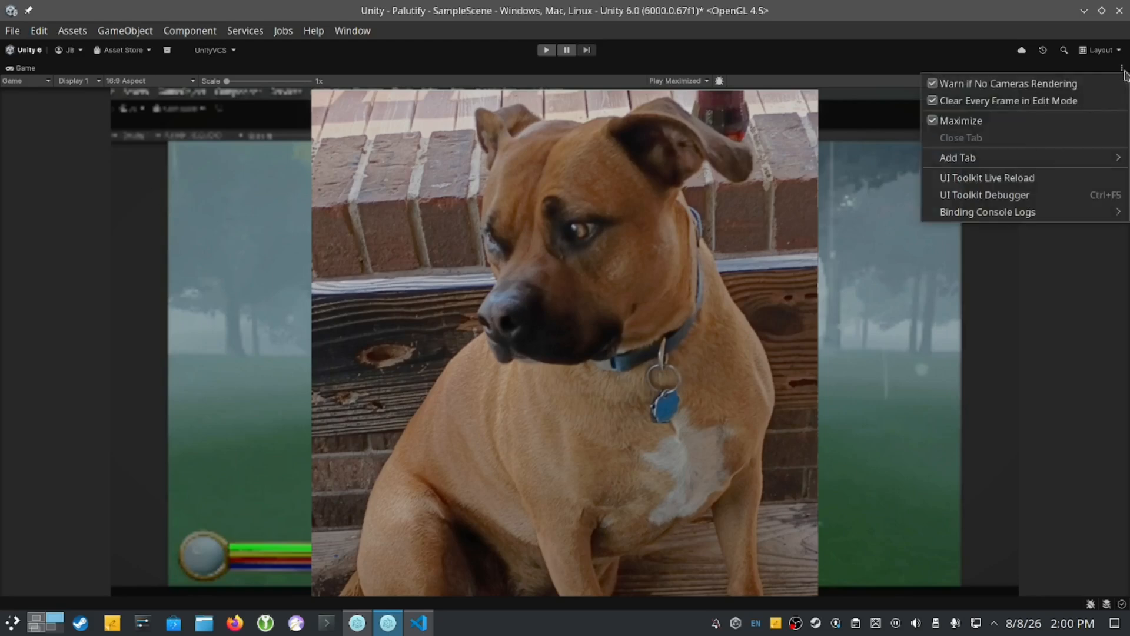
click(997, 120)
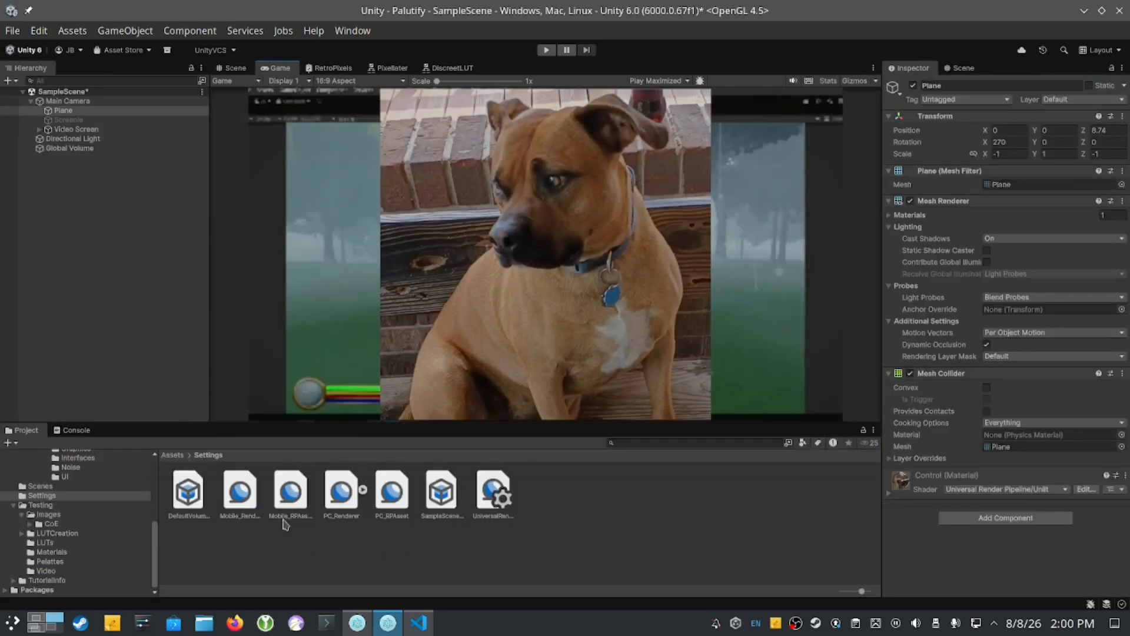
- Enable PC_Renderer's Full Screen Pass Renderer Feature that uses the Pixilate material and view the effect in a maximized Game view
click(343, 500)
scroll(914, 483, down, 2)
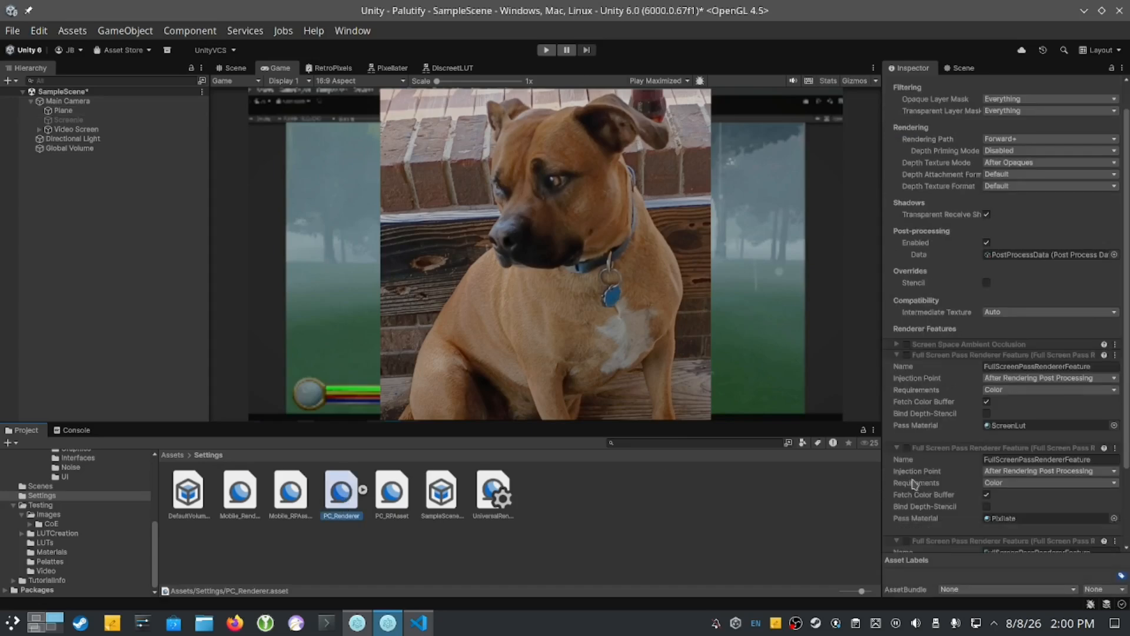
scroll(915, 483, down, 1)
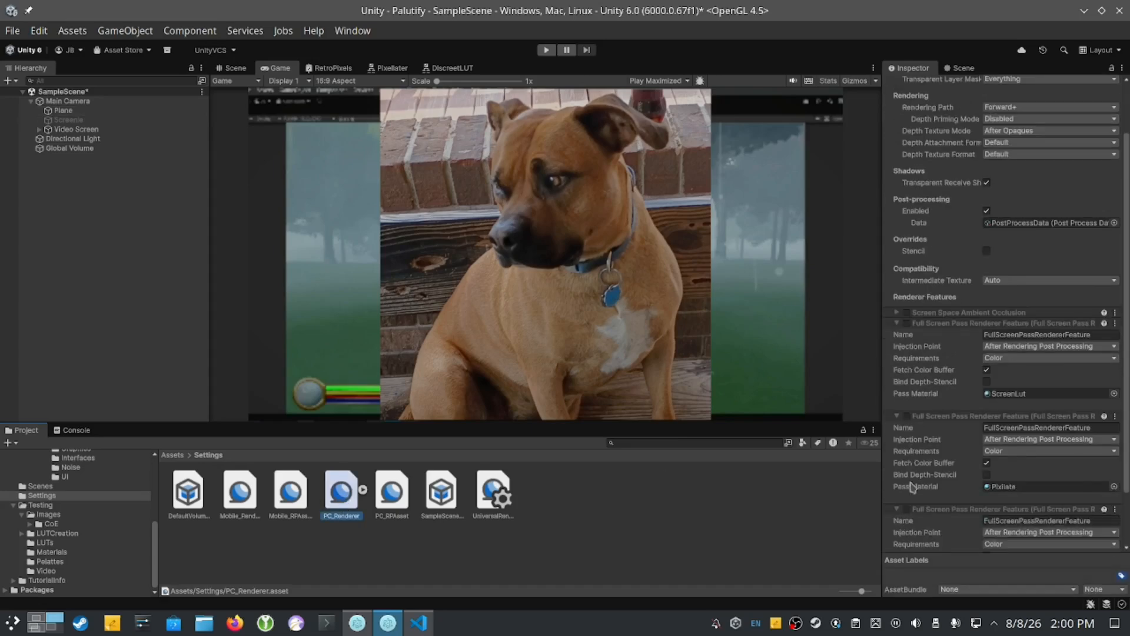
click(907, 417)
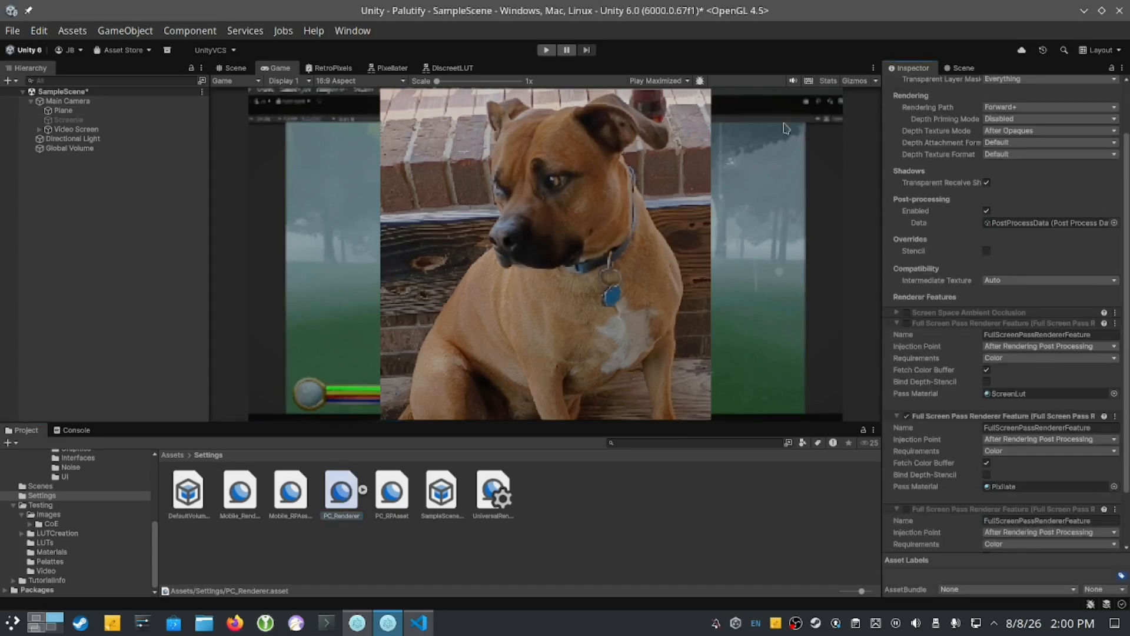
click(873, 69)
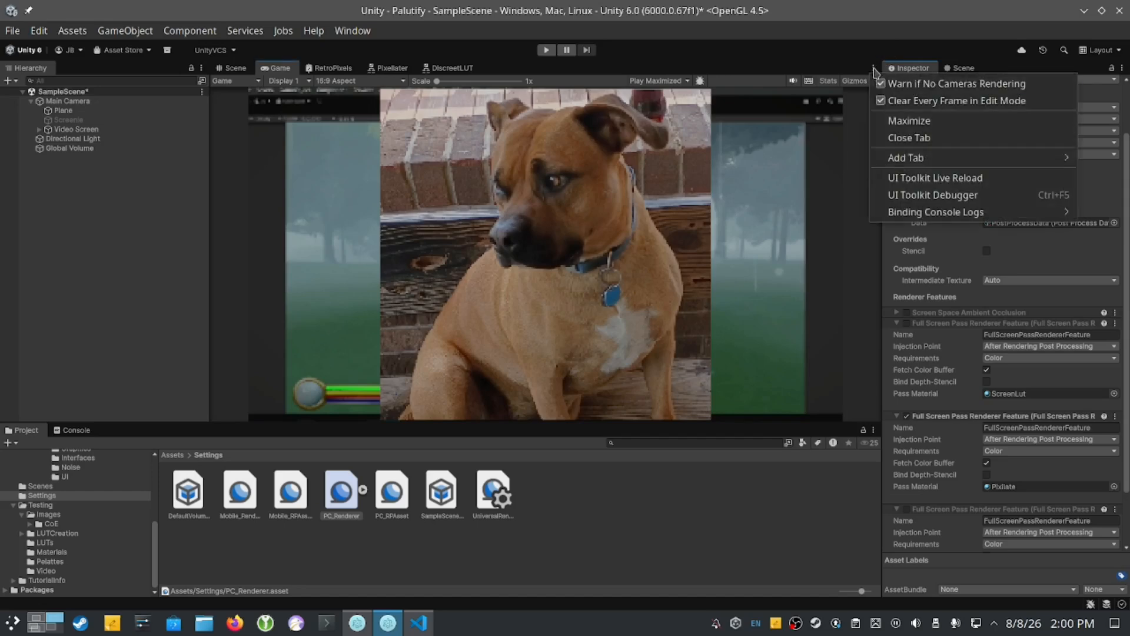
click(909, 121)
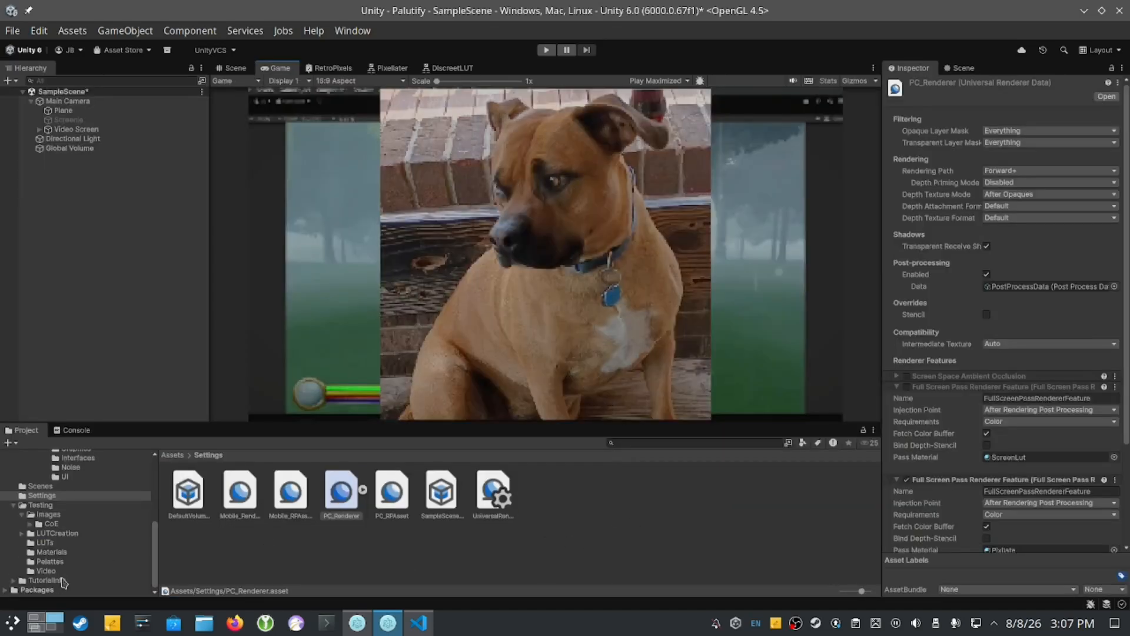
- Set the Pixilate material in Testing/Materials to Pixel Width 128 and Pixel Height 72
click(63, 553)
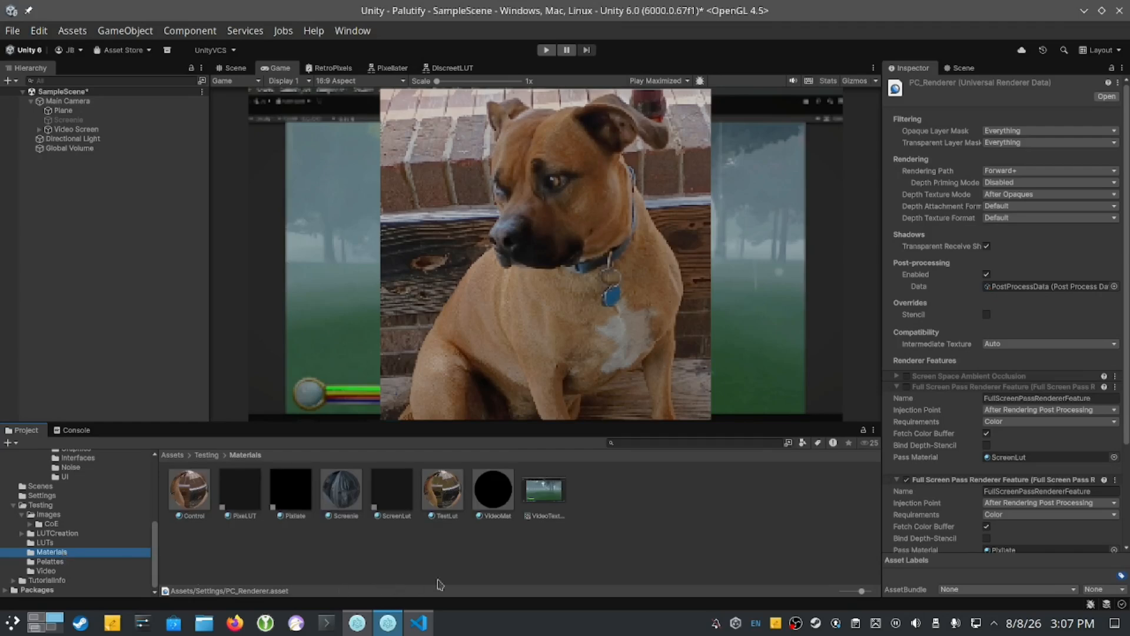
click(306, 494)
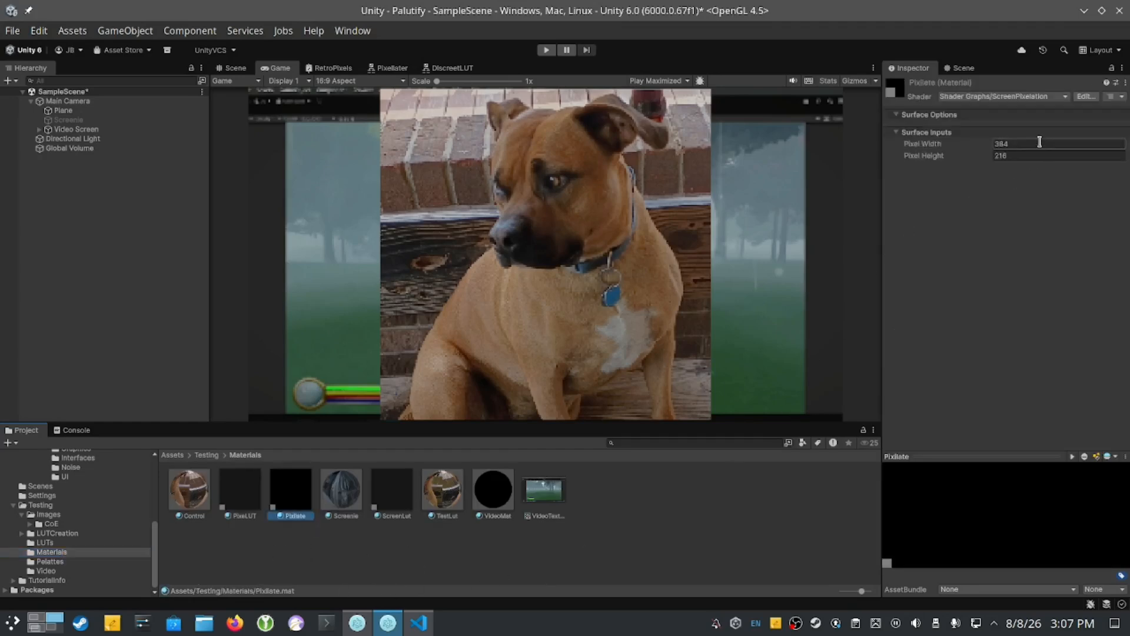
click(1038, 145)
text(128)
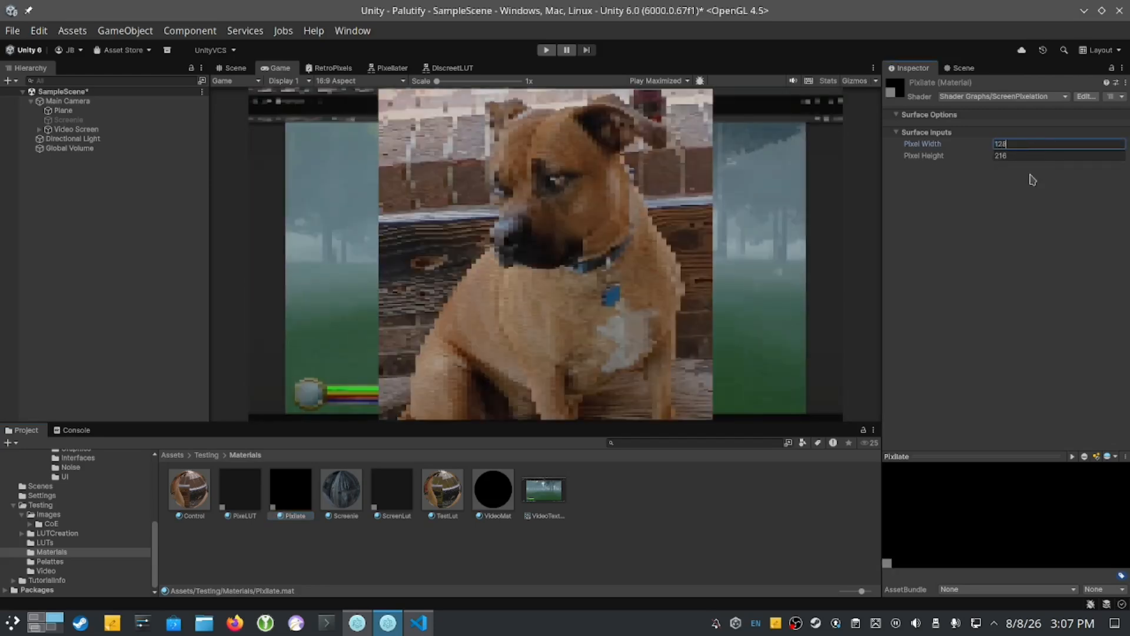
key(Tab)
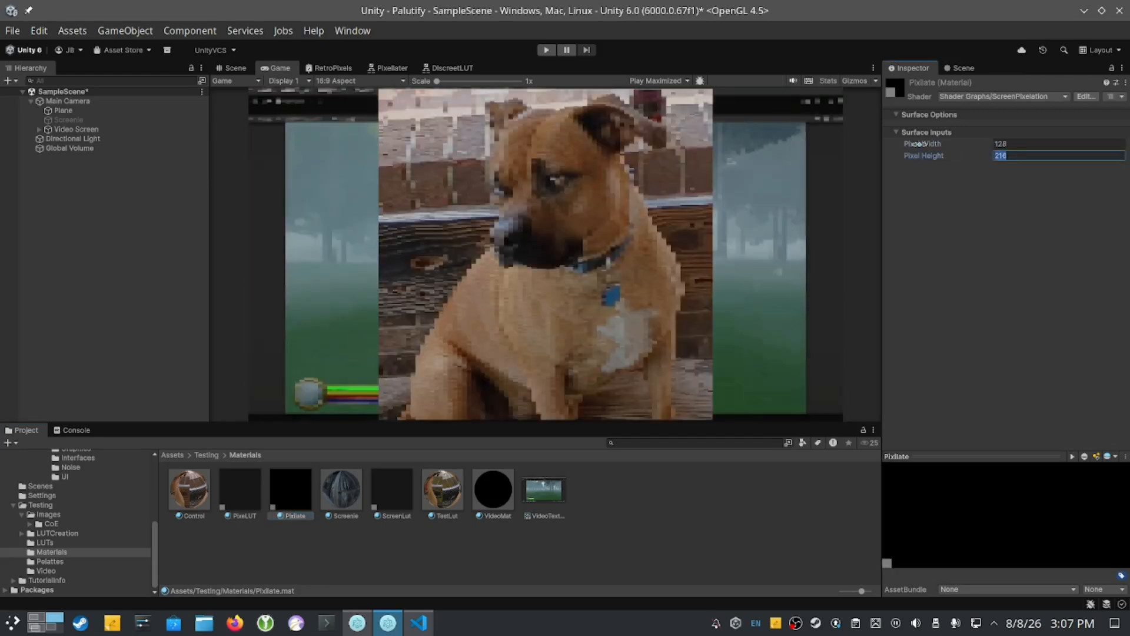
text(72)
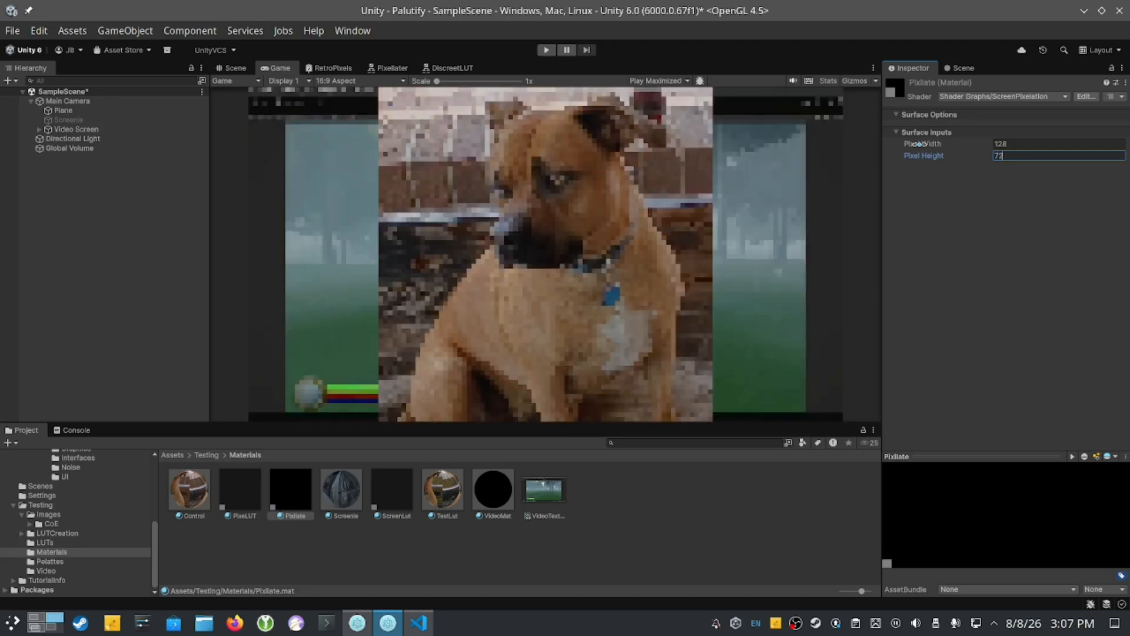
- Inspect the coarser pixelation in a maximized Game view, then restore the editor layout
click(873, 68)
click(894, 121)
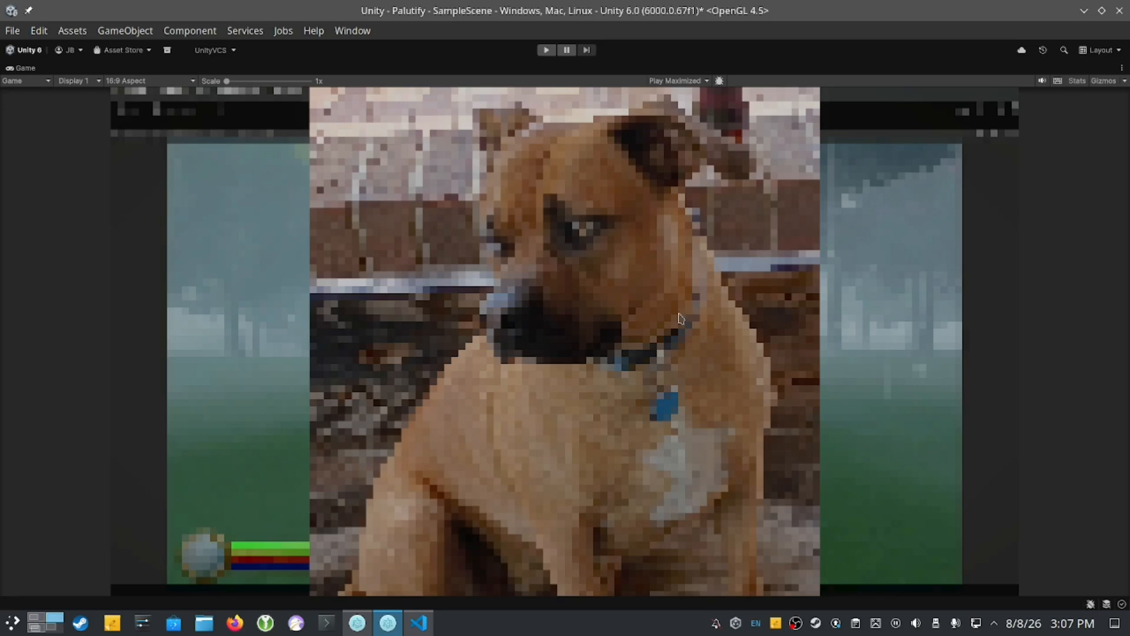
click(1122, 68)
click(1028, 121)
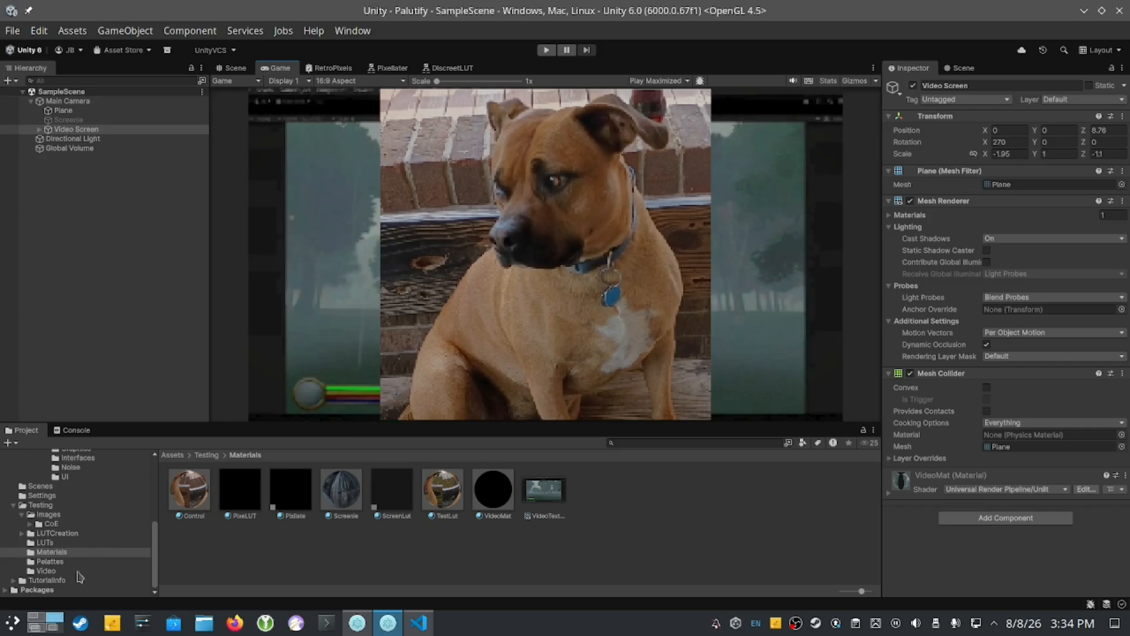
- Switch to GIMP, compare the HexenPalette-16x16 palette with the HexnRGB-LUT64 lookup texture, and return to Unity
click(34, 629)
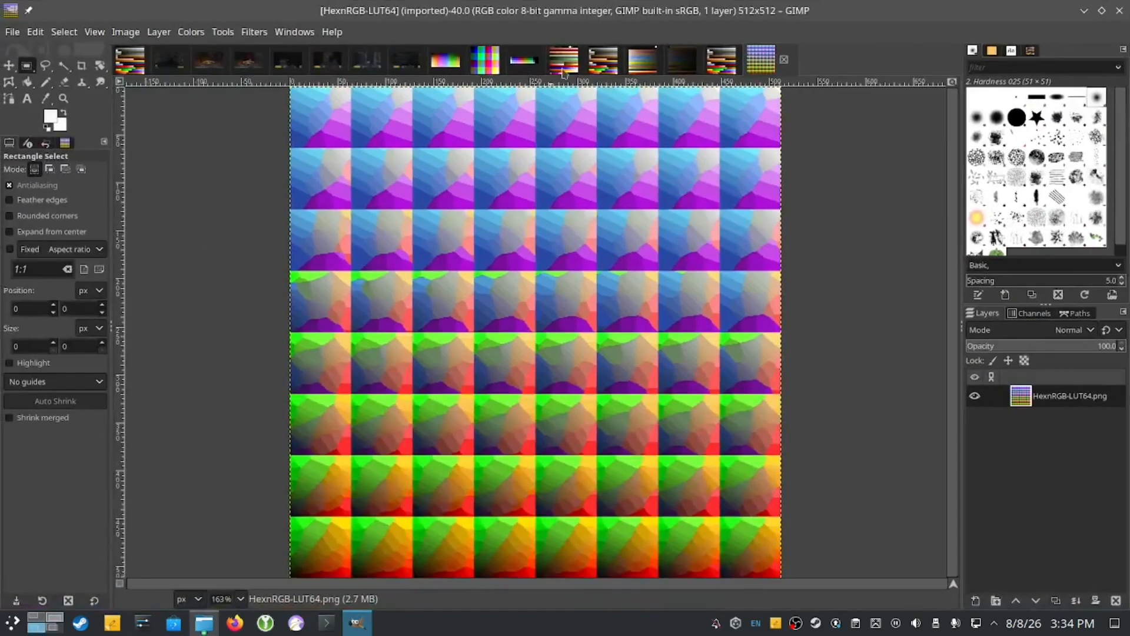
click(720, 60)
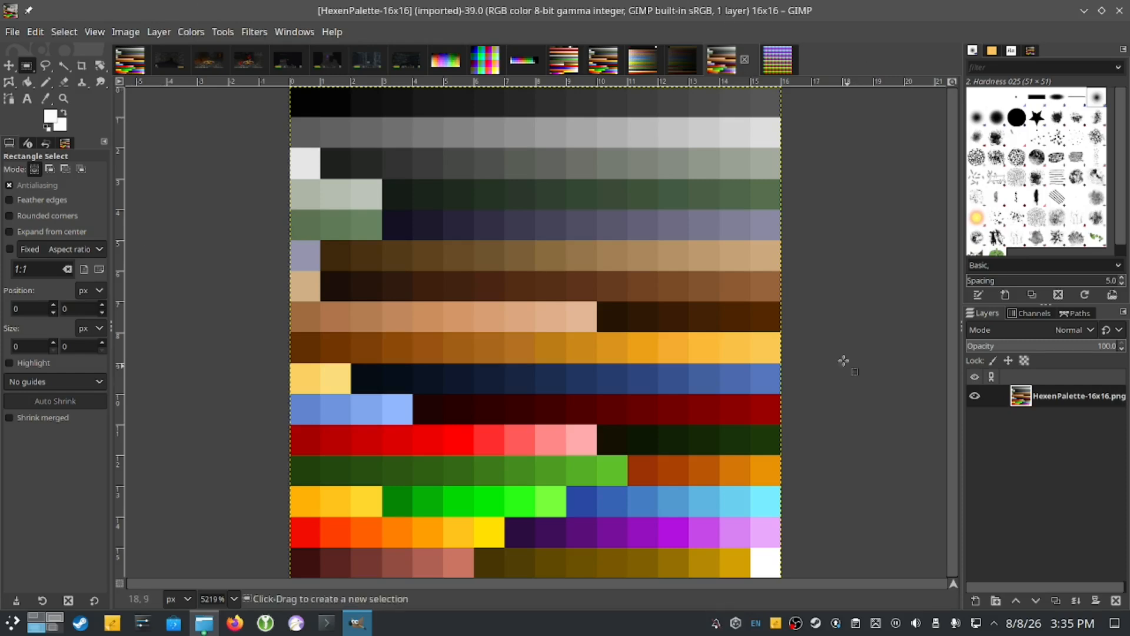
click(777, 63)
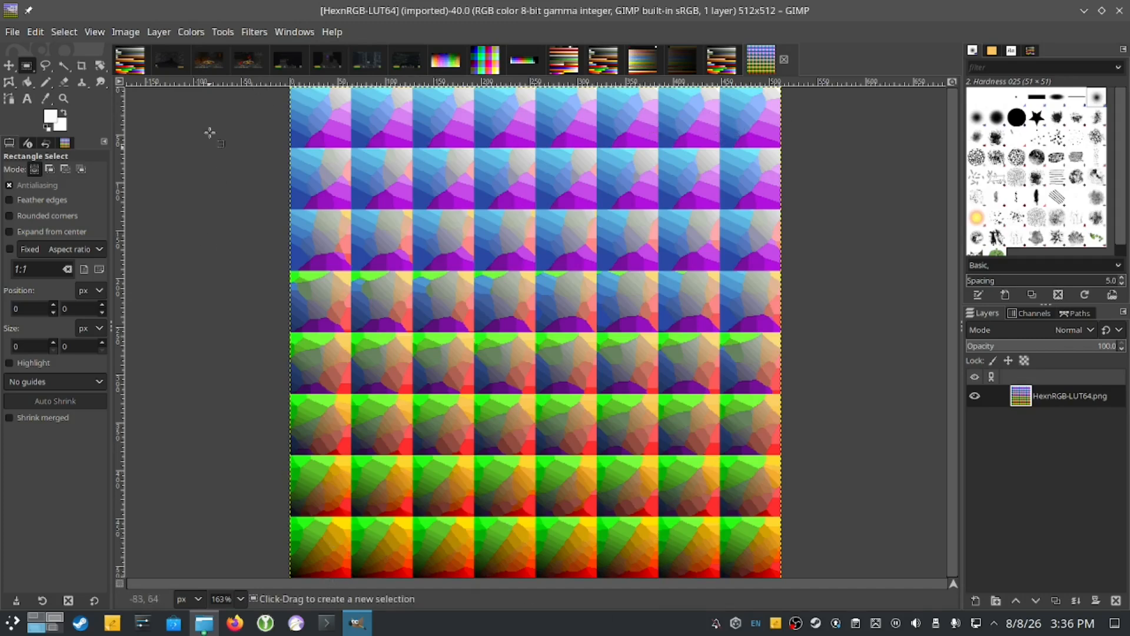
click(721, 60)
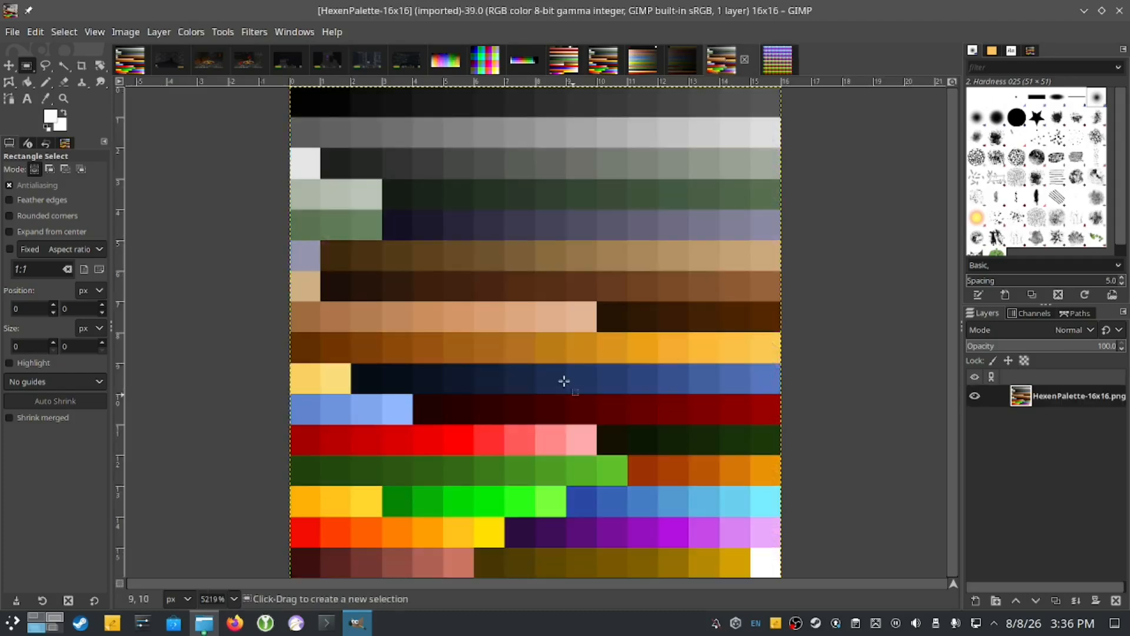
click(777, 60)
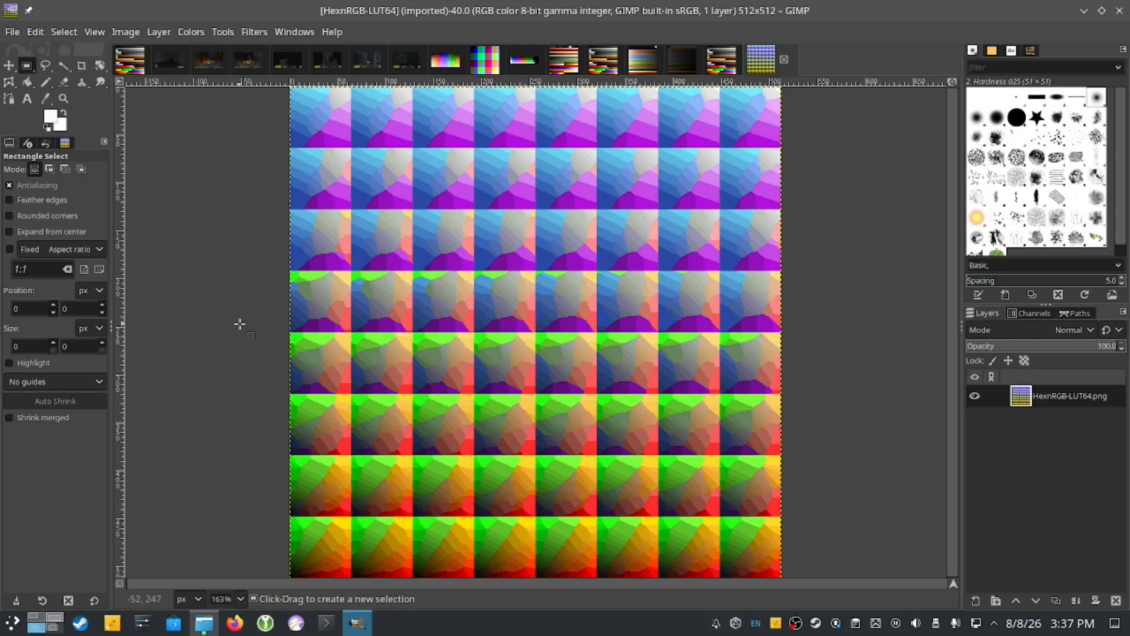
click(57, 620)
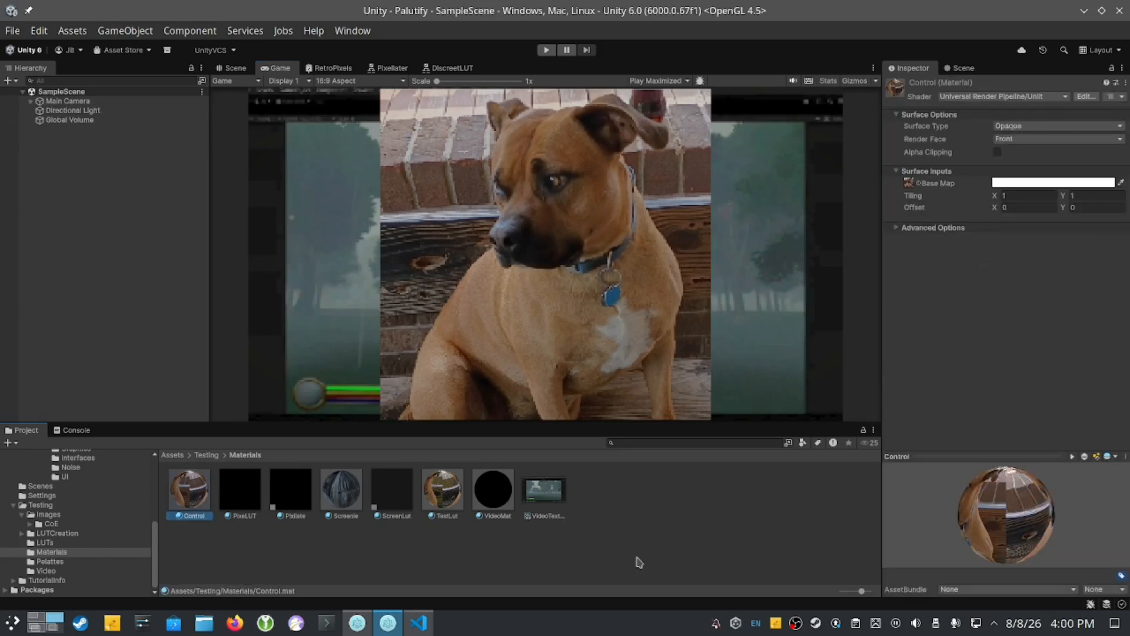
- Switch to VS Code and look through the RGB, HRGB and HSV color-distance methods in ColorExtension.cs
click(418, 623)
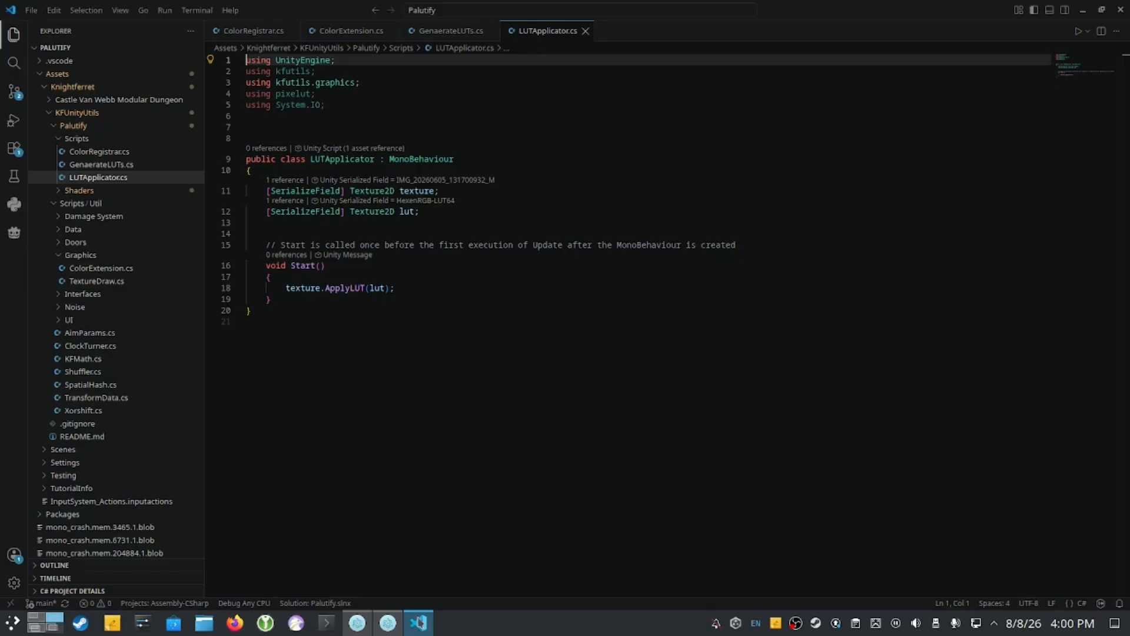
click(242, 31)
click(346, 31)
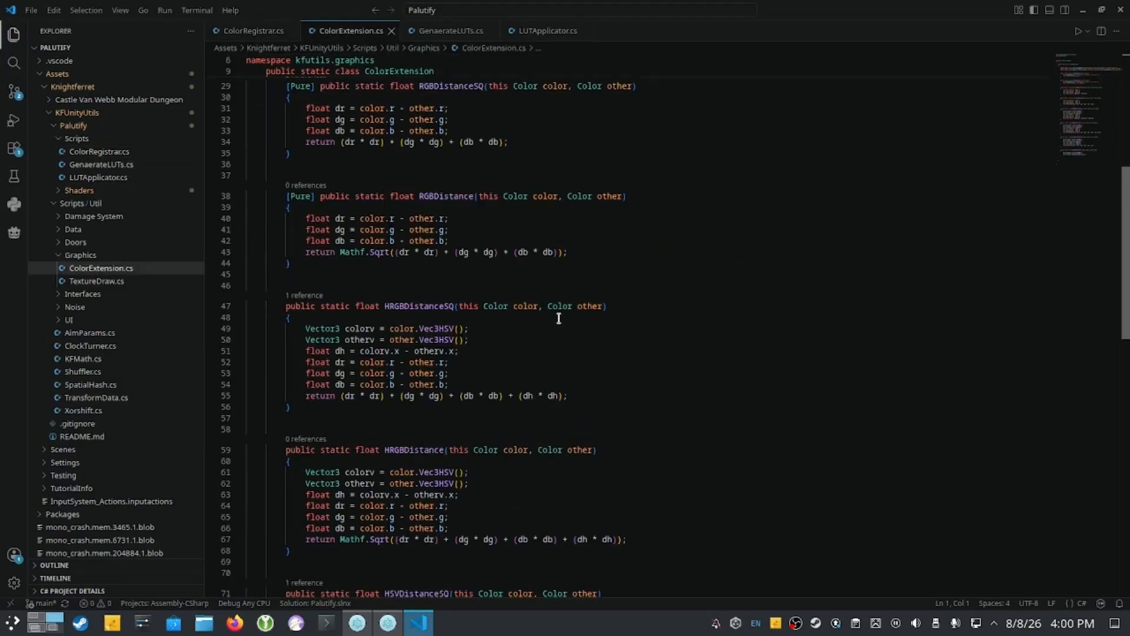
scroll(624, 416, down, 2)
scroll(610, 489, down, 8)
scroll(610, 489, up, 15)
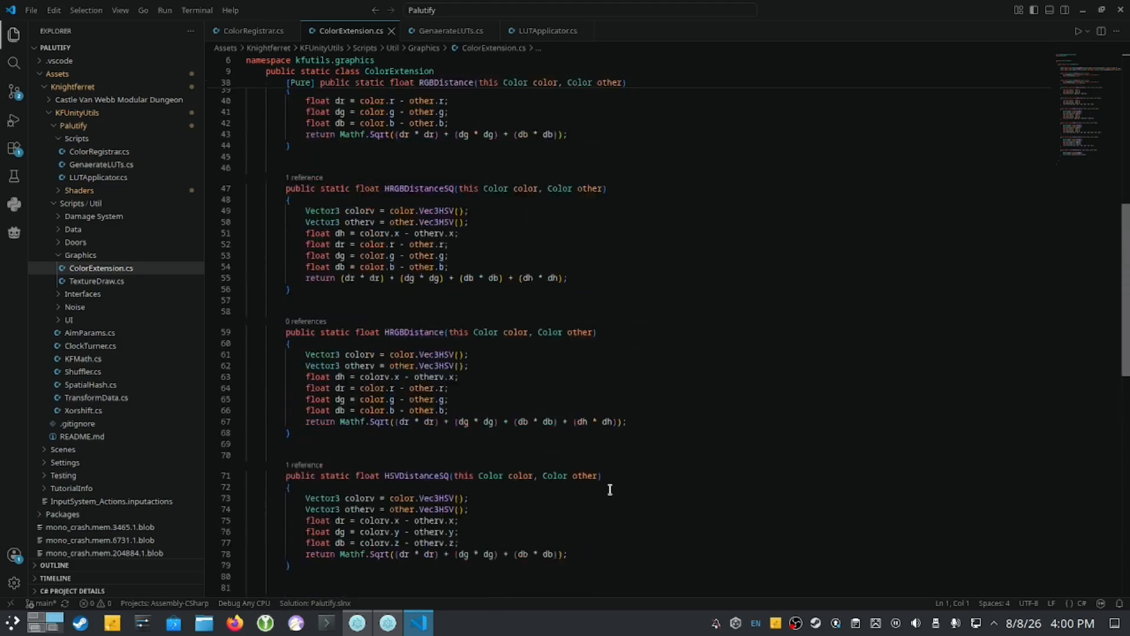
scroll(610, 490, up, 5)
scroll(610, 489, down, 5)
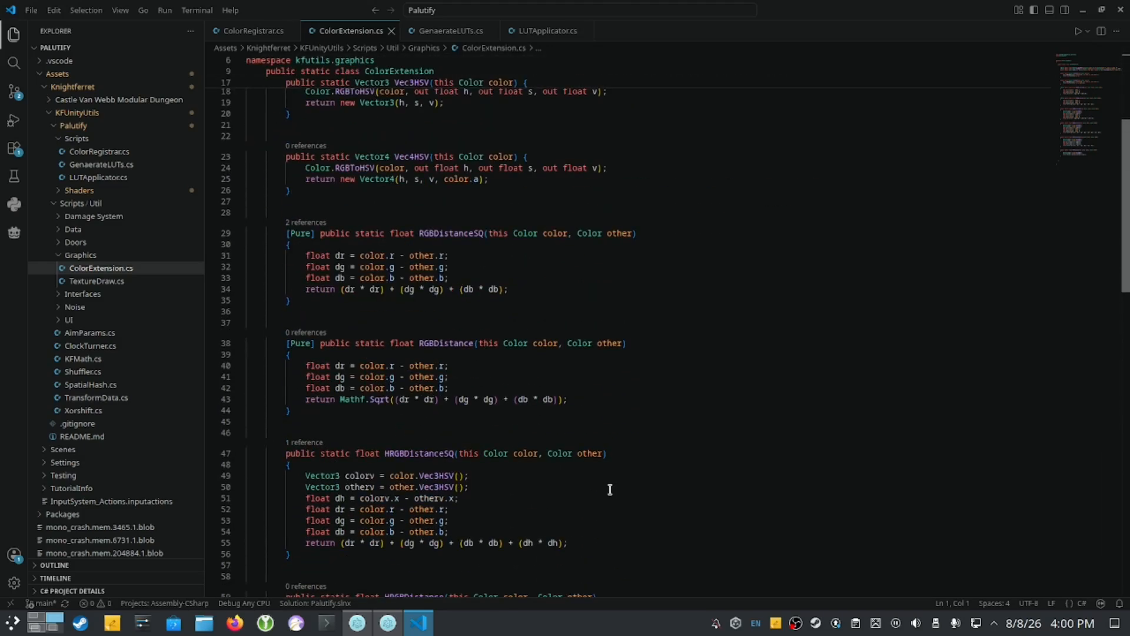
scroll(610, 489, down, 5)
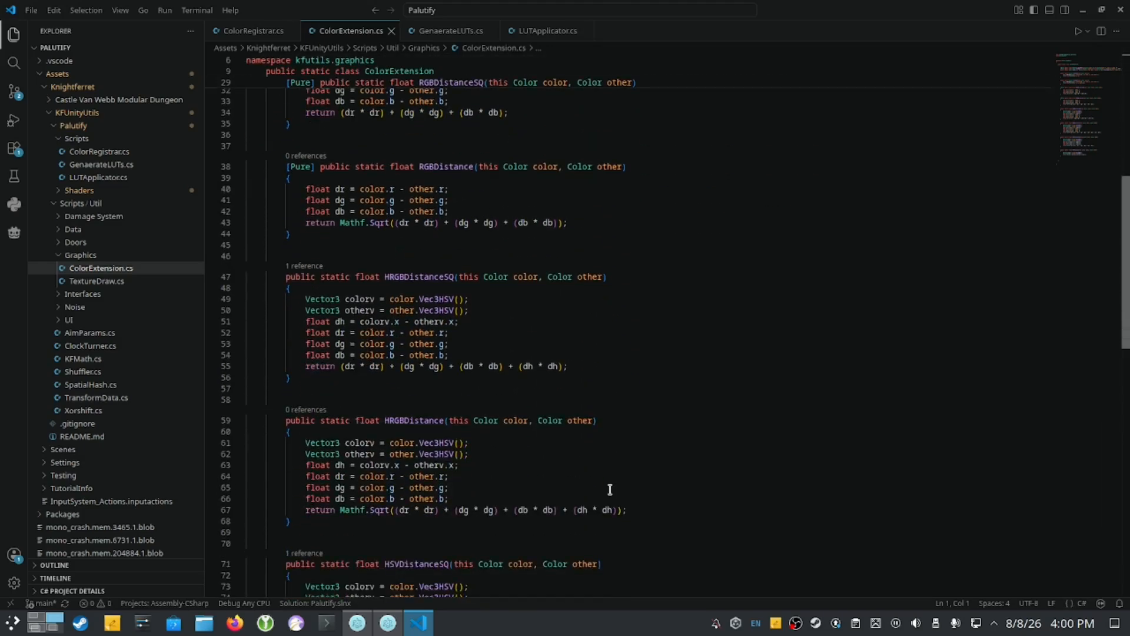
scroll(634, 426, down, 3)
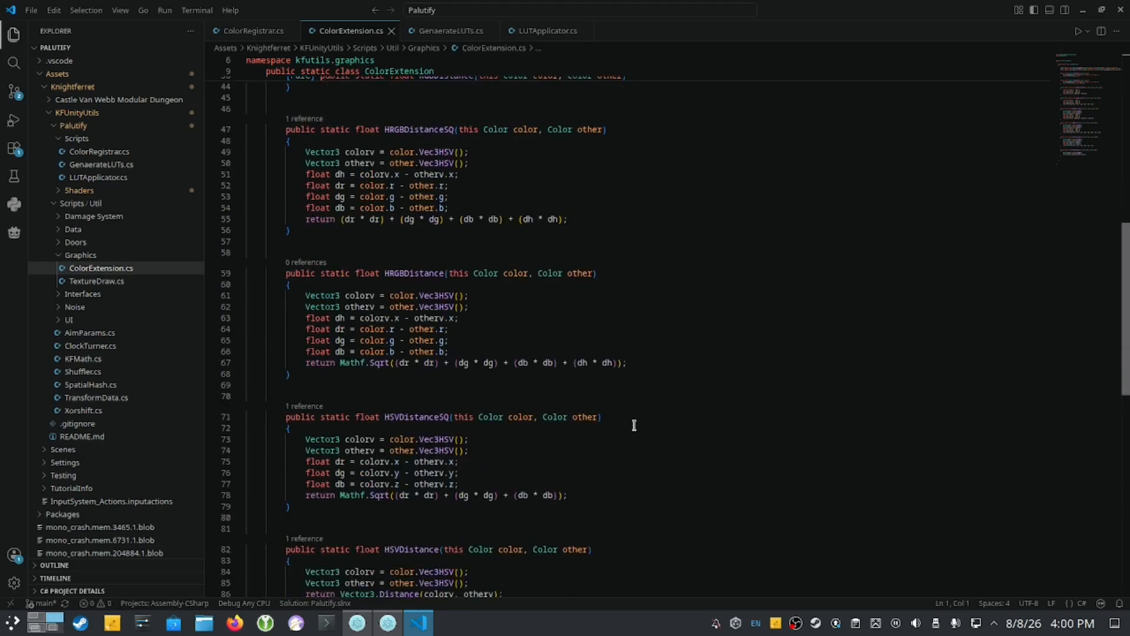
scroll(634, 425, up, 5)
scroll(634, 425, down, 10)
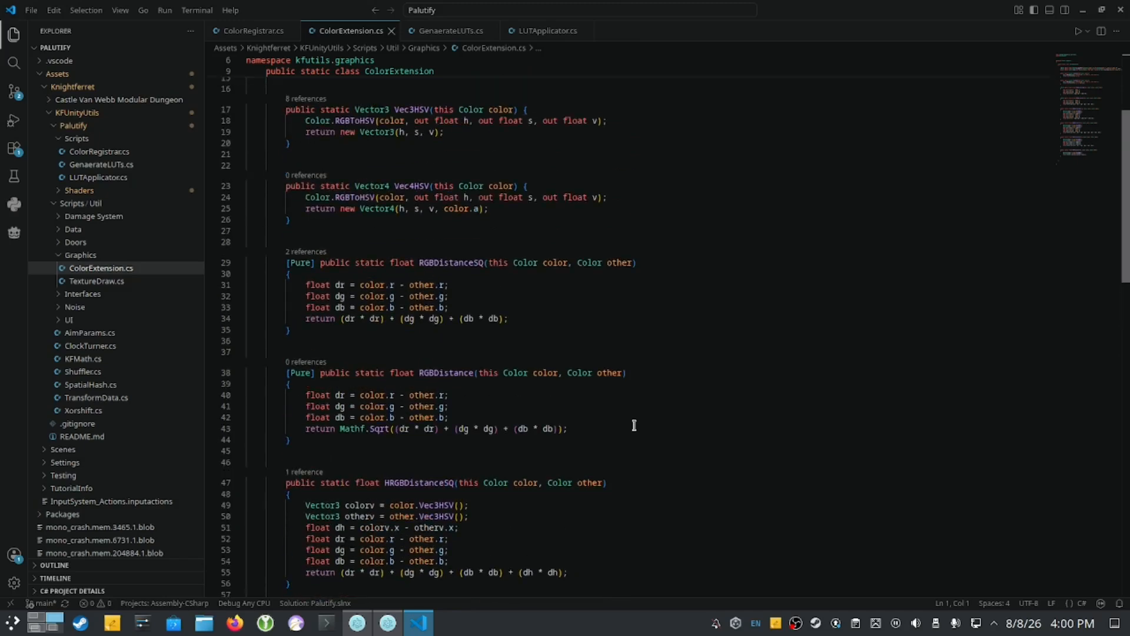
scroll(634, 425, up, 10)
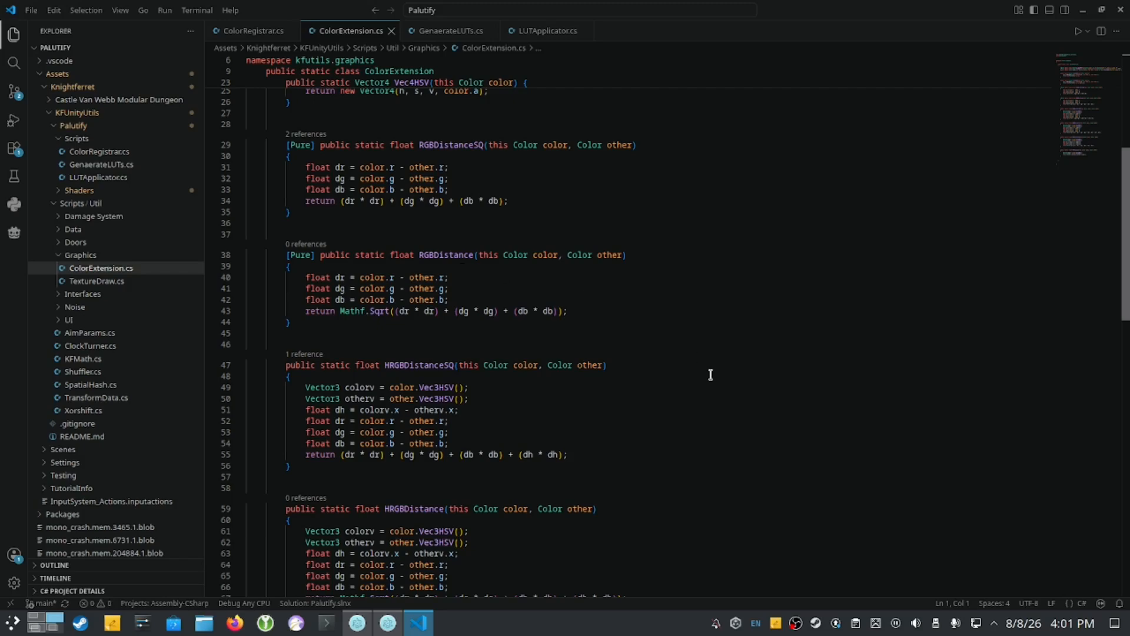
- Compare the HRGB and HSV distance formulas with the plain RGB ones in ColorExtension.cs
scroll(617, 377, down, 9)
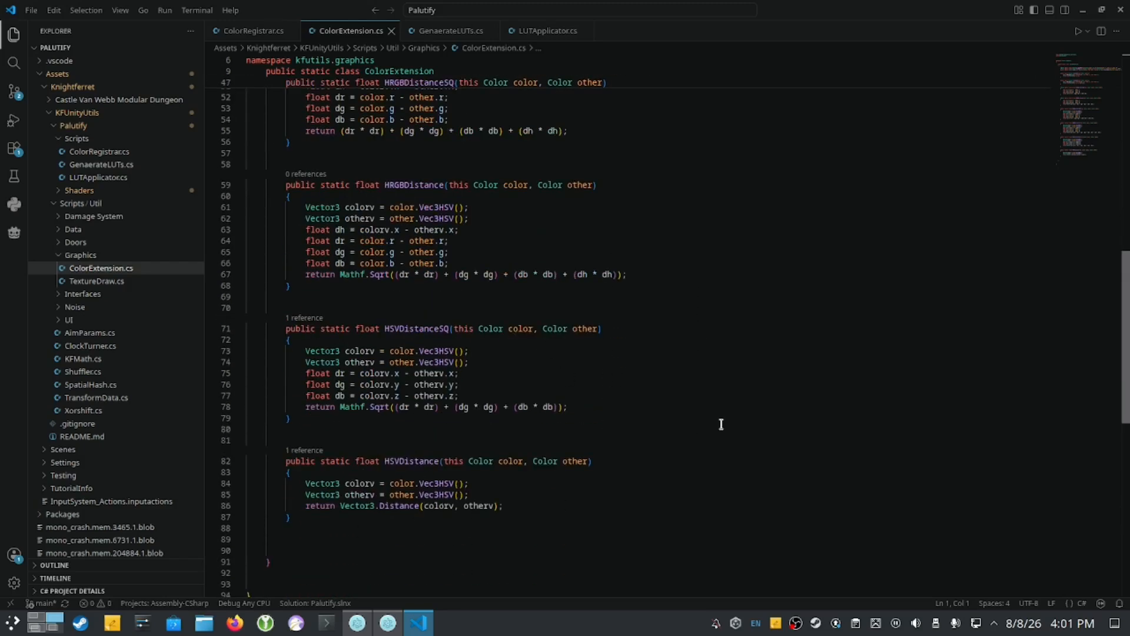
scroll(722, 424, up, 2)
scroll(707, 436, up, 3)
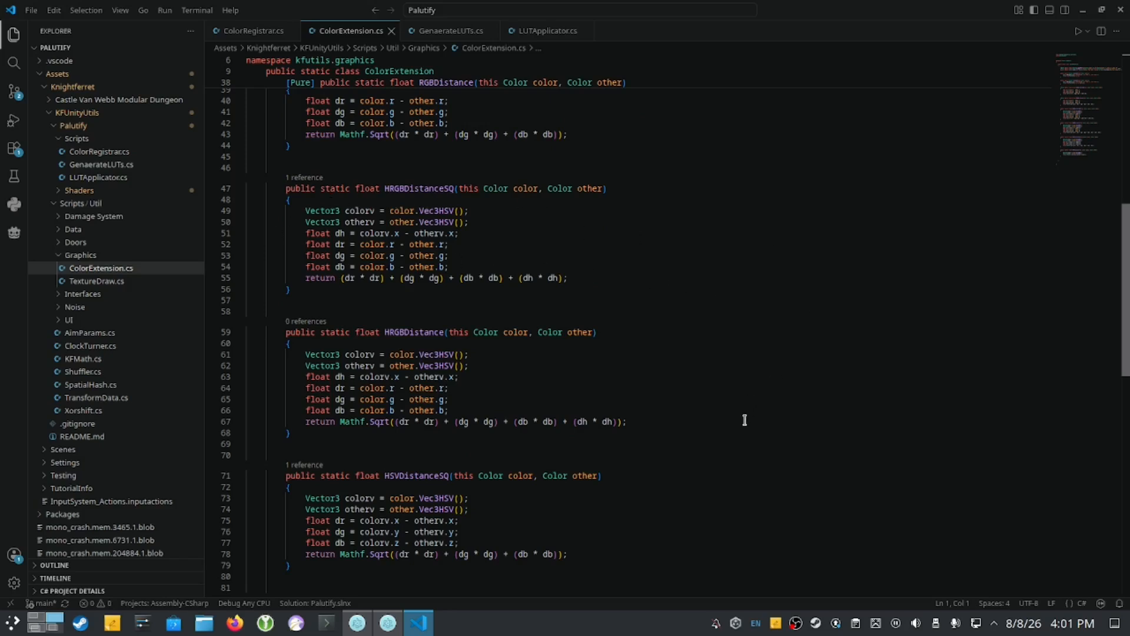
scroll(736, 421, up, 6)
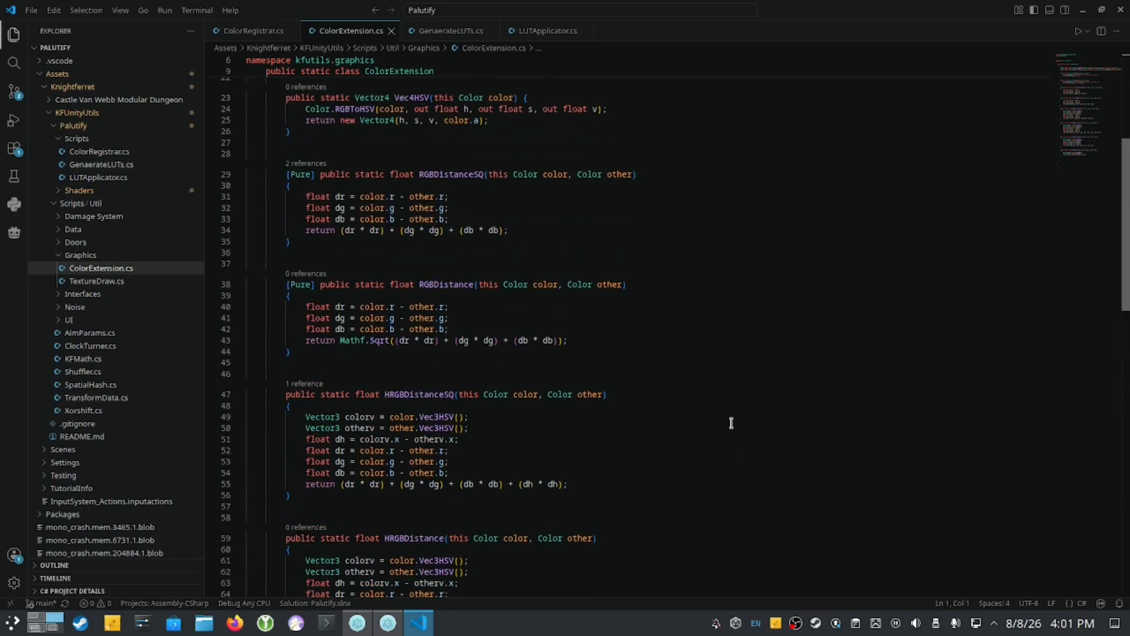
scroll(731, 423, up, 2)
scroll(731, 423, down, 3)
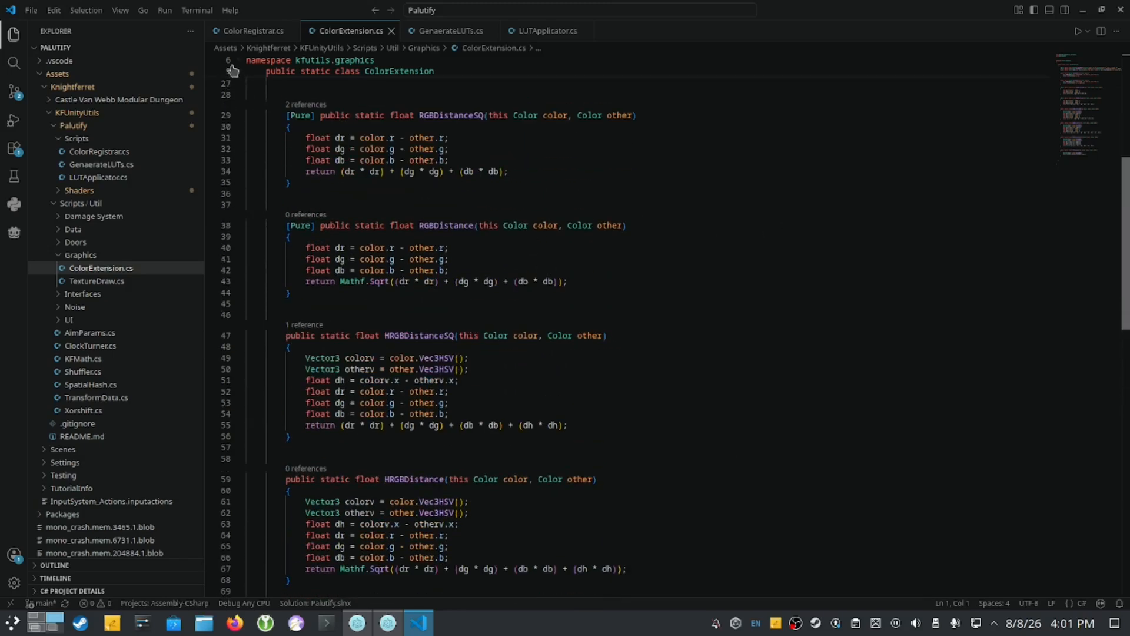
- Open ColorRegistrar.cs and review the AddColor, AddColors and PopulateFromTexture methods that register palette colors
click(251, 31)
scroll(538, 407, down, 3)
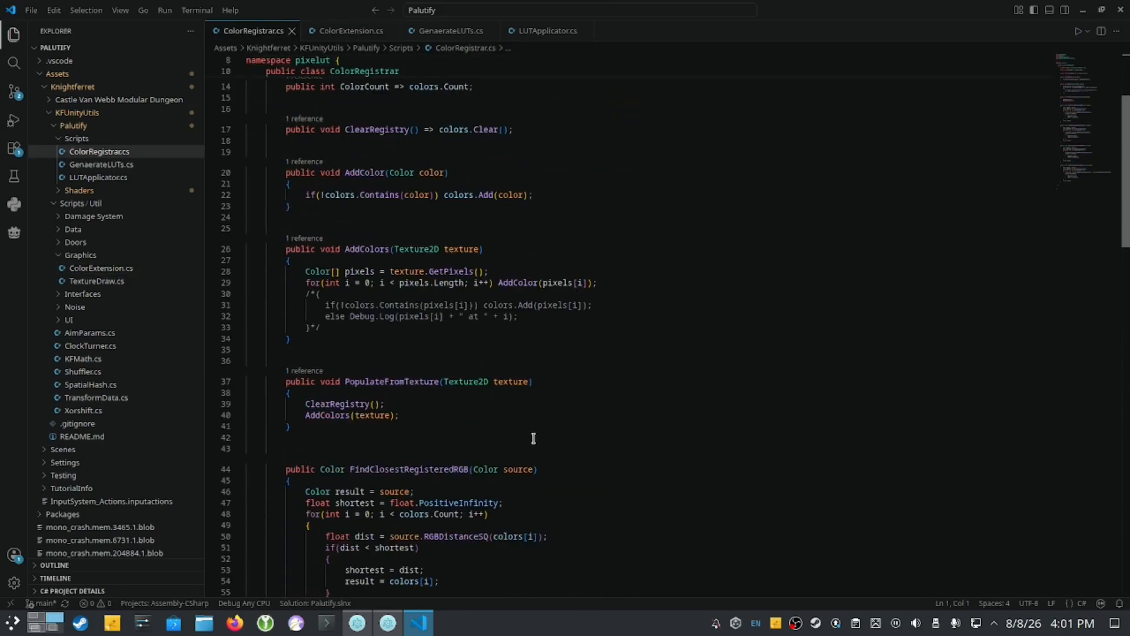
scroll(589, 471, up, 3)
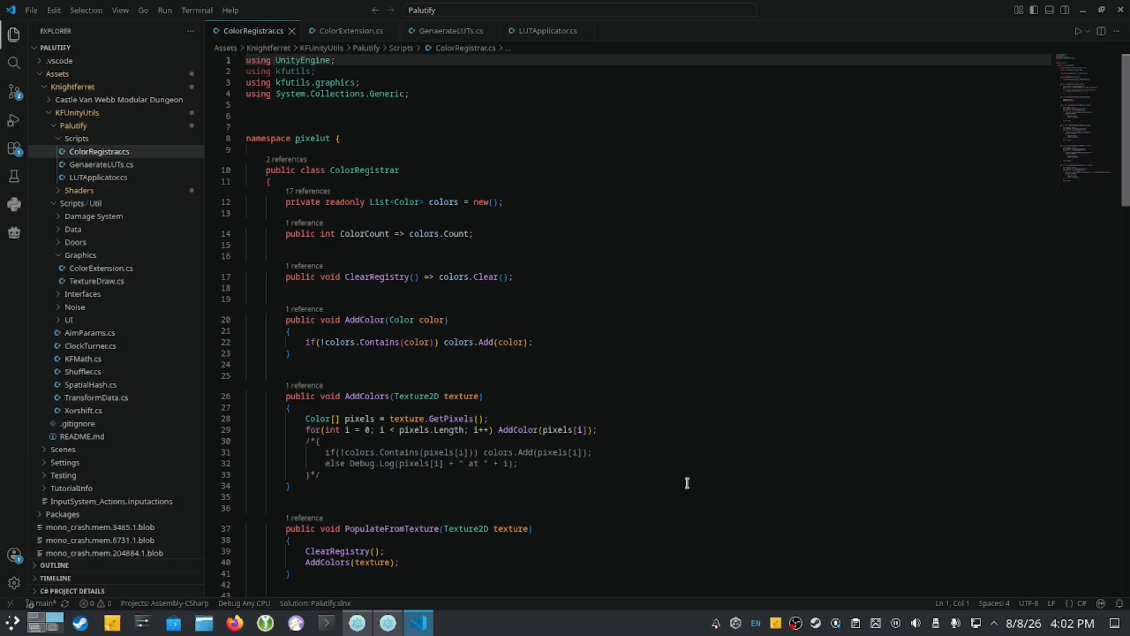
- Examine the RGB, HSV, HRGB and Hybrid variants of the FindClosestRegistered method in ColorRegistrar.cs
scroll(684, 488, down, 4)
scroll(682, 492, down, 8)
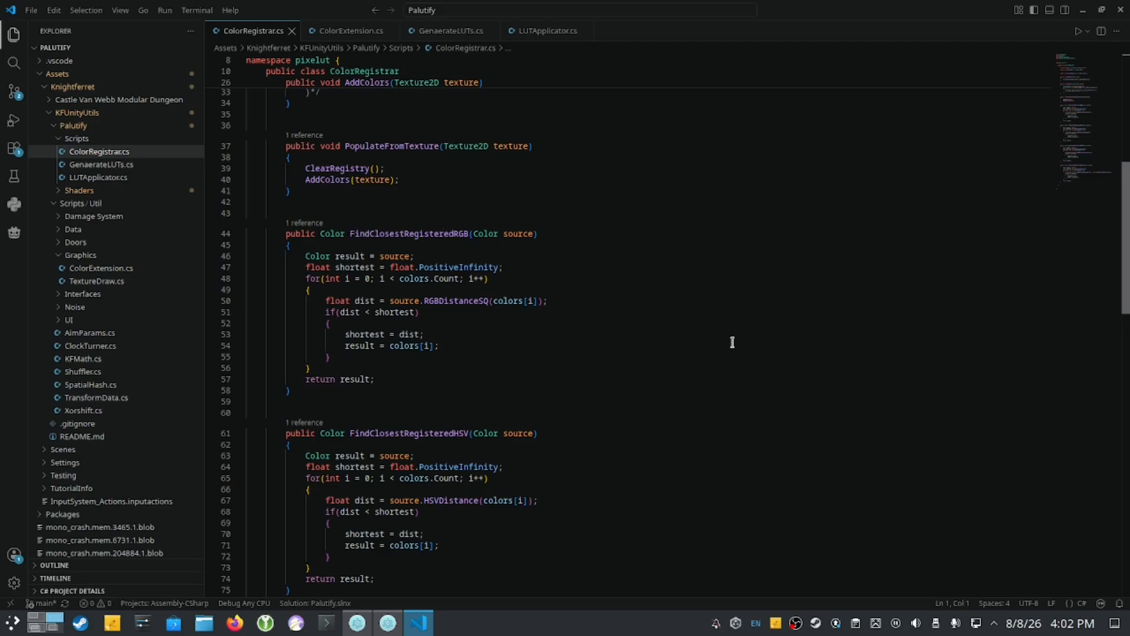
scroll(654, 461, down, 3)
scroll(638, 495, up, 6)
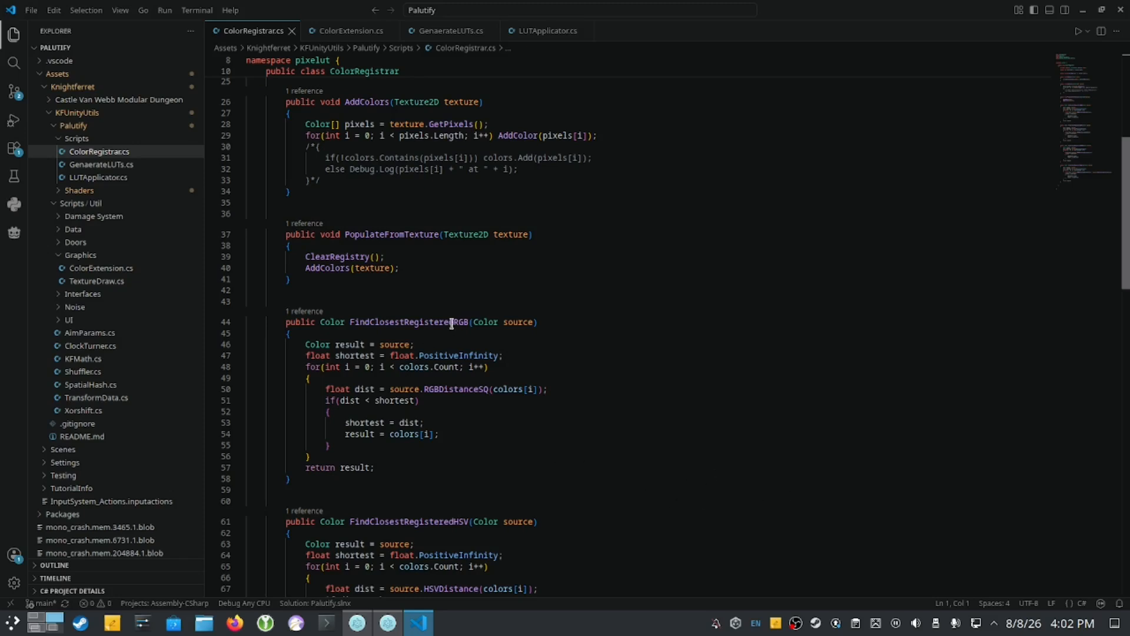
scroll(659, 495, down, 3)
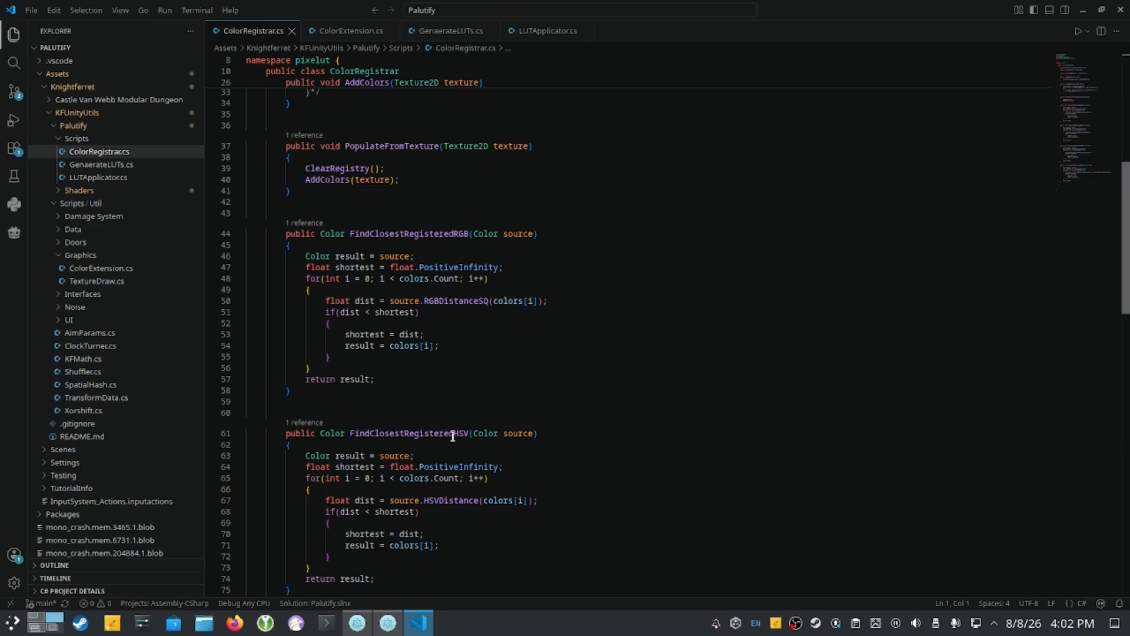
scroll(667, 519, down, 4)
scroll(697, 499, down, 3)
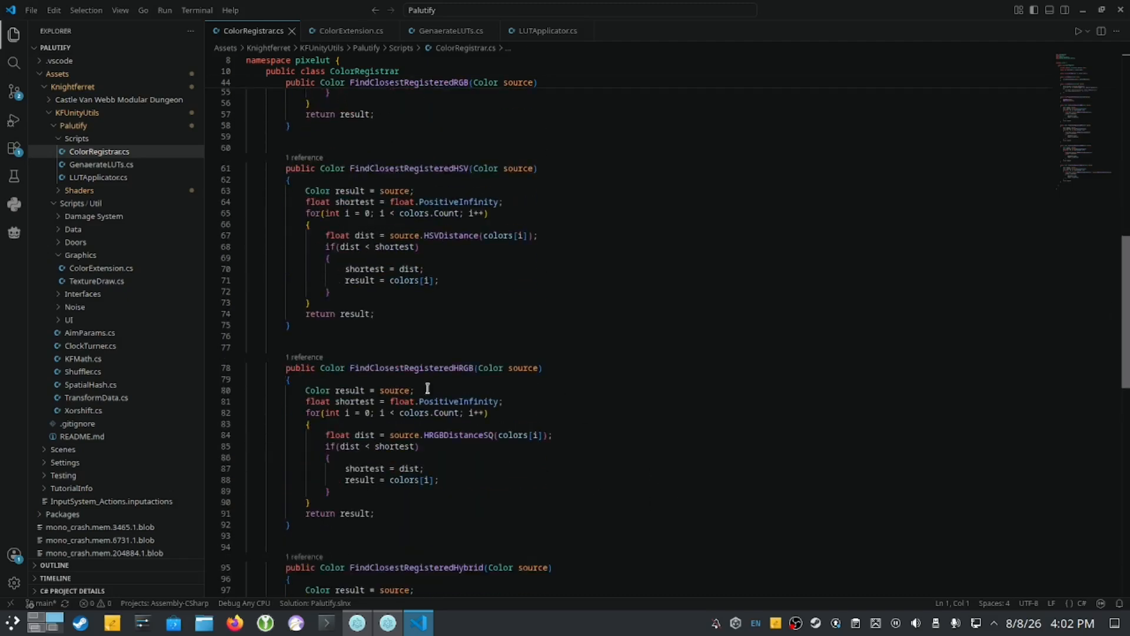
scroll(689, 396, down, 6)
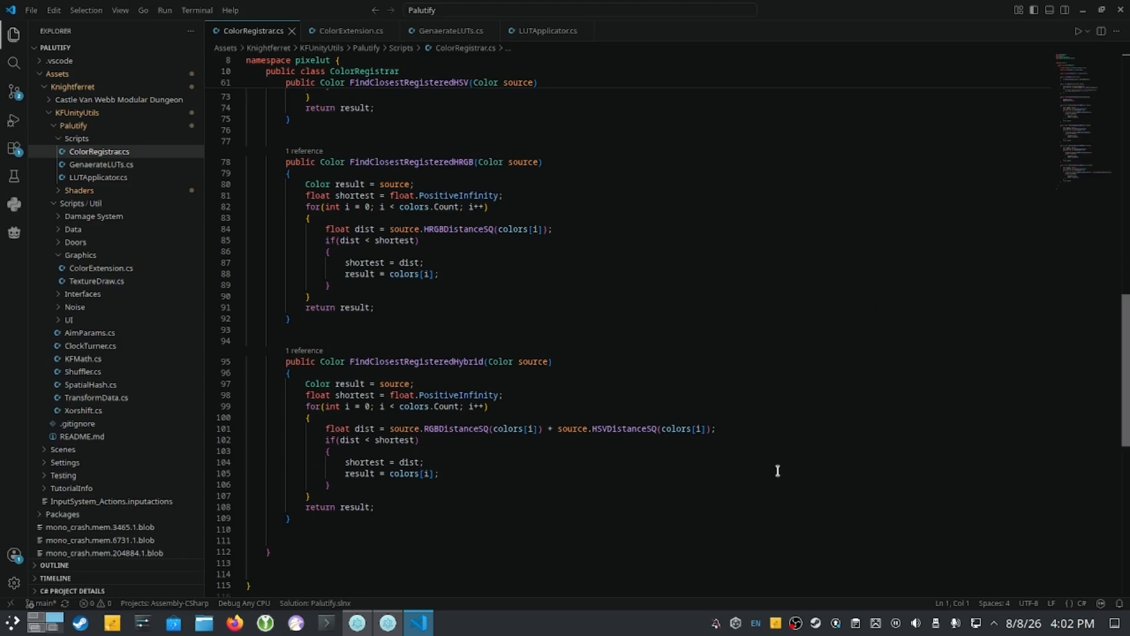
scroll(778, 471, up, 13)
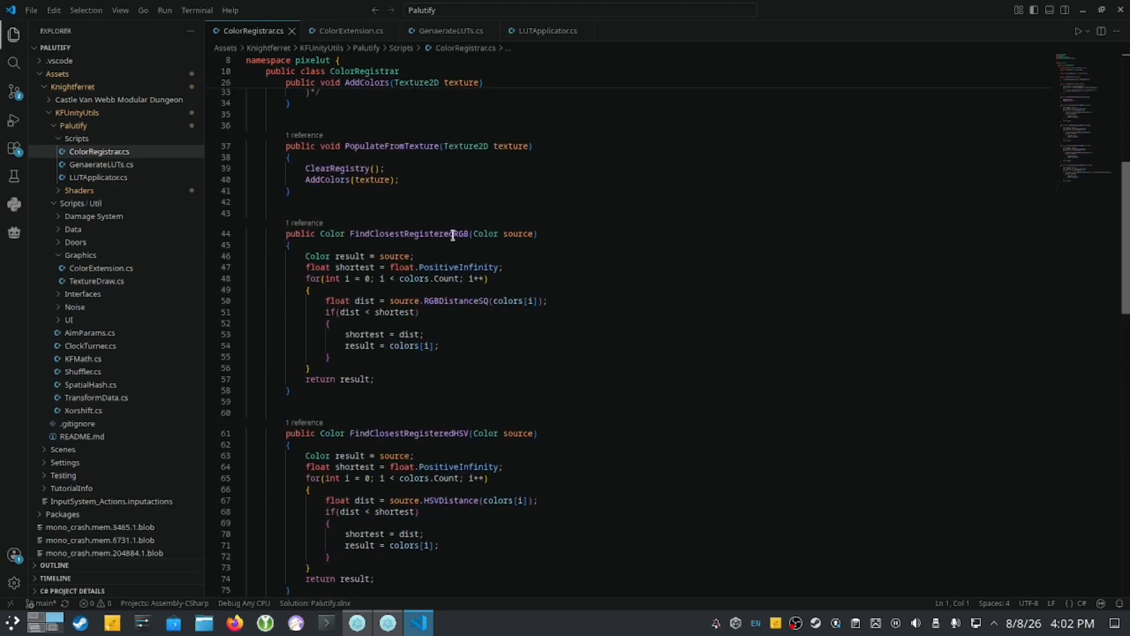
mouse_move(470, 234)
scroll(663, 390, up, 10)
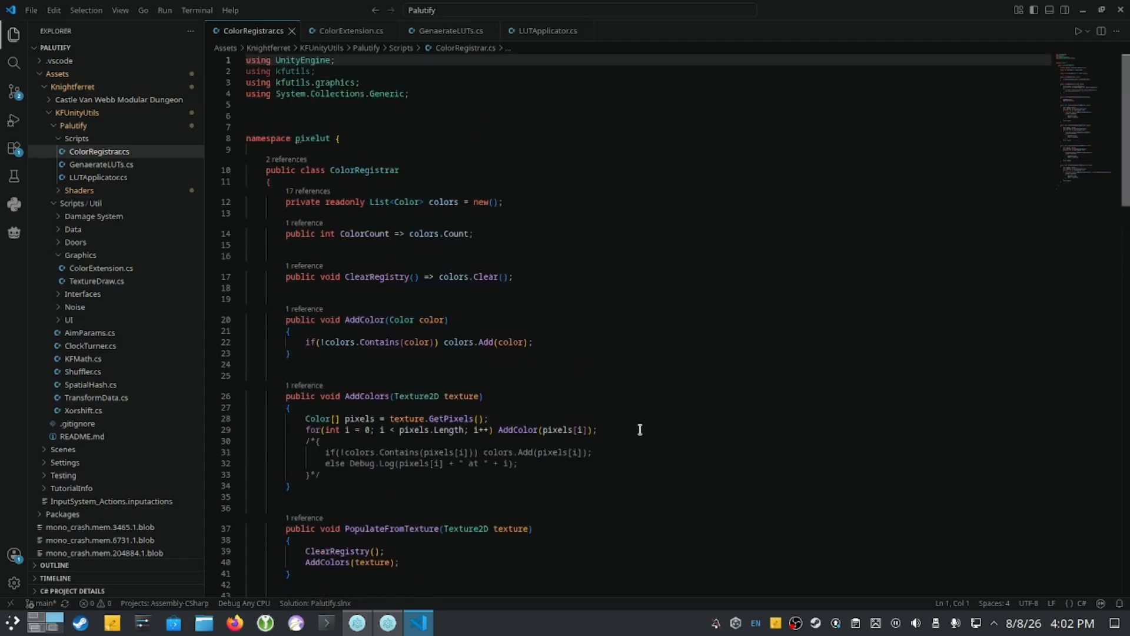
- Open GenaerateLUTs.cs and inspect the declarations of the palette, lut and registrar fields in the BasicTests class
click(450, 32)
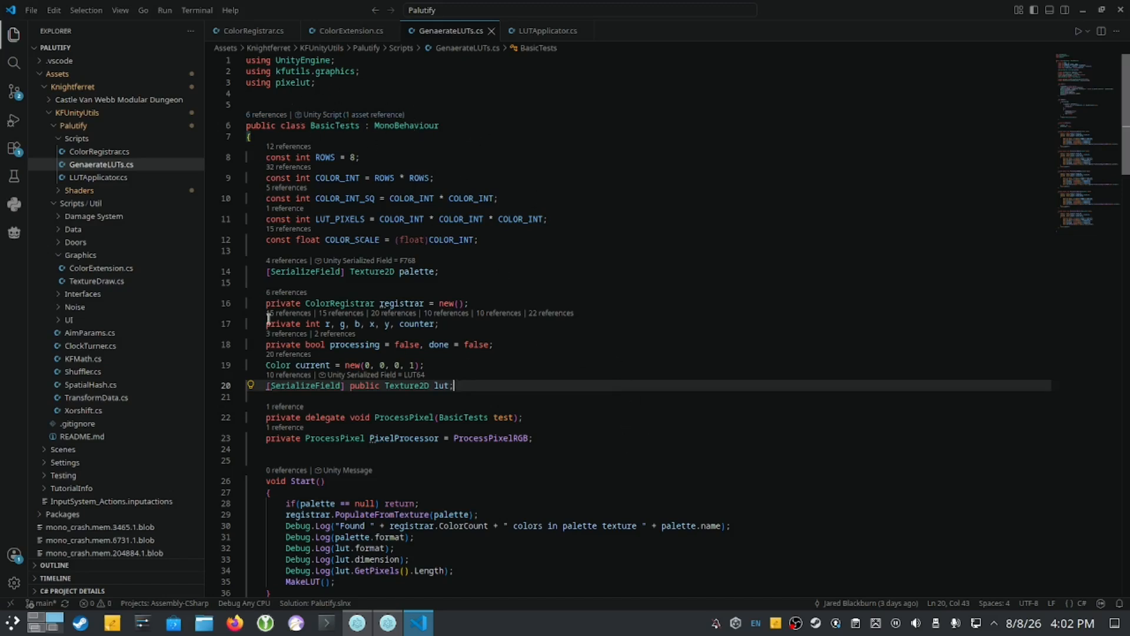
click(442, 270)
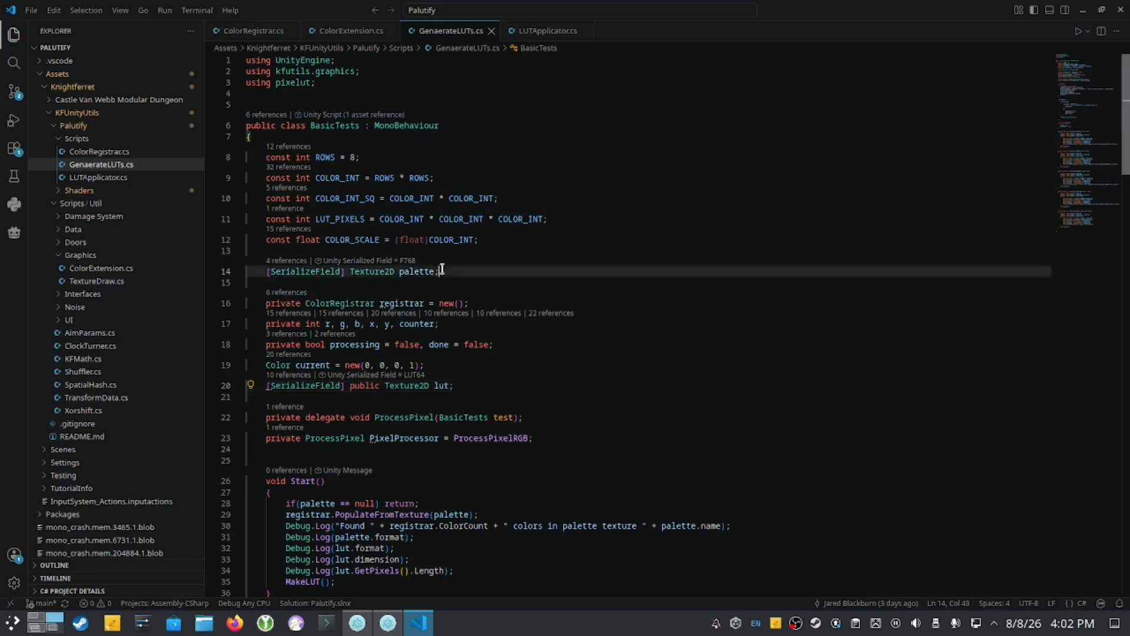
click(465, 386)
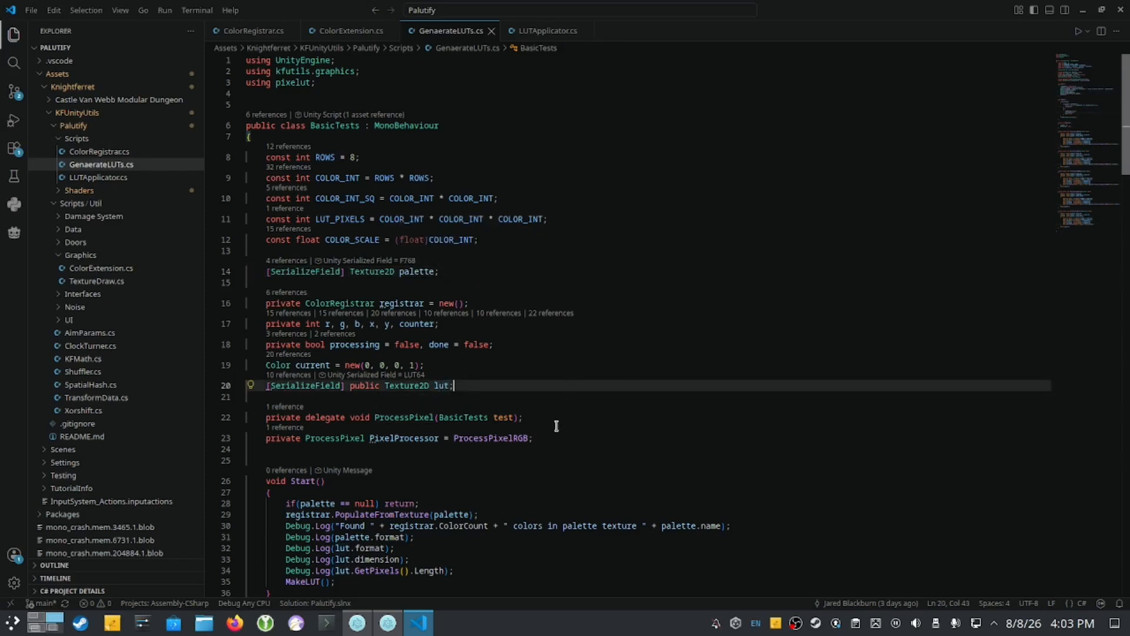
click(482, 303)
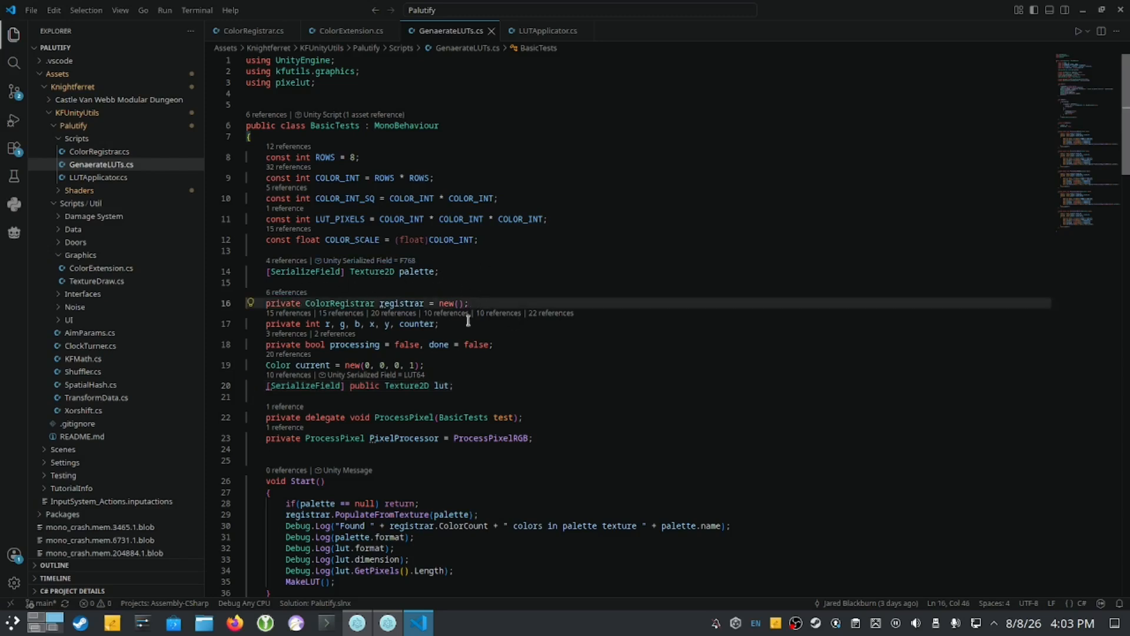
- Review how the Start, Update and MakeLUT methods in GenaerateLUTs.cs load the palette and build the lookup texture
scroll(666, 445, down, 3)
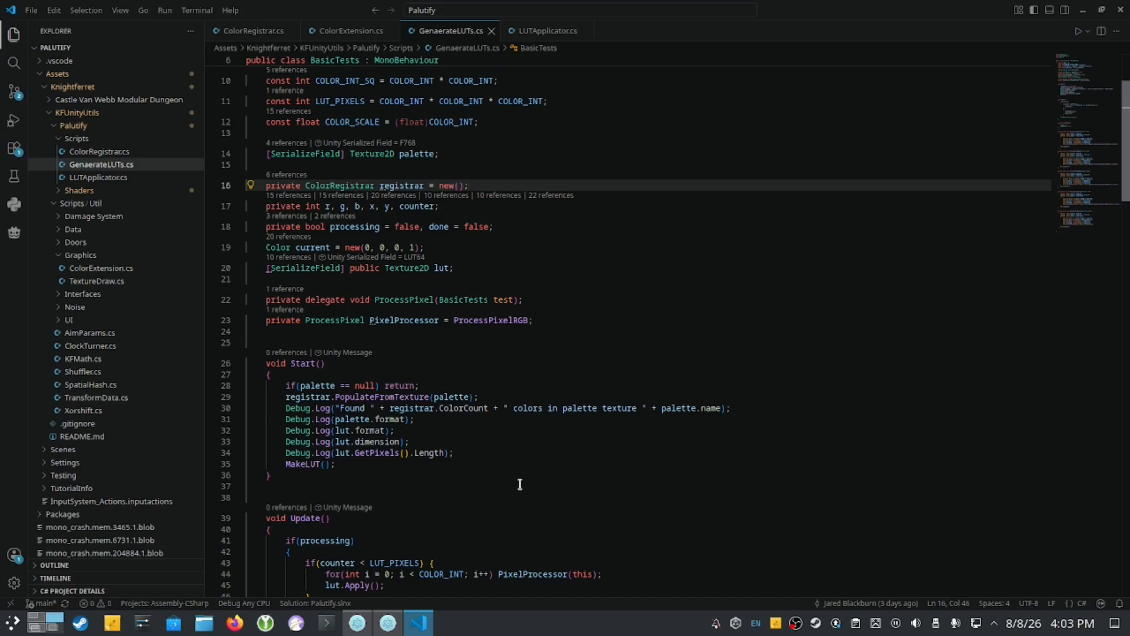
scroll(616, 492, down, 3)
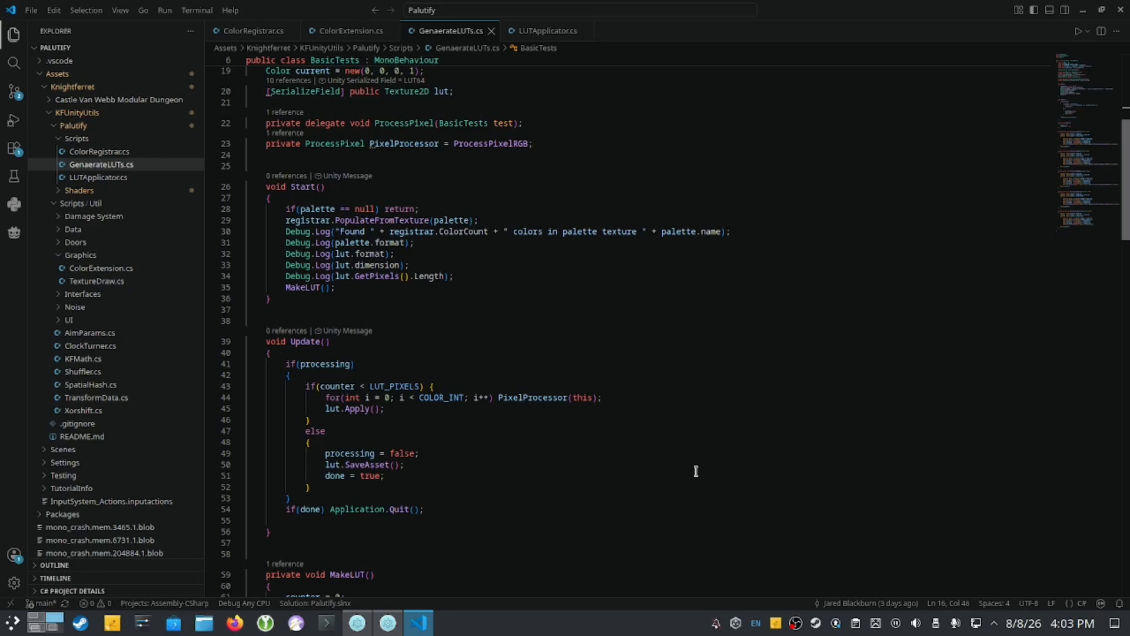
scroll(696, 472, down, 2)
scroll(696, 468, down, 2)
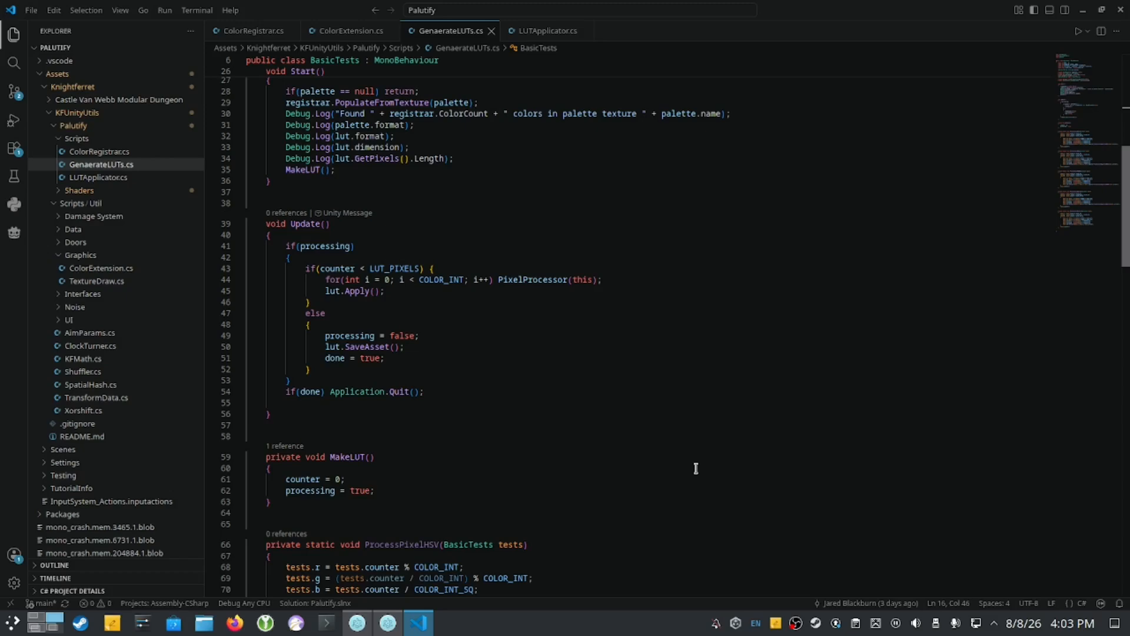
scroll(696, 468, up, 5)
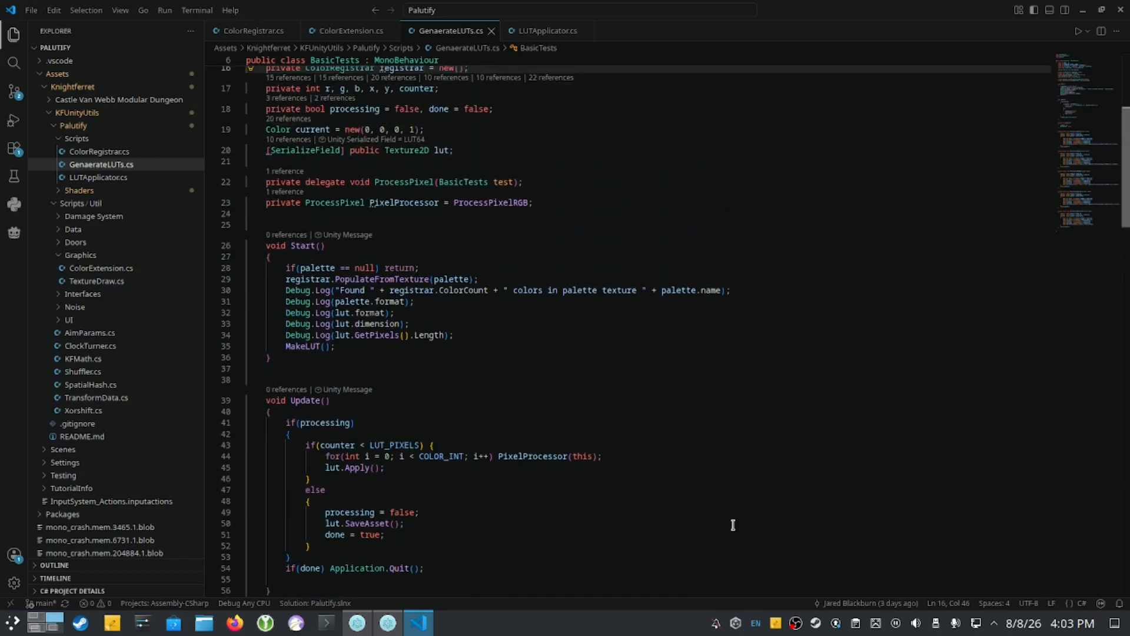
scroll(733, 525, down, 12)
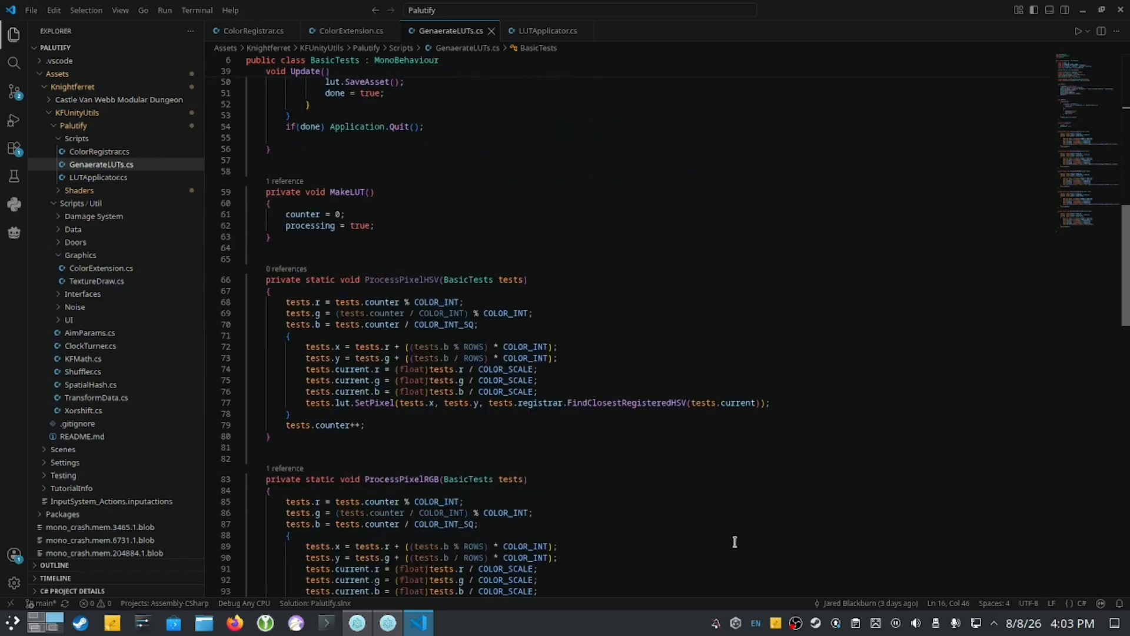
scroll(734, 541, up, 15)
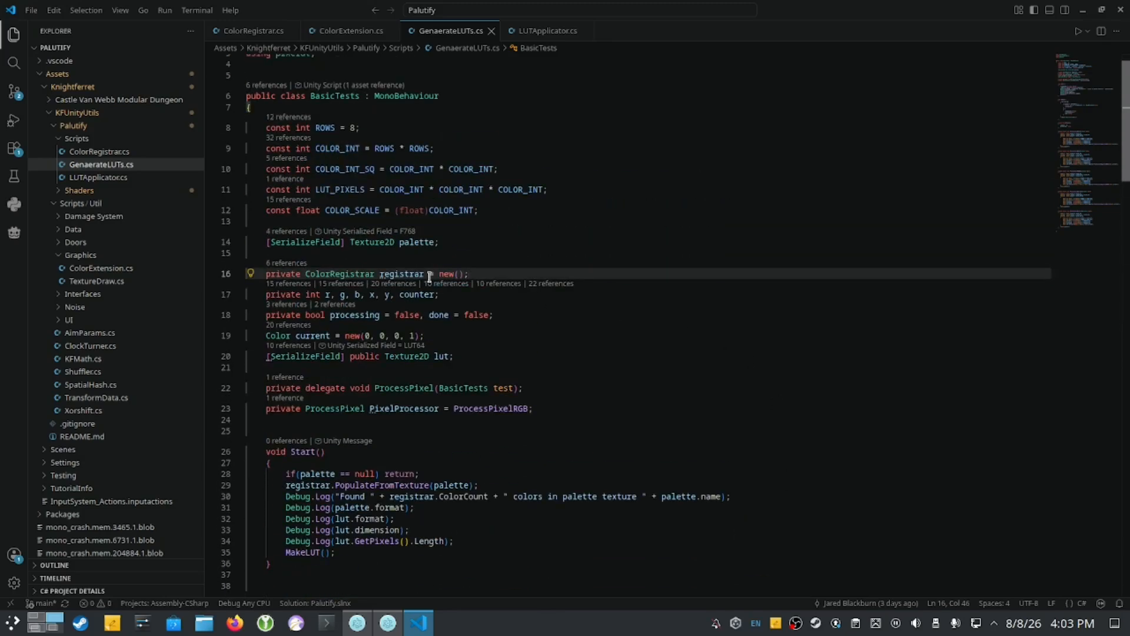
scroll(710, 515, down, 3)
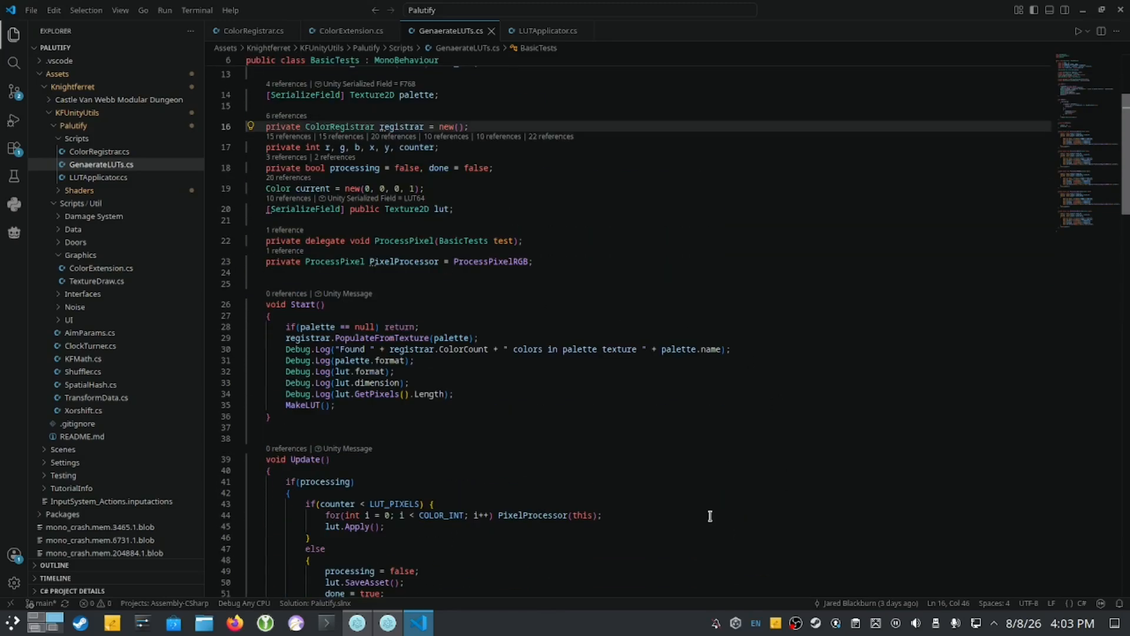
- Examine the ProcessPixelHSV, ProcessPixelRGB, ProcessPixelHRGB and ProcessPixelHybrid methods in GenaerateLUTs.cs
scroll(710, 516, down, 10)
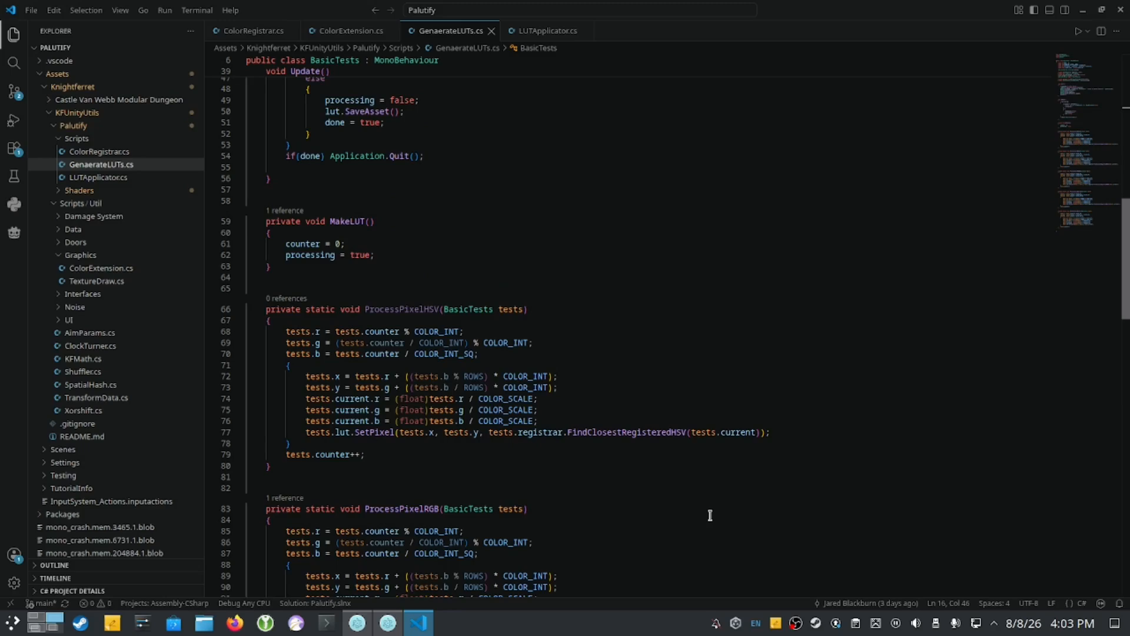
scroll(710, 516, down, 5)
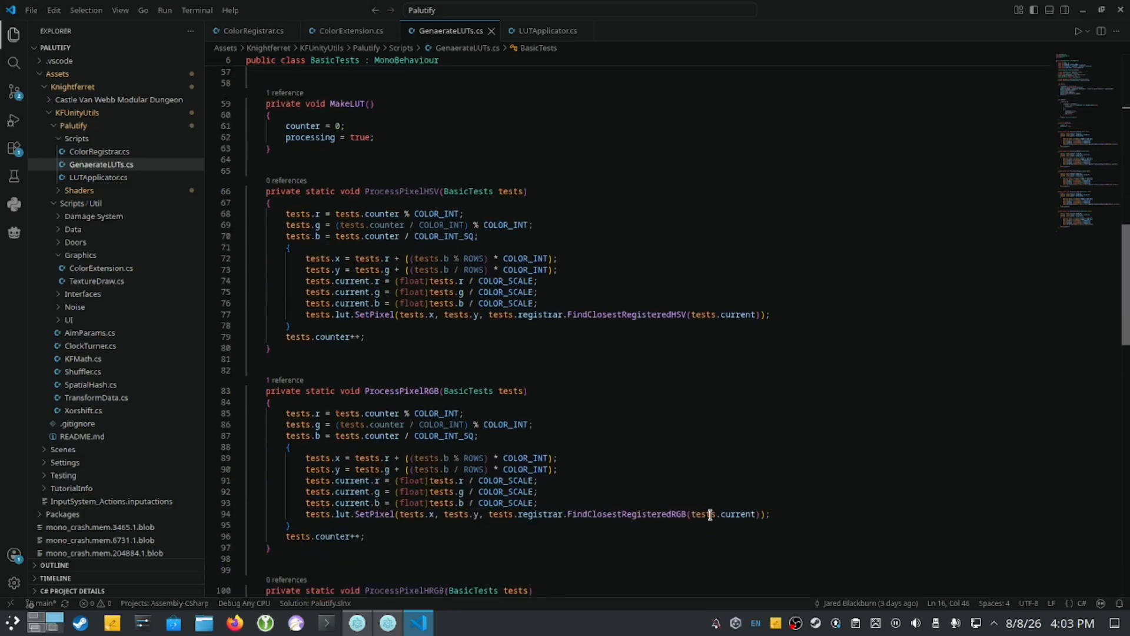
scroll(668, 402, down, 11)
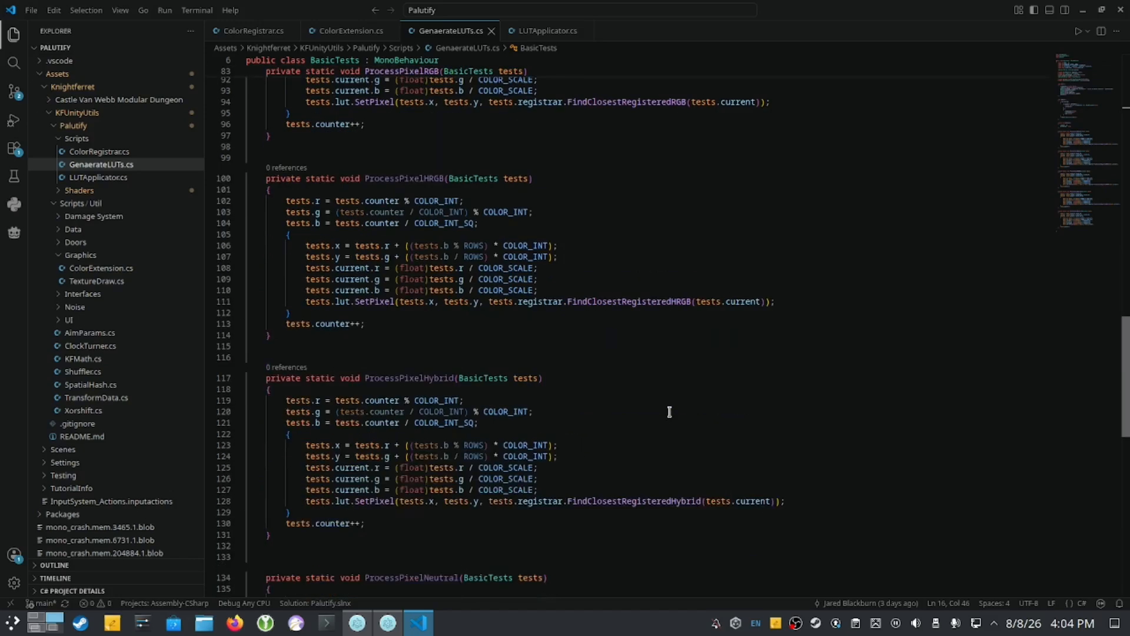
- Review the pixel-processing methods in GenaerateLUTs.cs again, going back up to the MakeLUT and Update methods
scroll(676, 414, up, 11)
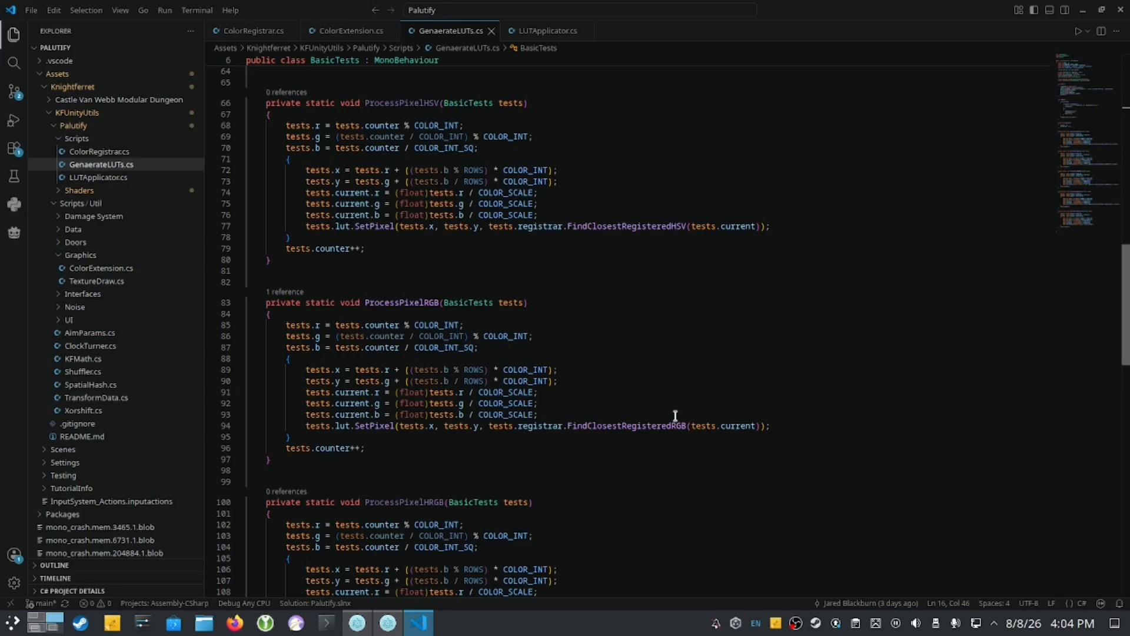
scroll(675, 415, up, 10)
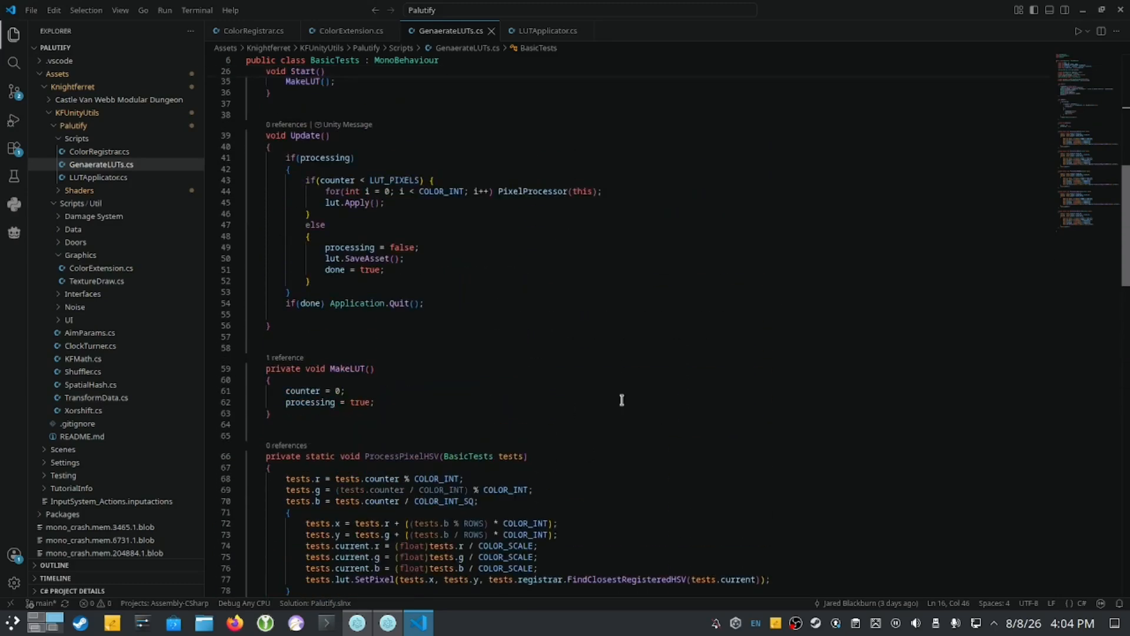
scroll(621, 398, up, 2)
- Switch to Unity, deactivate the Video Screen object, and assign the LUT64 texture as the Control material's base map
click(389, 624)
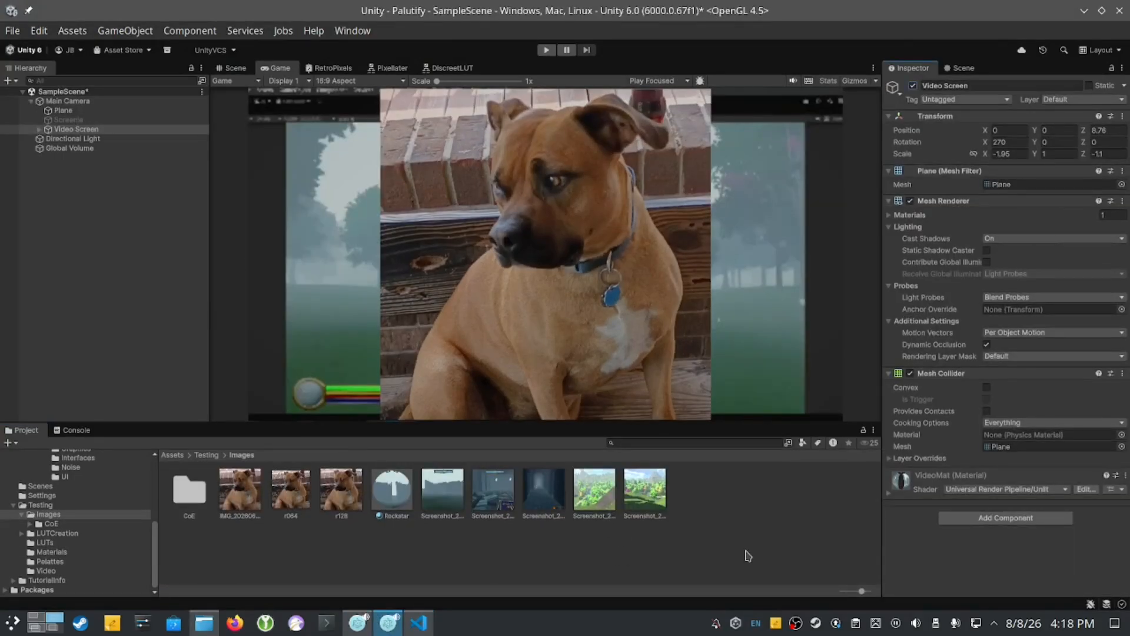
click(914, 86)
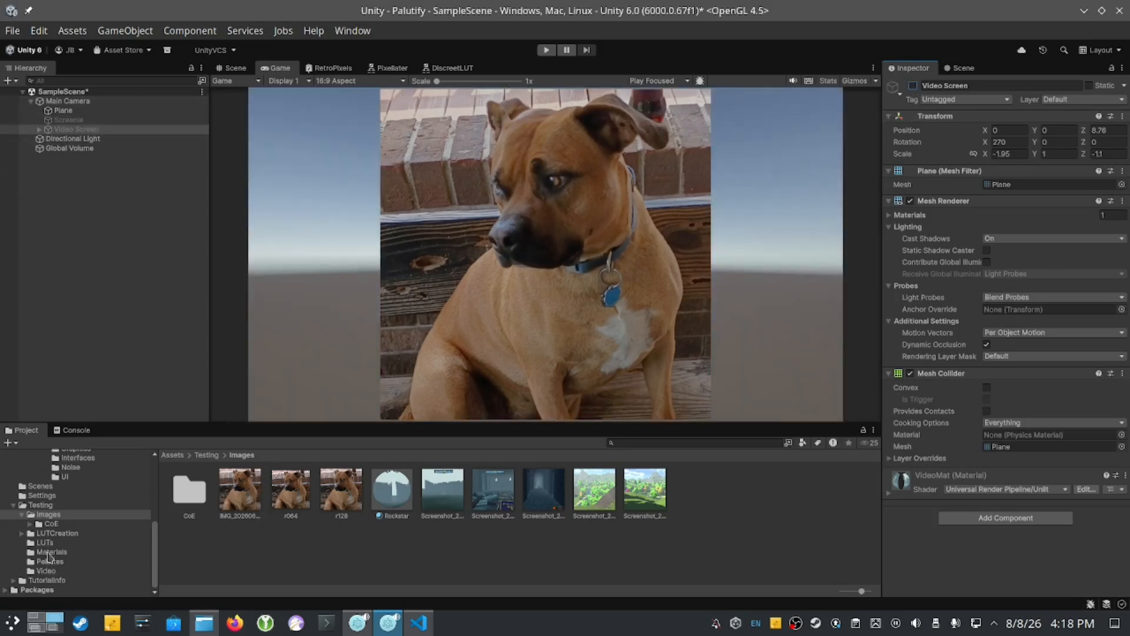
click(49, 553)
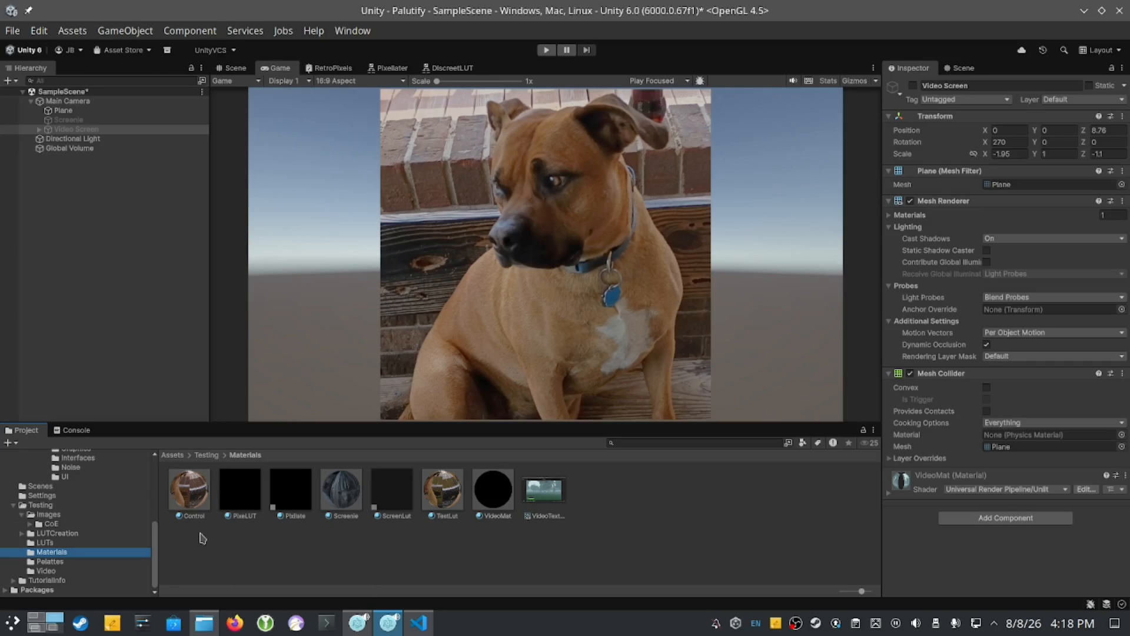
click(177, 506)
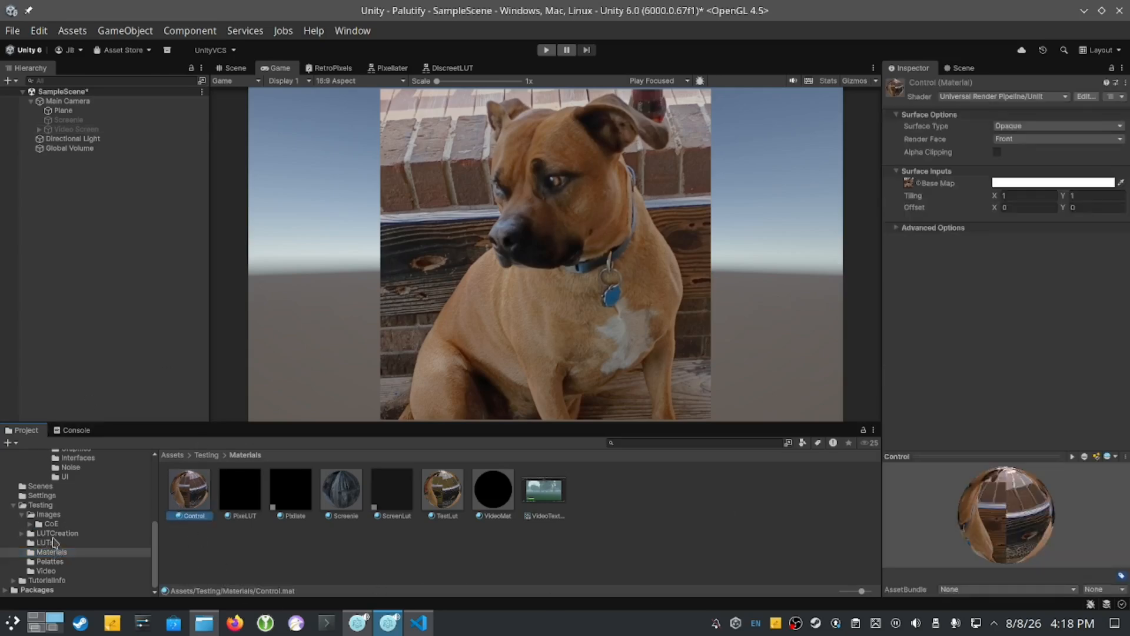
click(56, 534)
click(239, 503)
drag(239, 504, 909, 189)
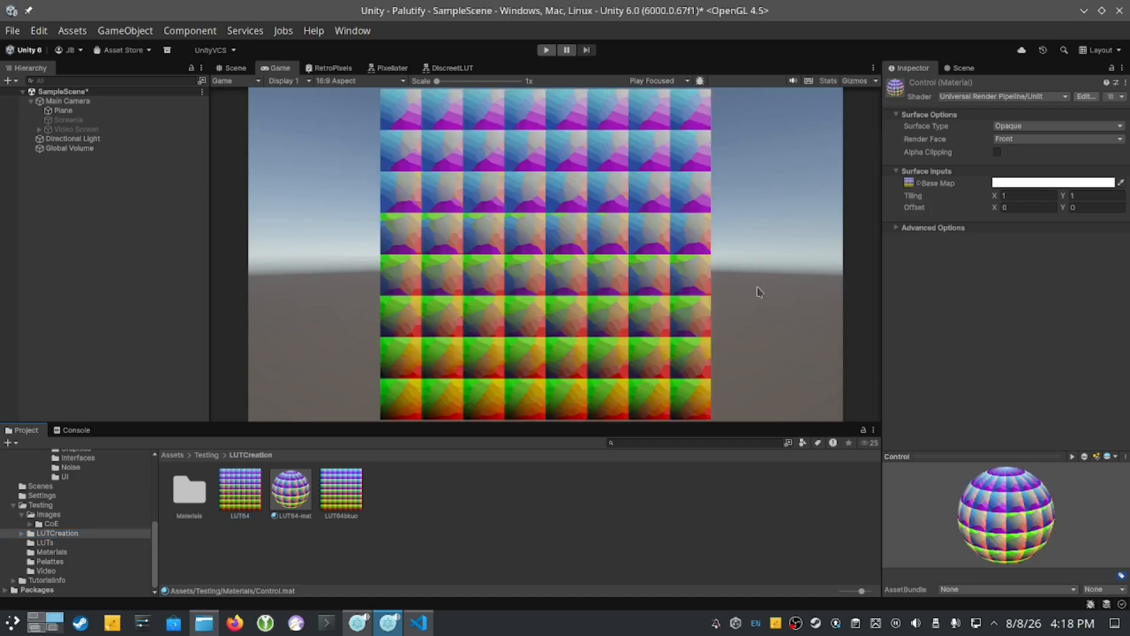
- Assign GAbbitTutPalette as the palette of the Basic Tests script on the Directional Light
click(45, 542)
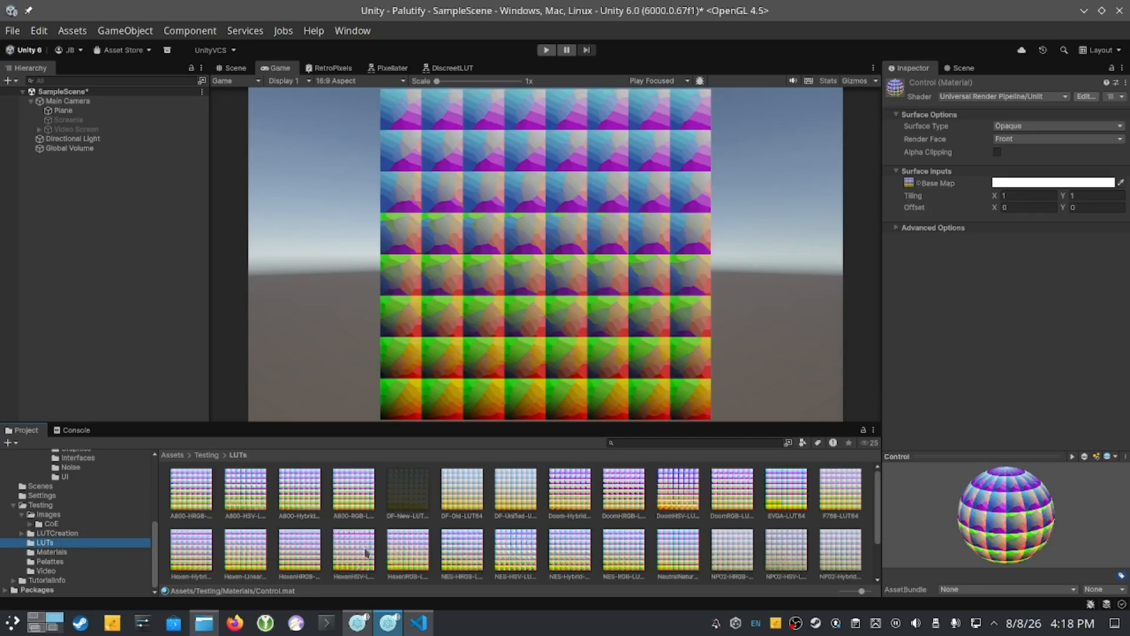
click(45, 534)
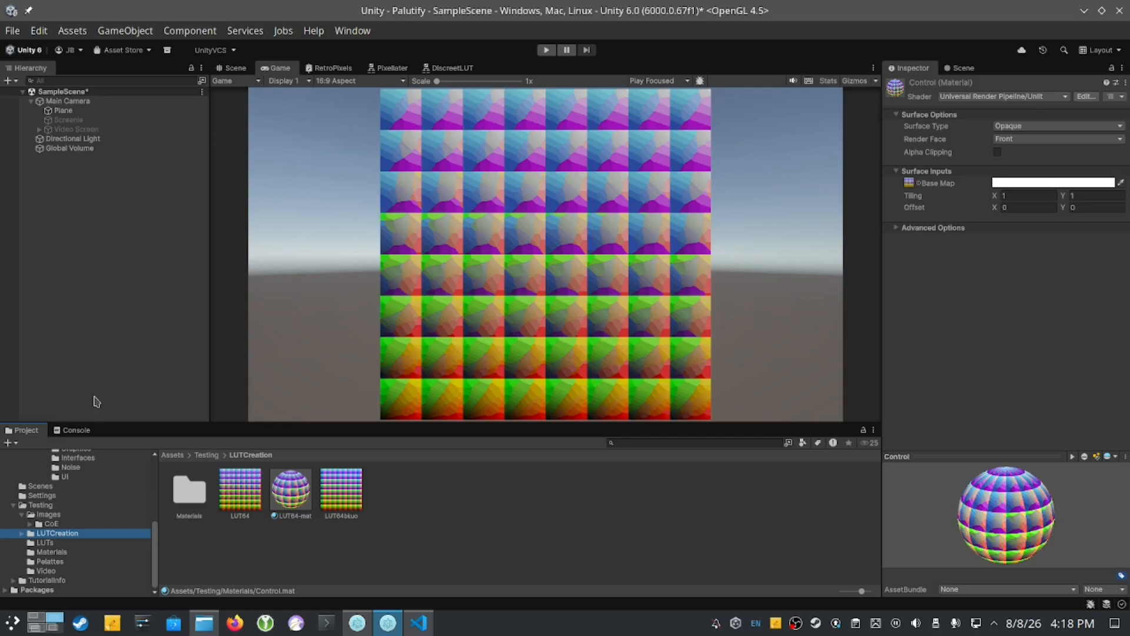
click(90, 140)
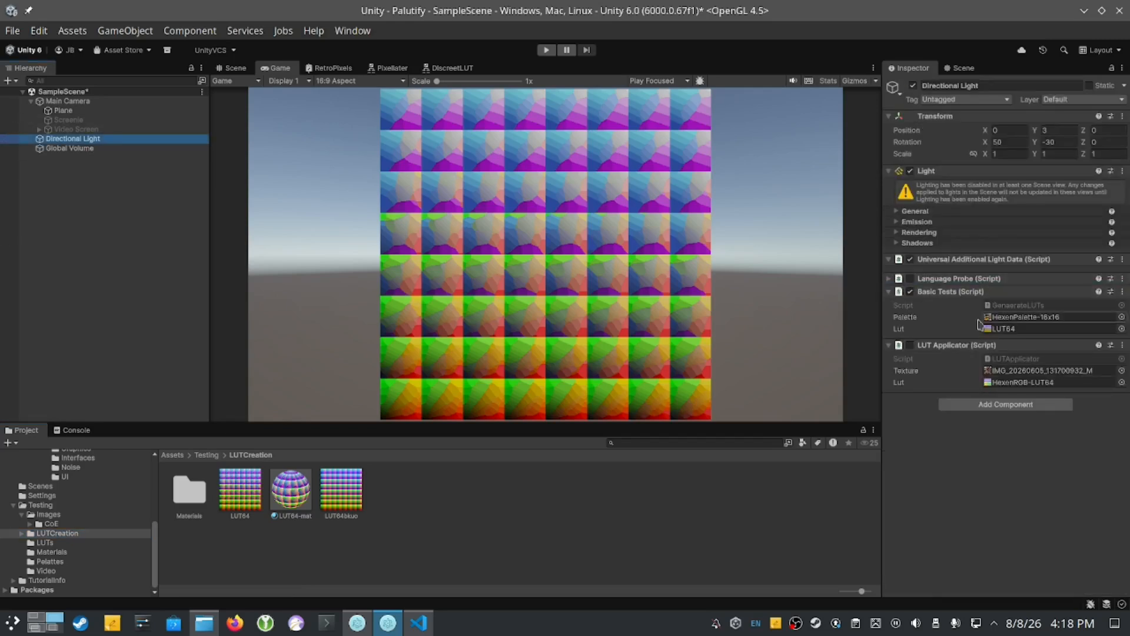
click(52, 563)
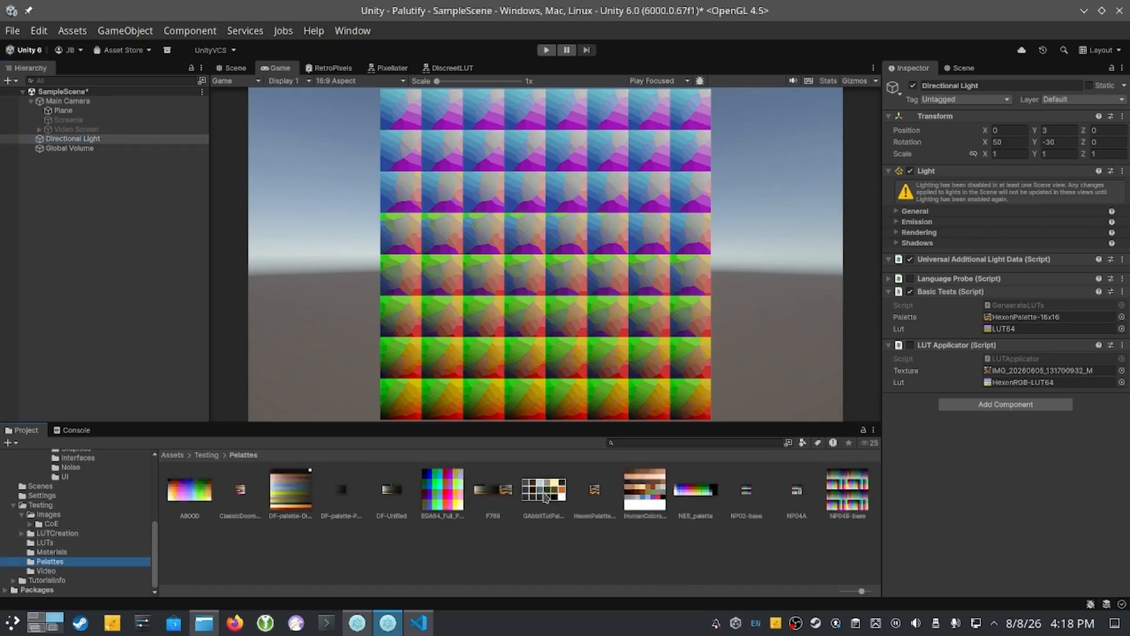
drag(546, 498, 1014, 324)
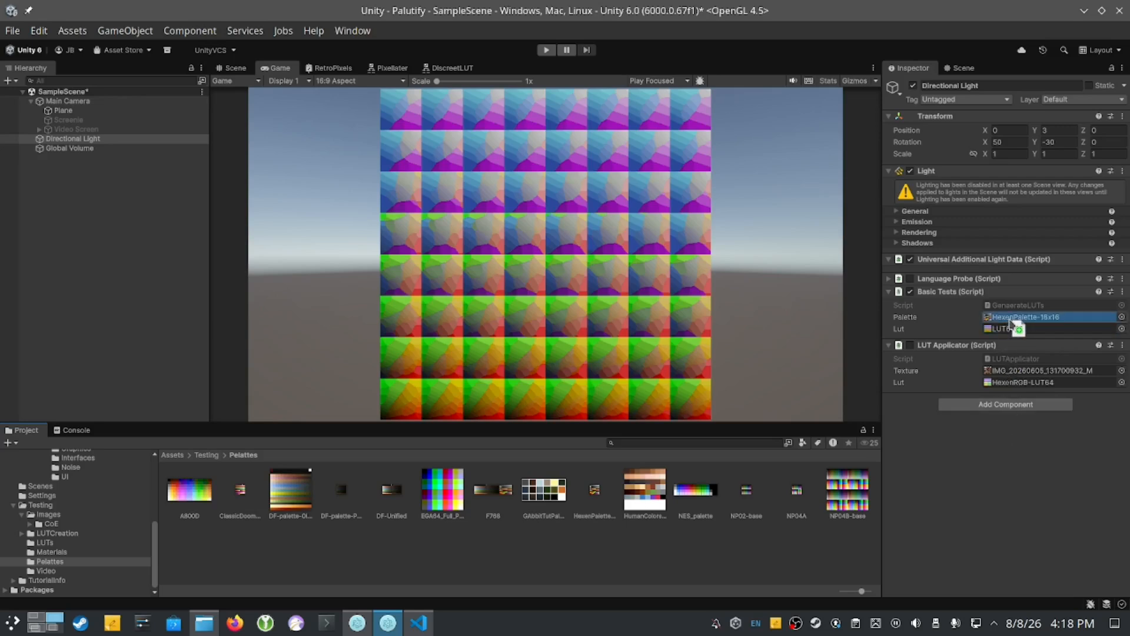
drag(1013, 323, 1013, 322)
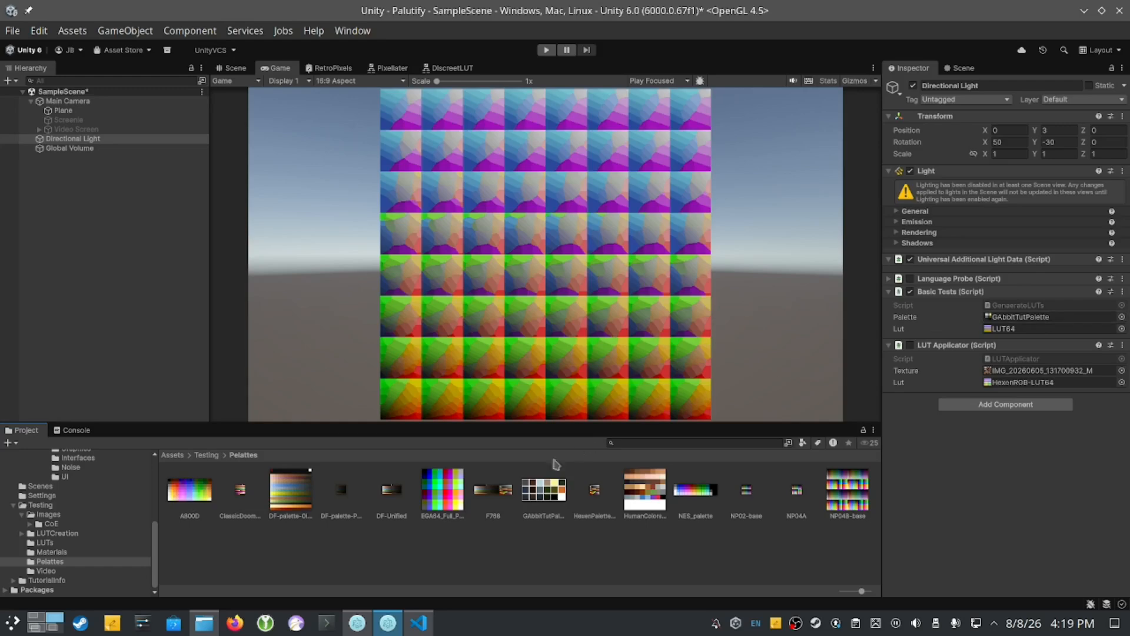
- Play the scene to generate the LUT from the palette, stop it, and inspect the GAbbitTutPalette texture
click(546, 51)
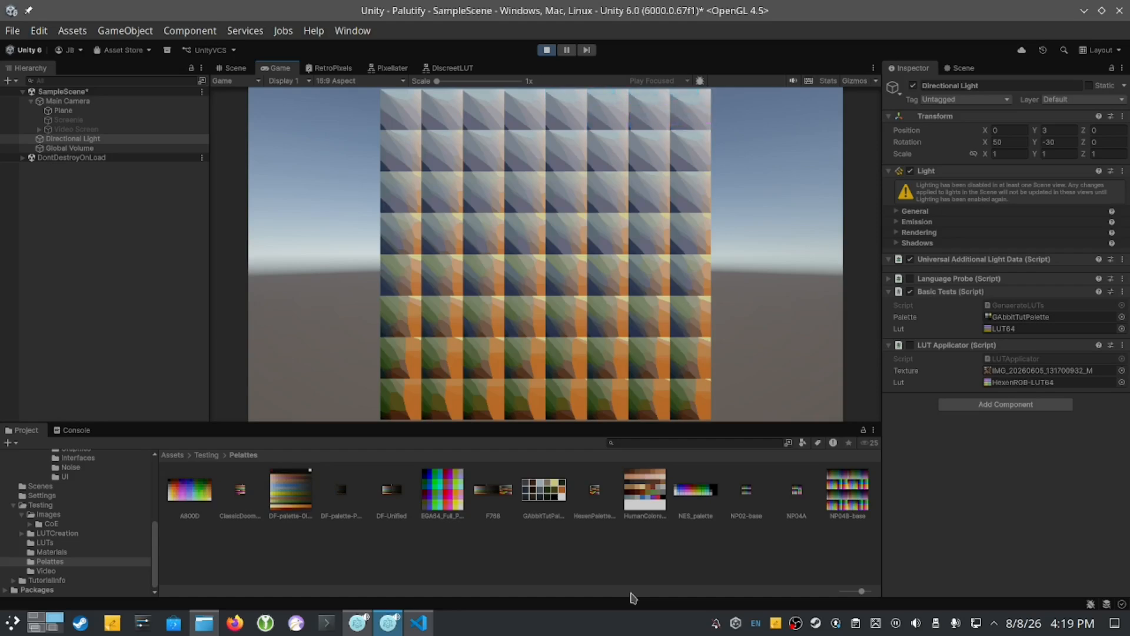
click(546, 49)
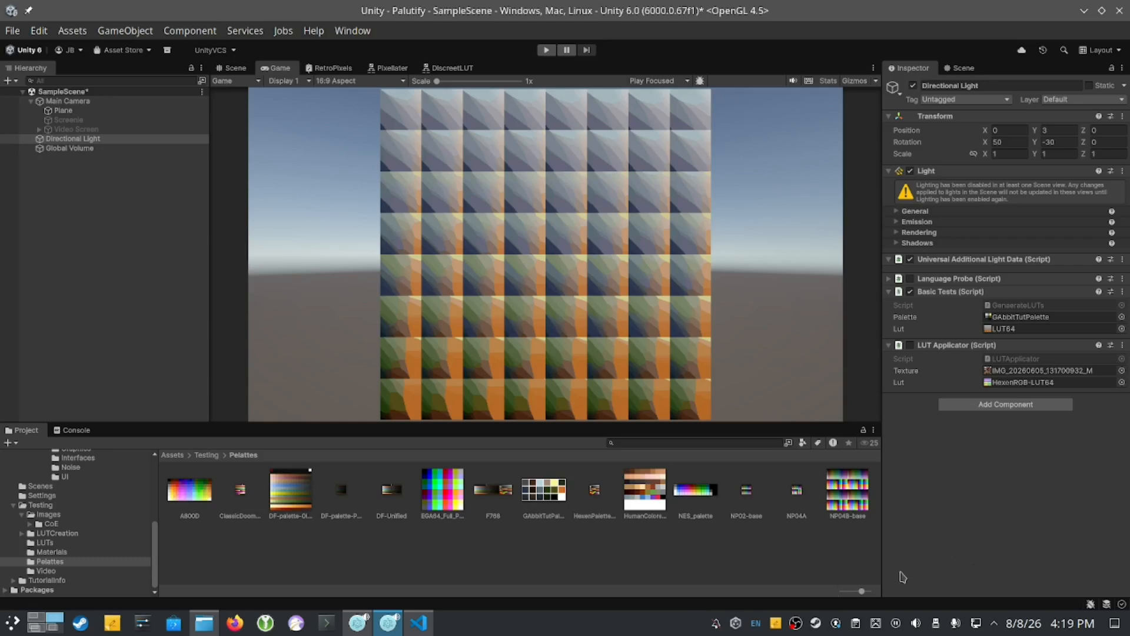
click(544, 492)
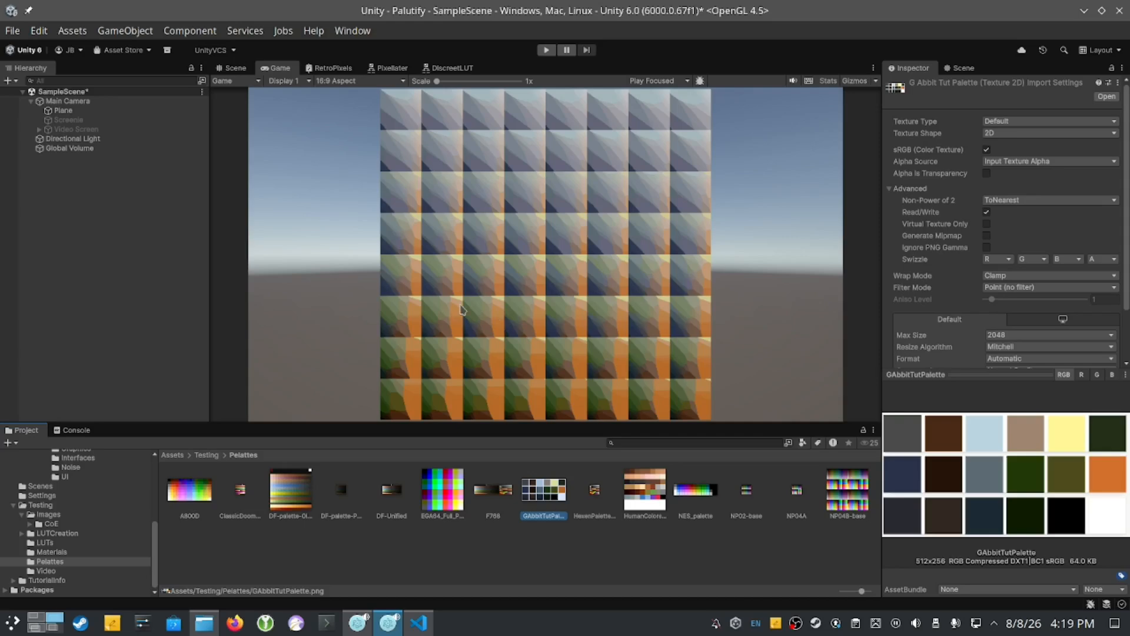
- Set the dog photo from the Images folder as the base map of the Control material
click(51, 551)
click(189, 496)
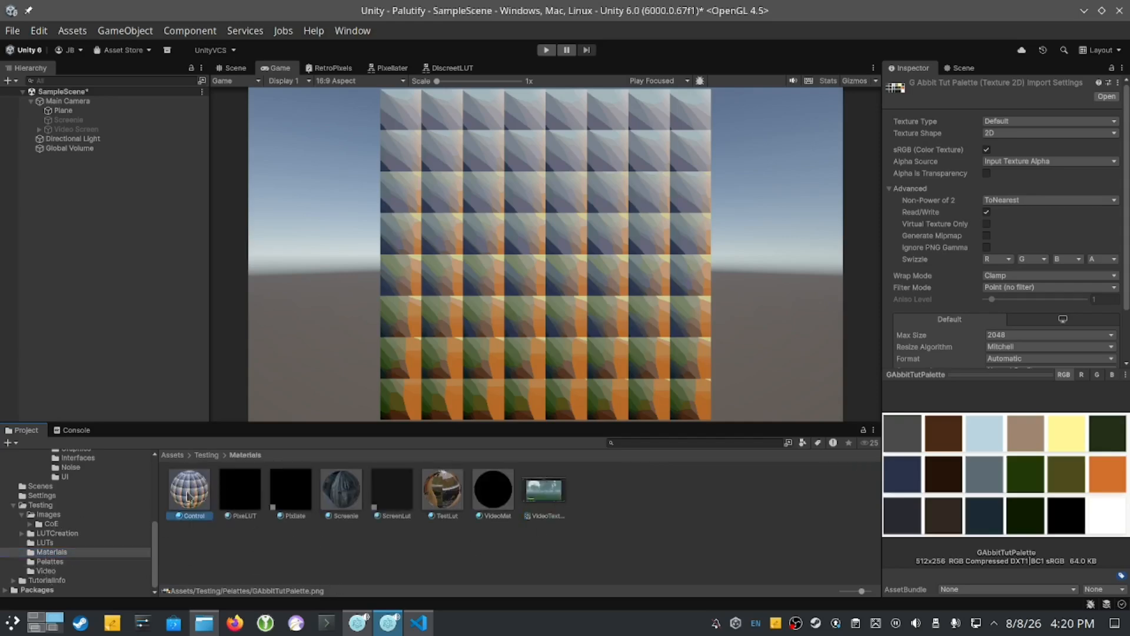
click(79, 514)
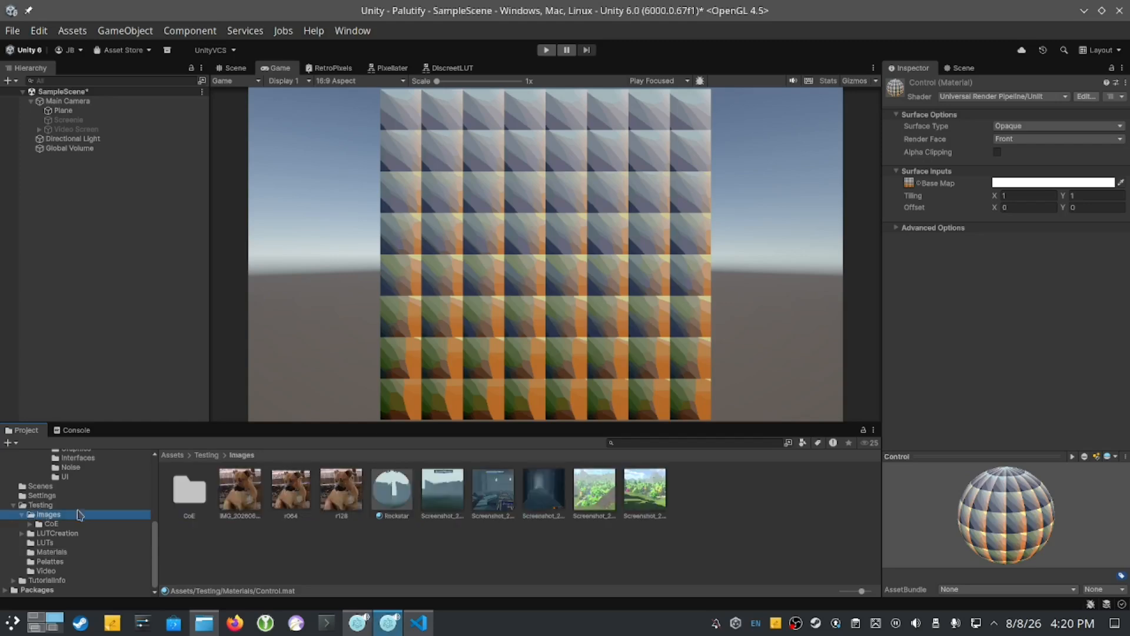
drag(244, 510, 910, 190)
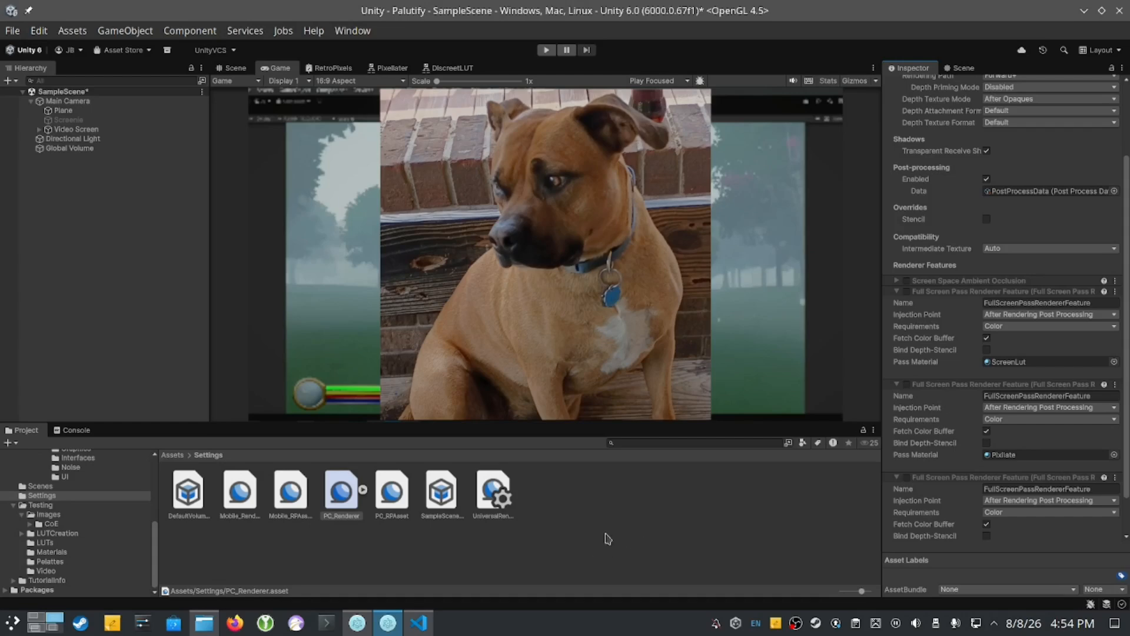
- Switch to Visual Studio Code and examine the ApplyLUT method and its summary comment in TextureDraw.cs
click(418, 623)
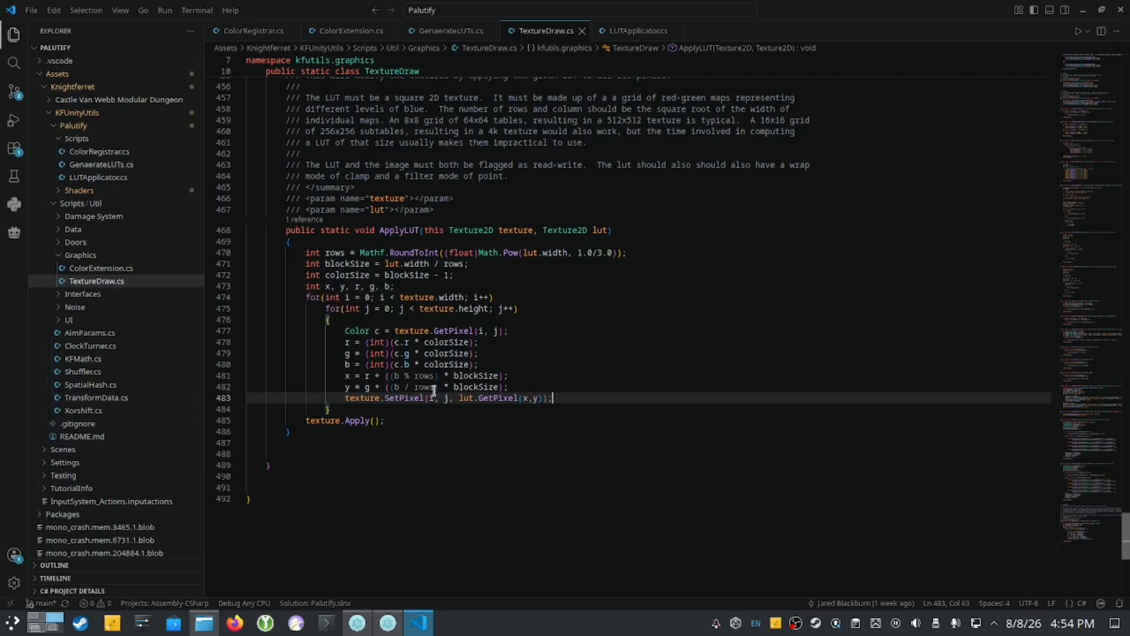
scroll(434, 391, up, 9)
scroll(434, 390, down, 9)
scroll(434, 390, up, 3)
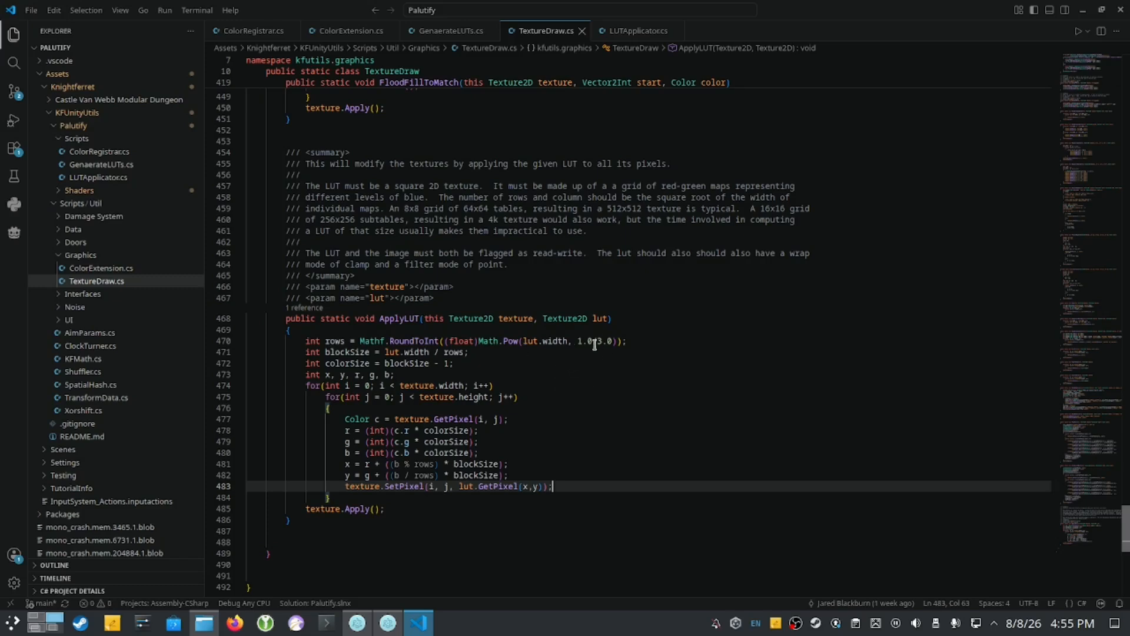
mouse_move(594, 343)
- Switch to Unity, open the DiscreetLUT sub graph, and examine how Color In feeds the Split node's channels
click(388, 623)
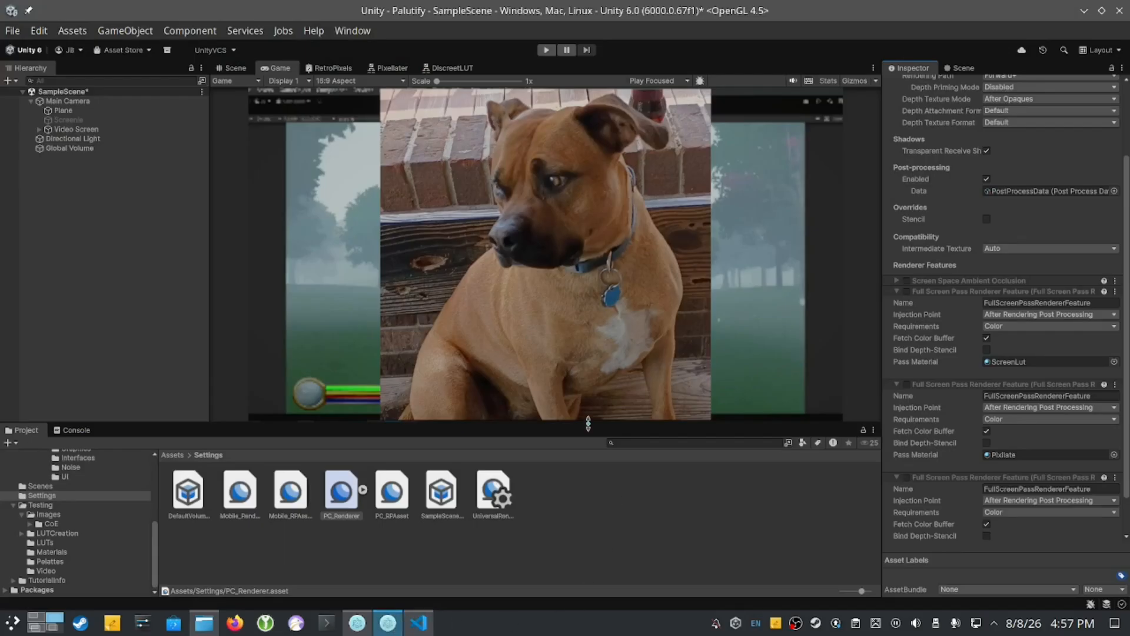
click(451, 67)
scroll(371, 378, up, 5)
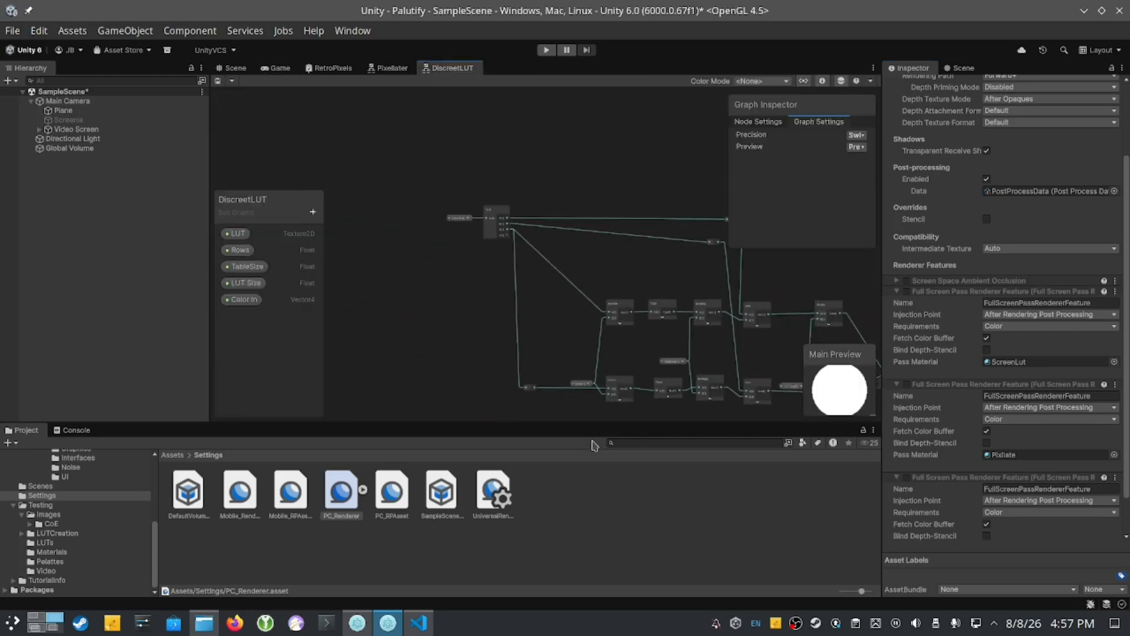
scroll(549, 235, down, 5)
scroll(384, 318, up, 6)
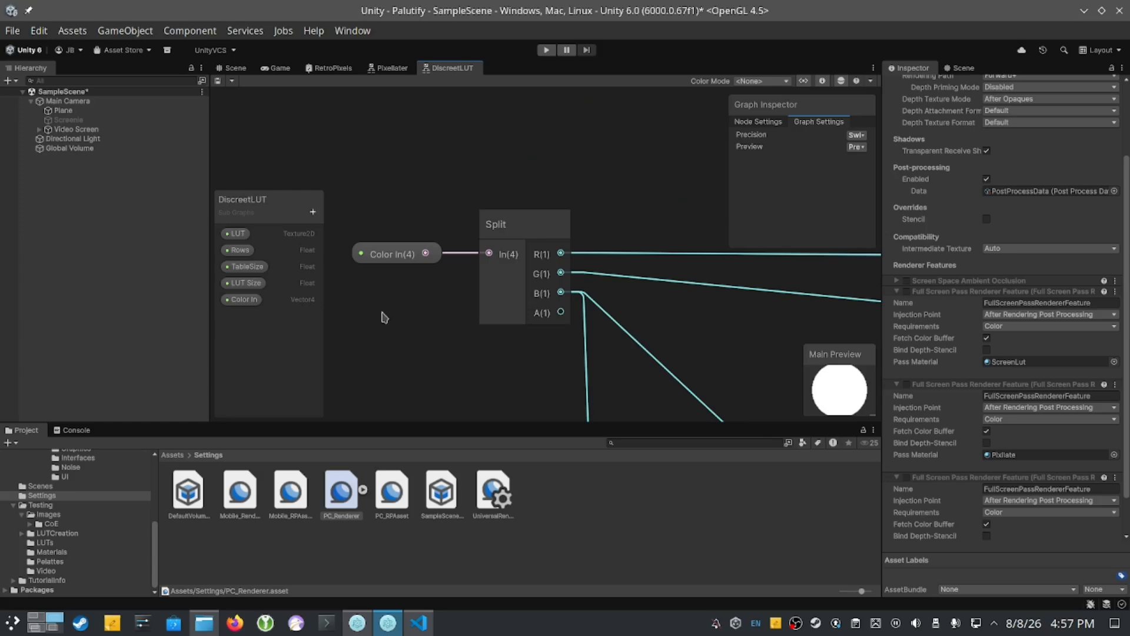
scroll(656, 316, down, 3)
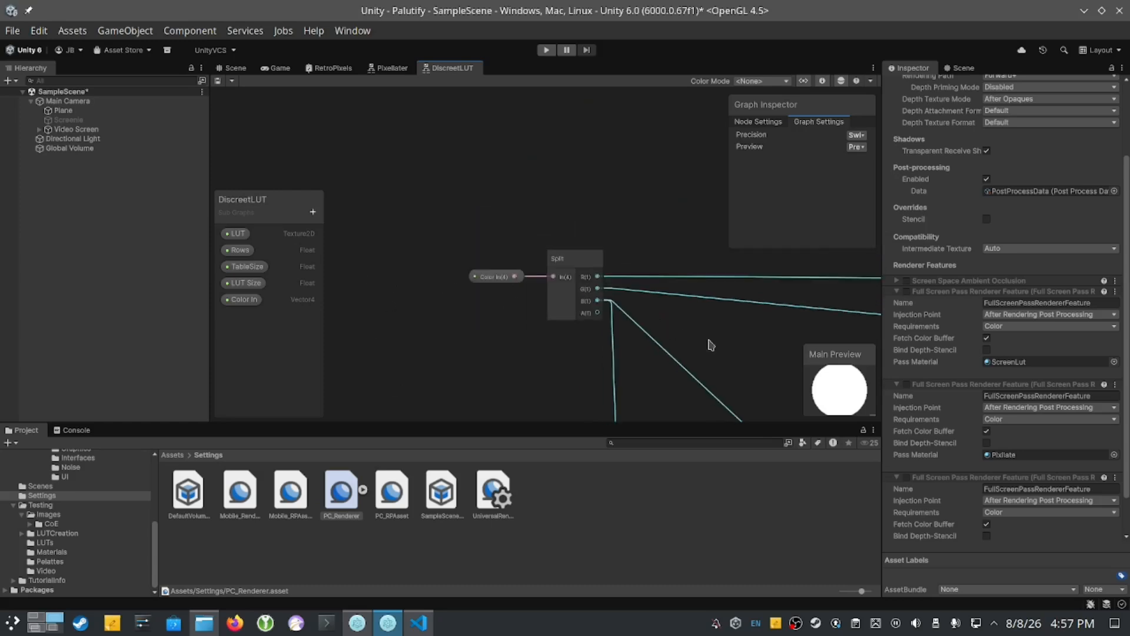
middle_drag(711, 341, 445, 328)
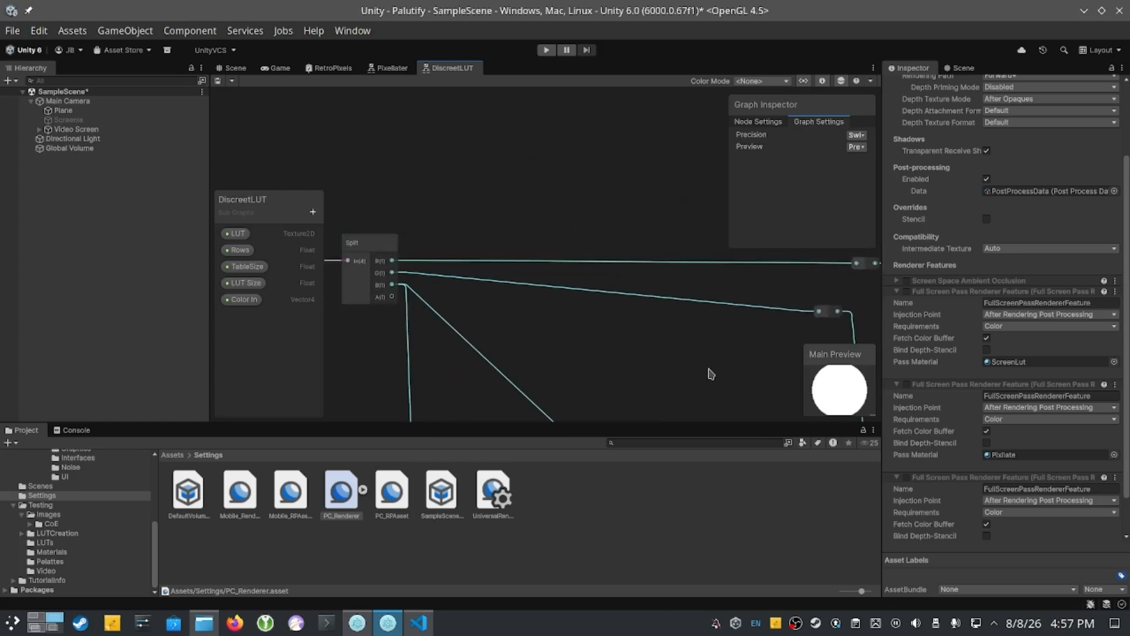
middle_drag(712, 374, 650, 346)
- Trace the Split node's blue output in the DiscreetLUT graph to the Modulo and Divide nodes
middle_drag(556, 353, 618, 295)
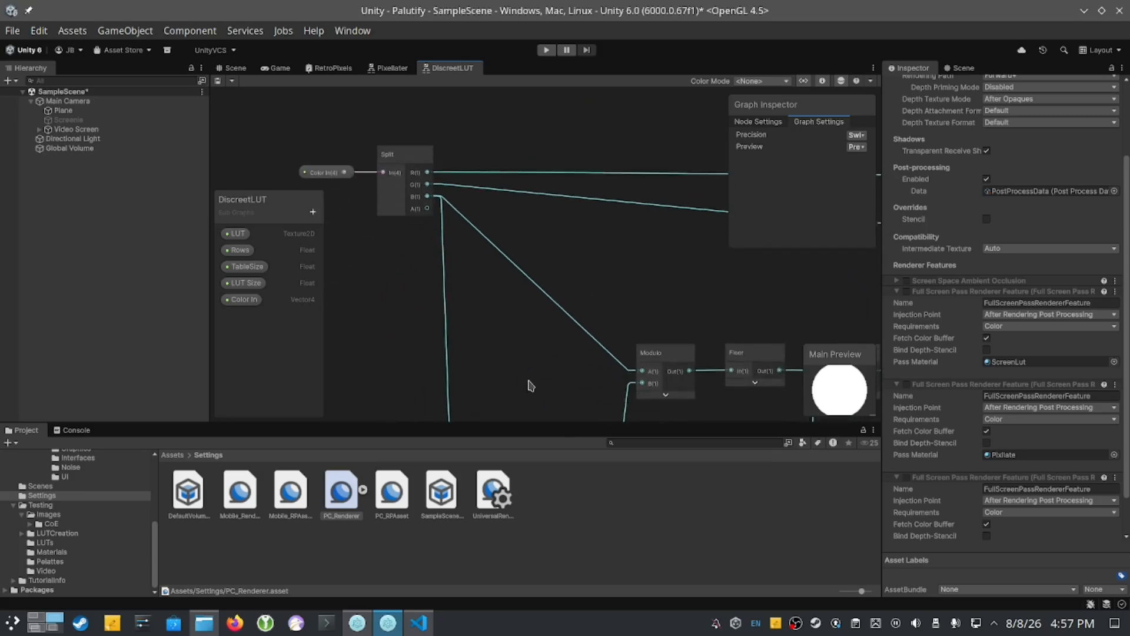
middle_drag(530, 383, 499, 374)
scroll(611, 318, down, 3)
middle_drag(635, 344, 546, 166)
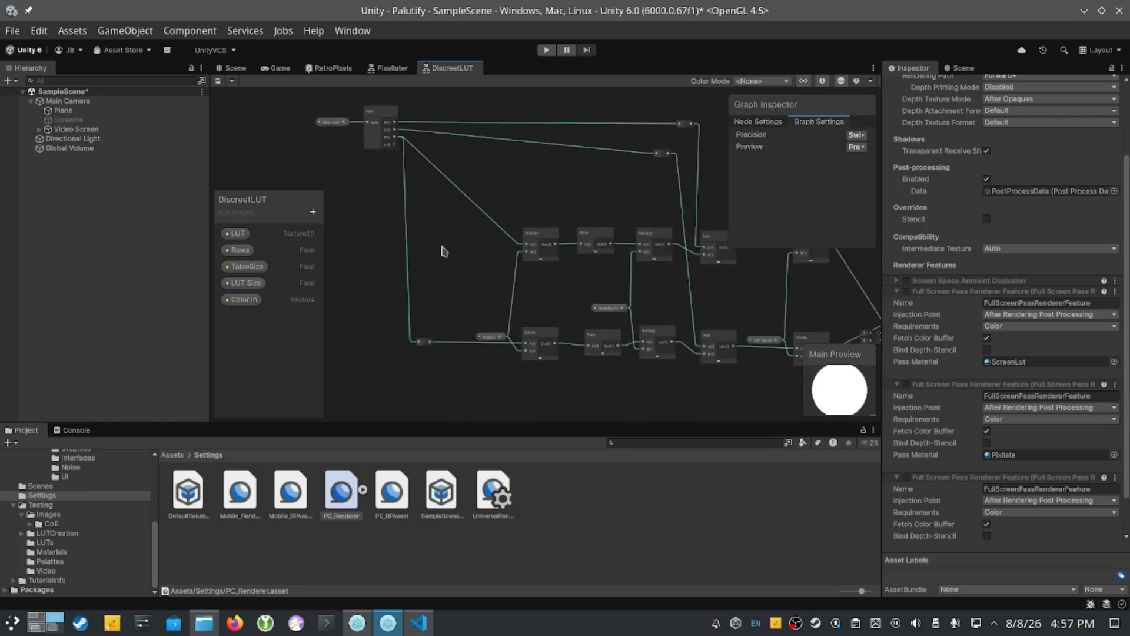
scroll(434, 222, up, 5)
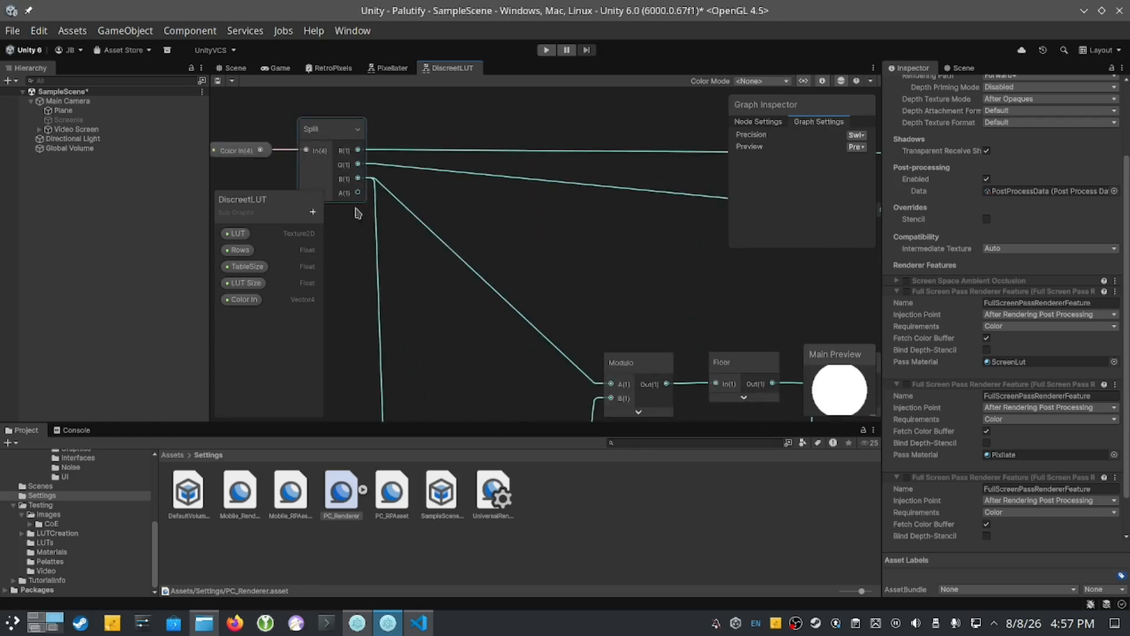
scroll(476, 393, down, 5)
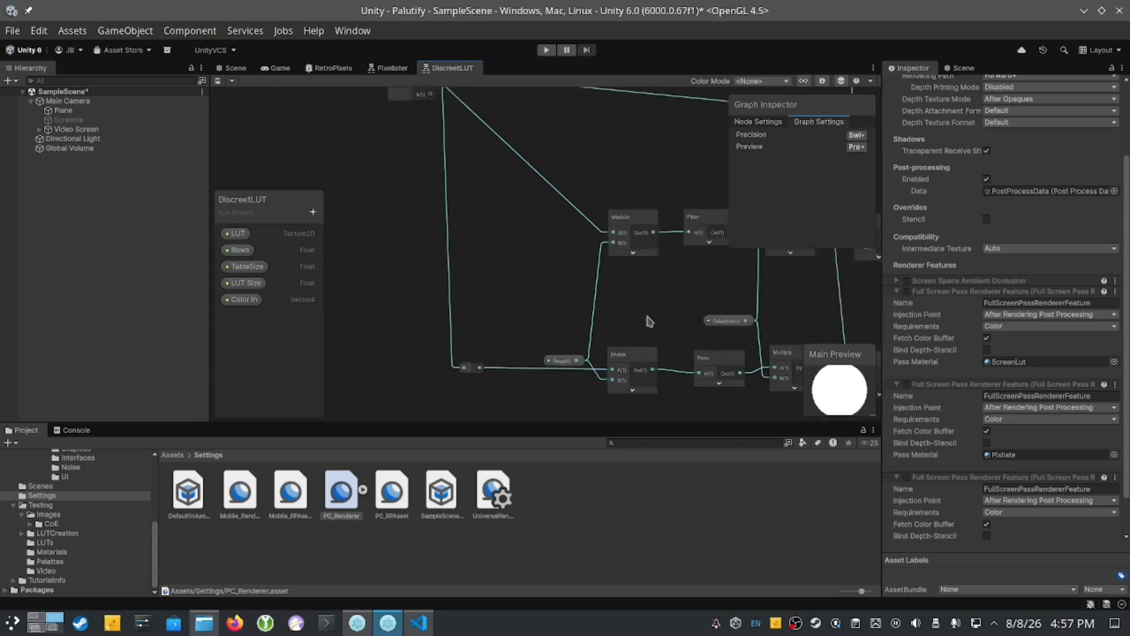
middle_drag(633, 296, 553, 402)
middle_drag(475, 303, 543, 188)
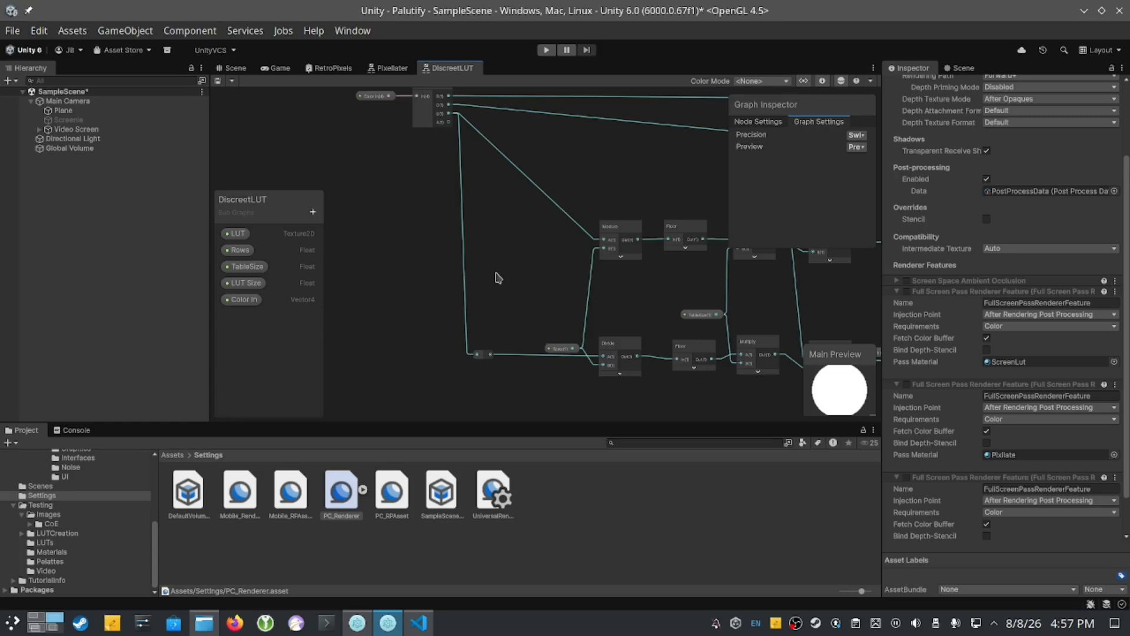
- Examine how Rows and TableSize feed the Modulo, Divide, Floor and Multiply nodes in the DiscreetLUT graph
middle_drag(564, 400, 449, 348)
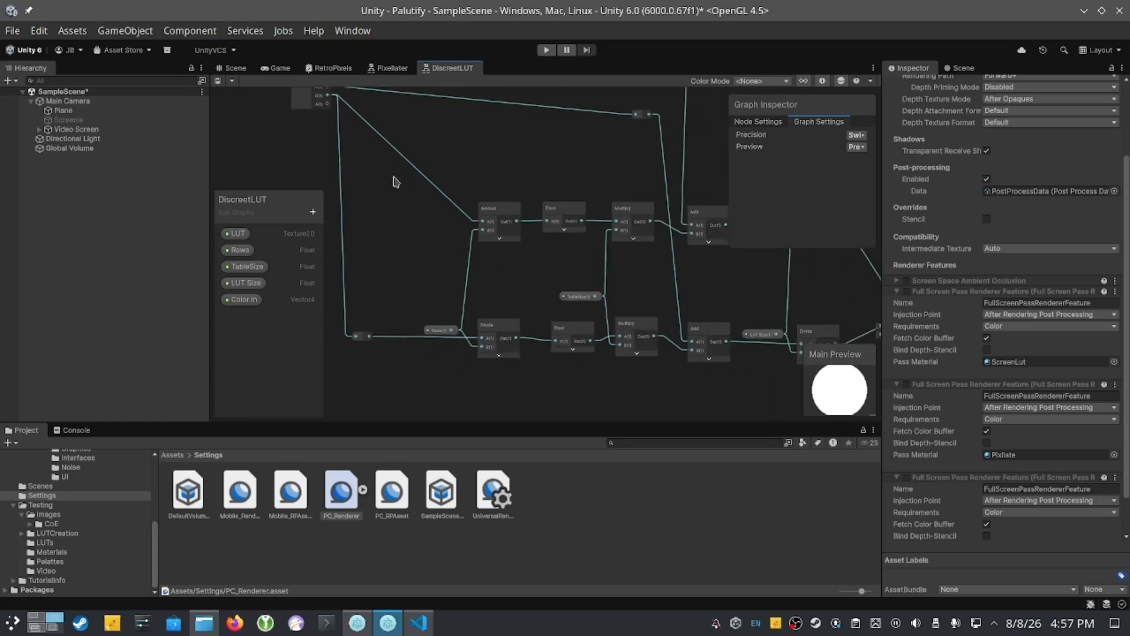
middle_drag(394, 176, 474, 310)
scroll(474, 310, up, 5)
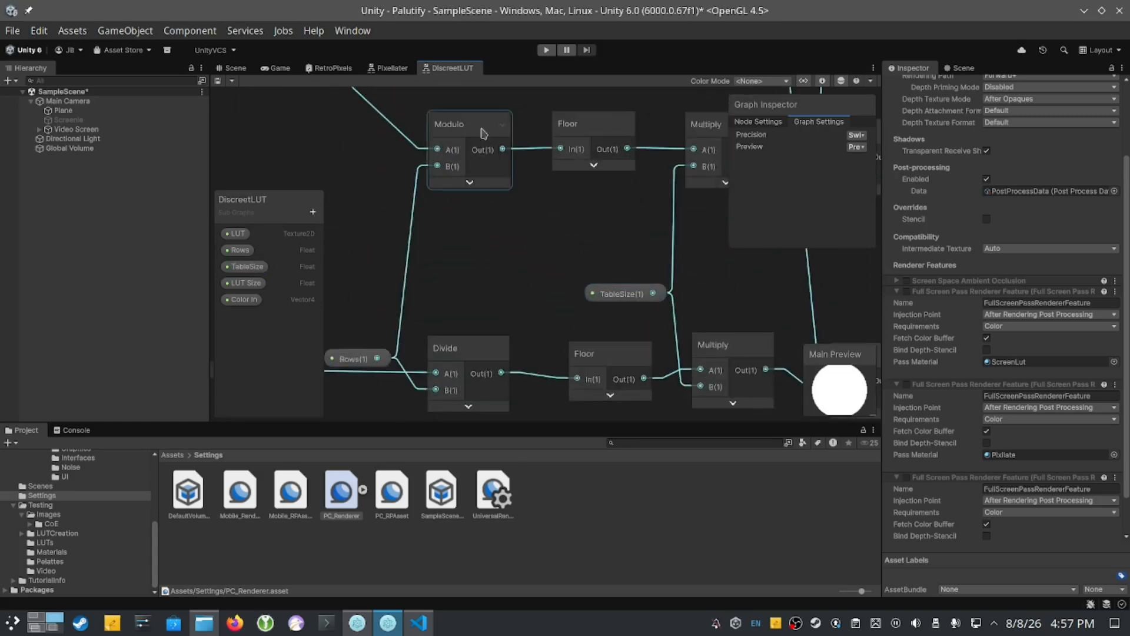
scroll(556, 209, down, 5)
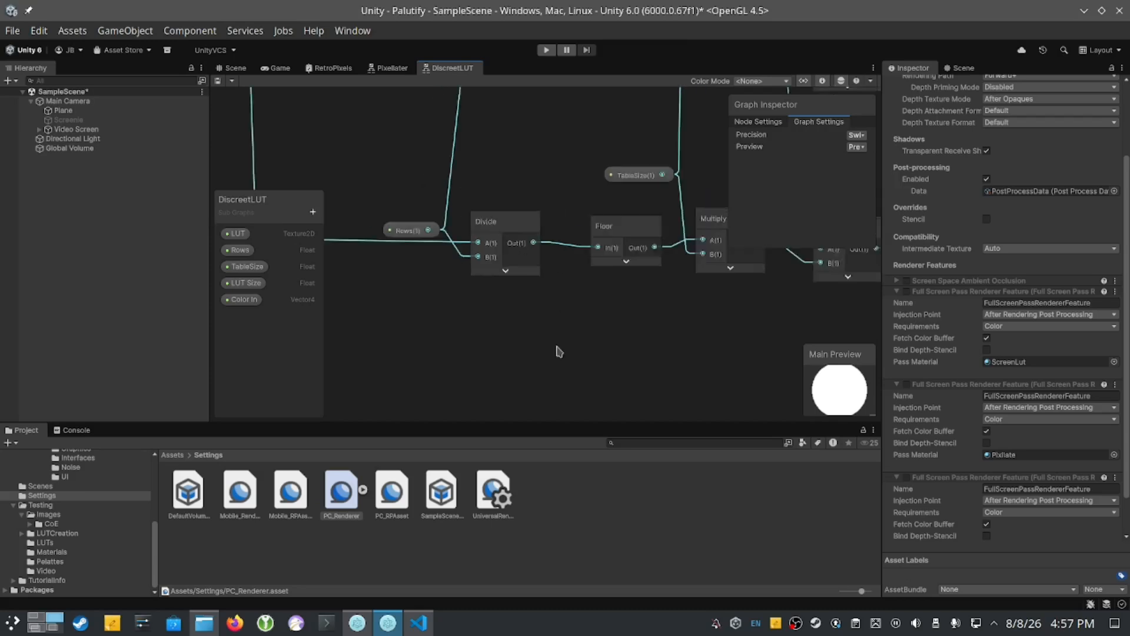
scroll(446, 303, up, 2)
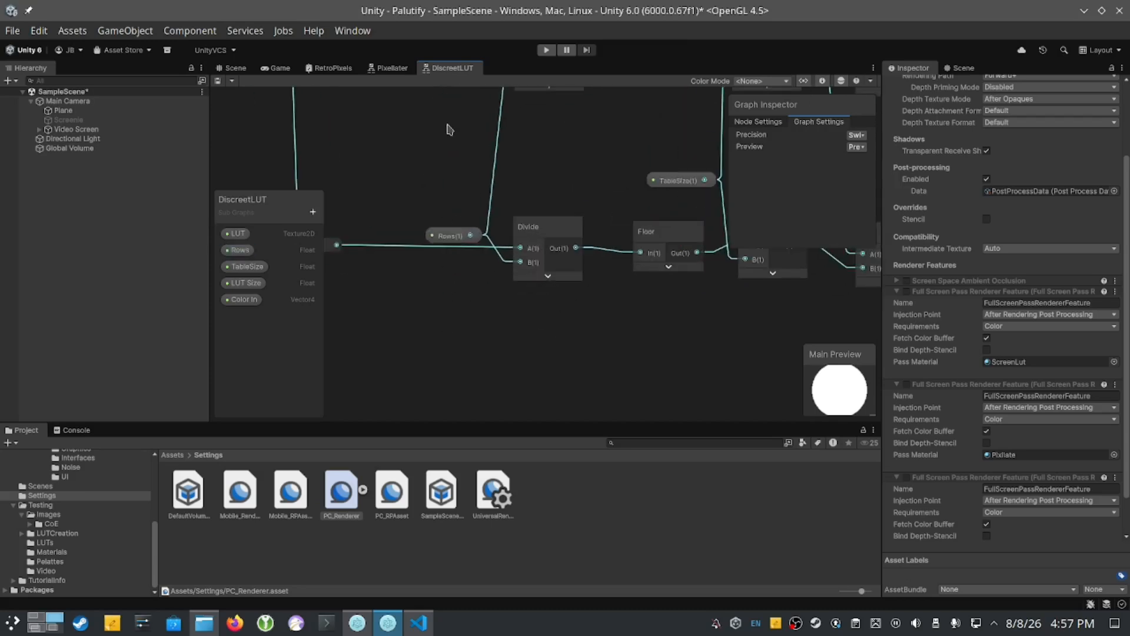
- Examine how TableSize feeds the two Multiply nodes and how their outputs reach the Add nodes in the DiscreetLUT graph
middle_drag(451, 129, 446, 247)
middle_drag(619, 258, 517, 257)
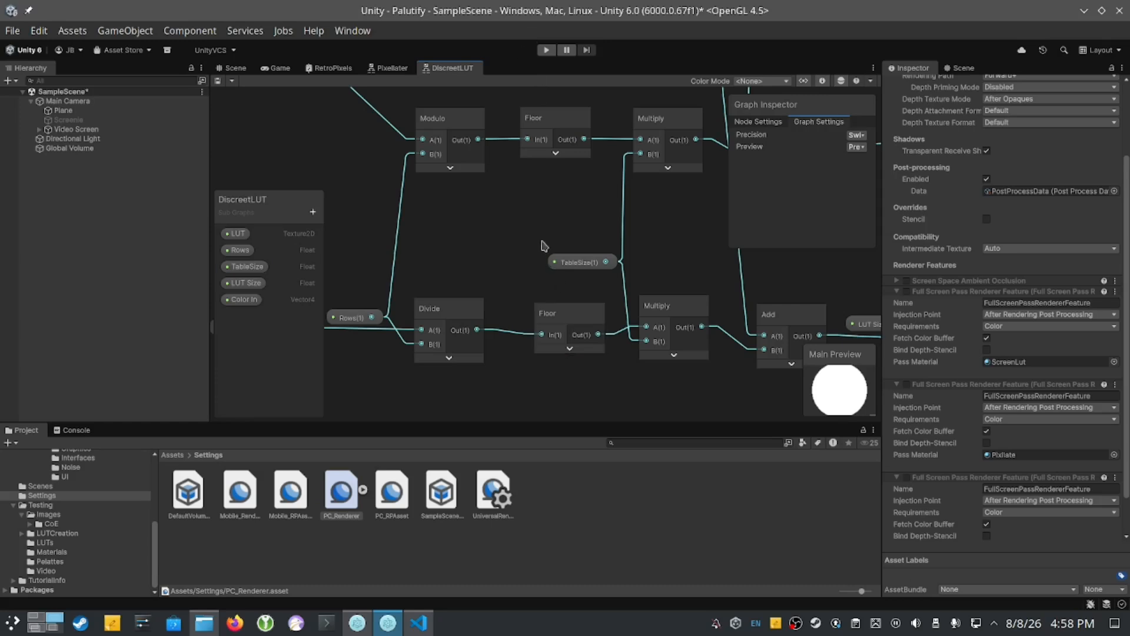
middle_drag(597, 408, 430, 419)
scroll(430, 419, down, 1)
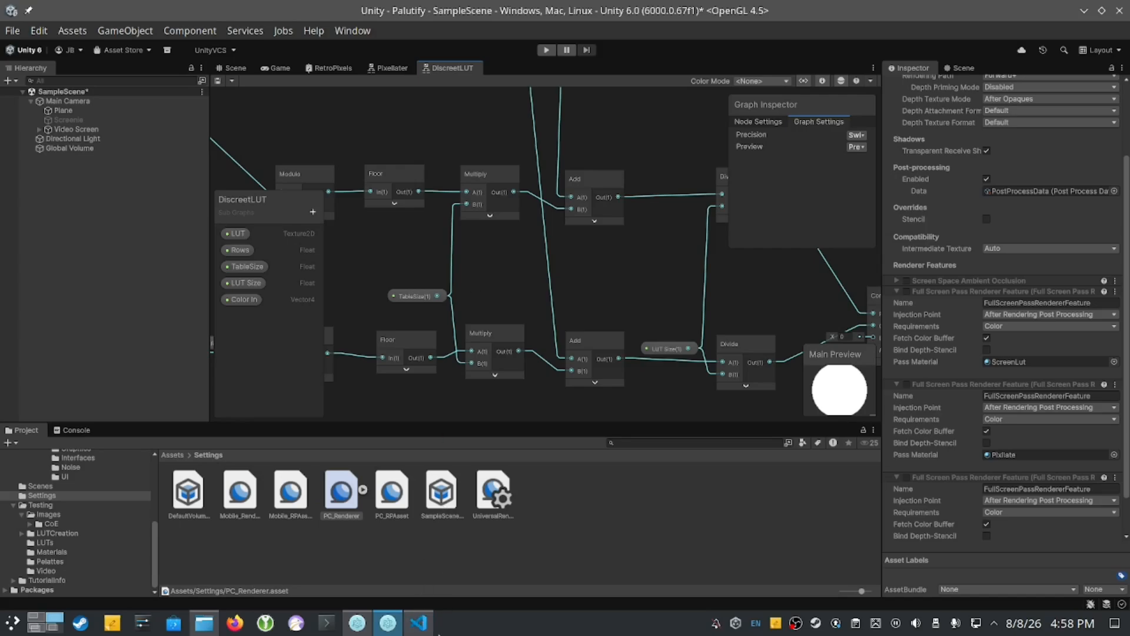
- Switch to Visual Studio Code and examine the x and y calculations using rows and blockSize in the ApplyLUT method
click(418, 623)
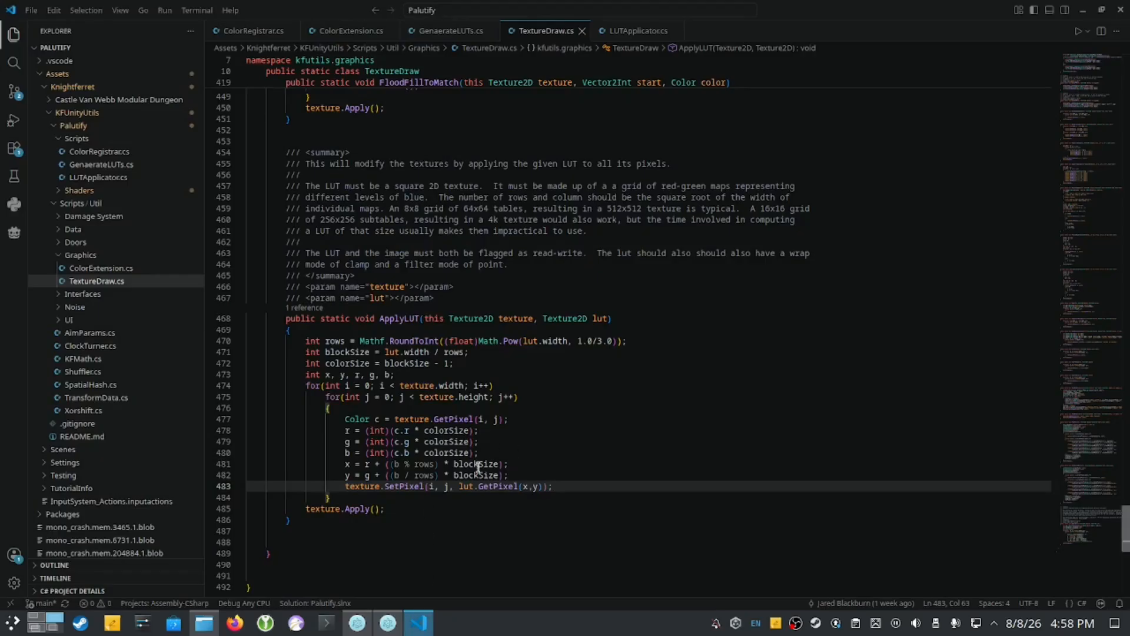
drag(454, 474, 488, 465)
drag(401, 466, 413, 467)
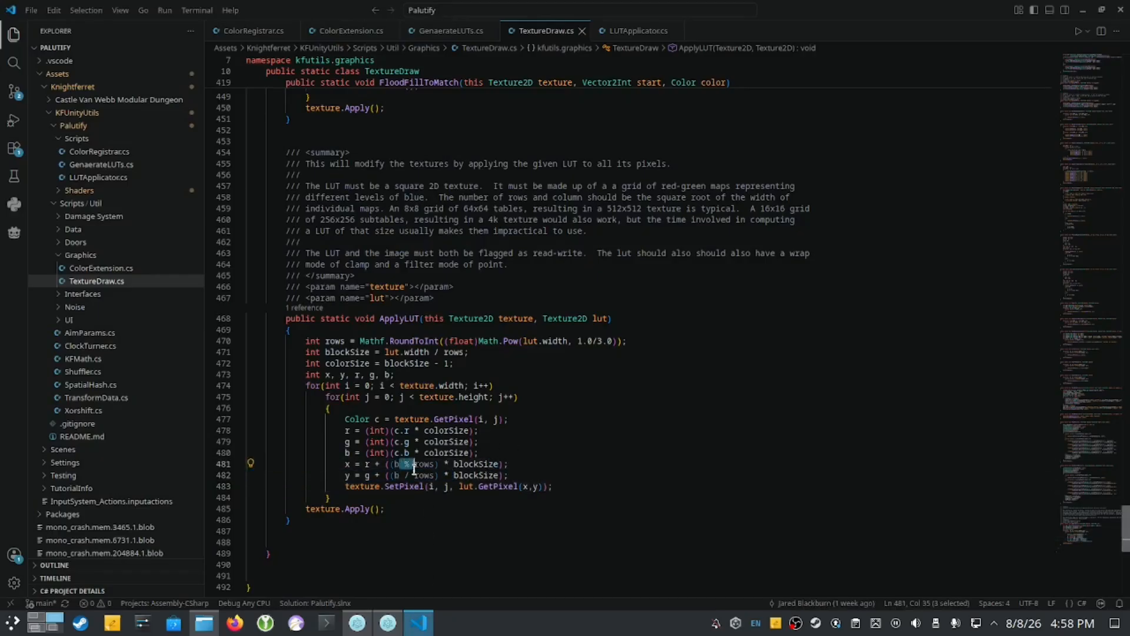
click(468, 466)
- Switch to Unity and trace the inputs of the DiscreetLUT graph's Add nodes through to the Divide nodes fed by LUT Size
click(358, 623)
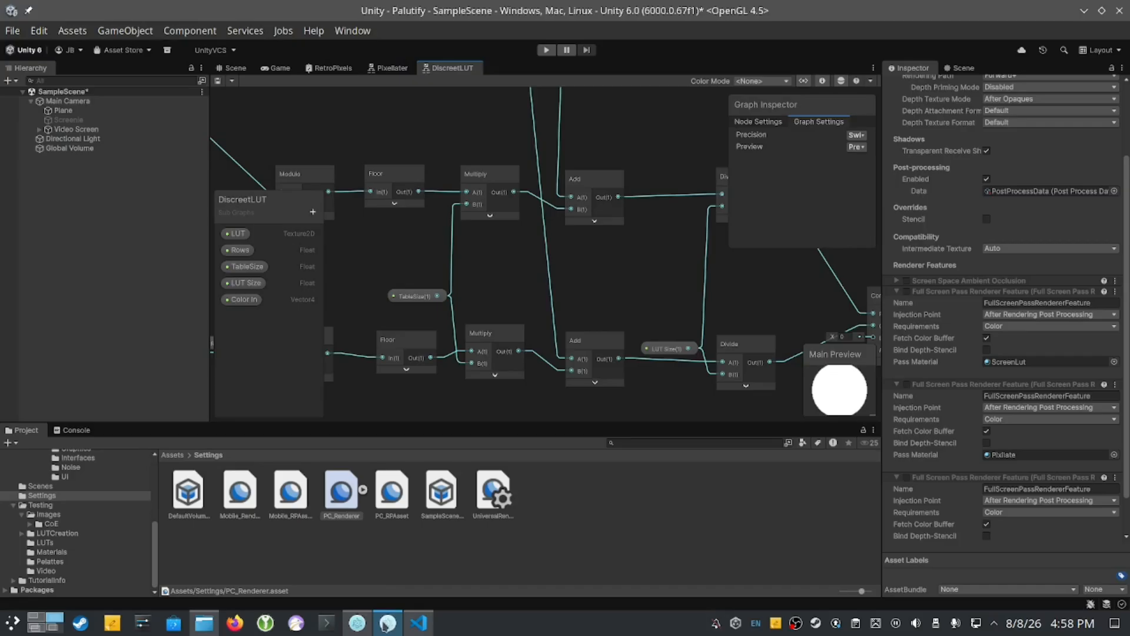
middle_drag(565, 295, 575, 329)
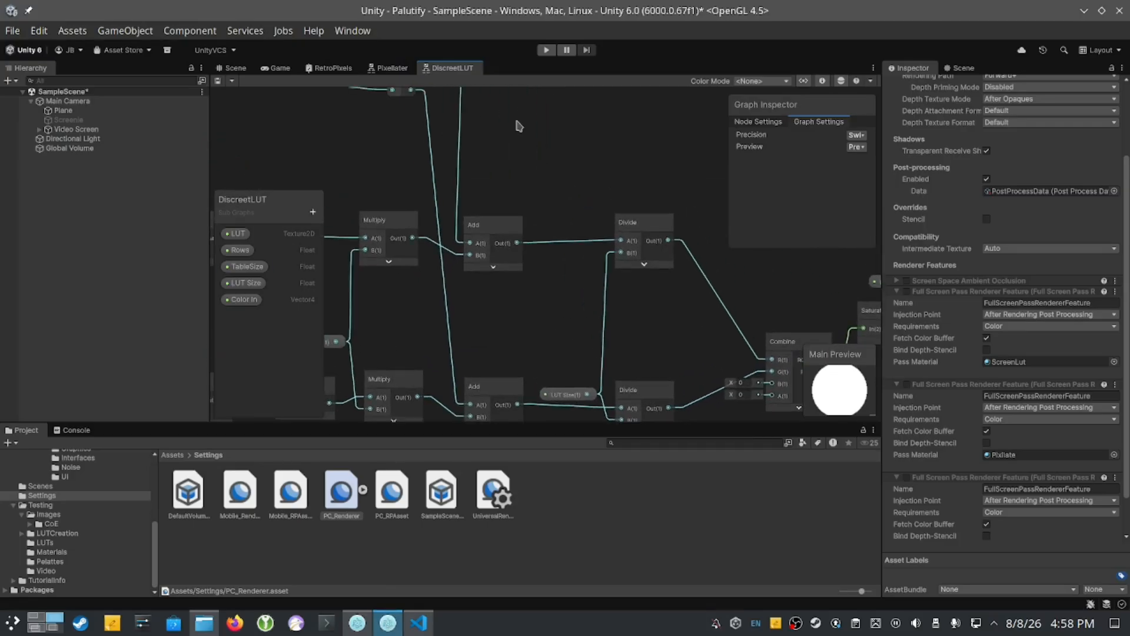
middle_drag(519, 136, 683, 315)
middle_drag(347, 328, 350, 248)
middle_drag(628, 242, 567, 90)
middle_drag(568, 188, 361, 274)
scroll(587, 259, up, 1)
middle_drag(462, 321, 660, 386)
middle_drag(581, 400, 472, 219)
middle_drag(633, 242, 565, 287)
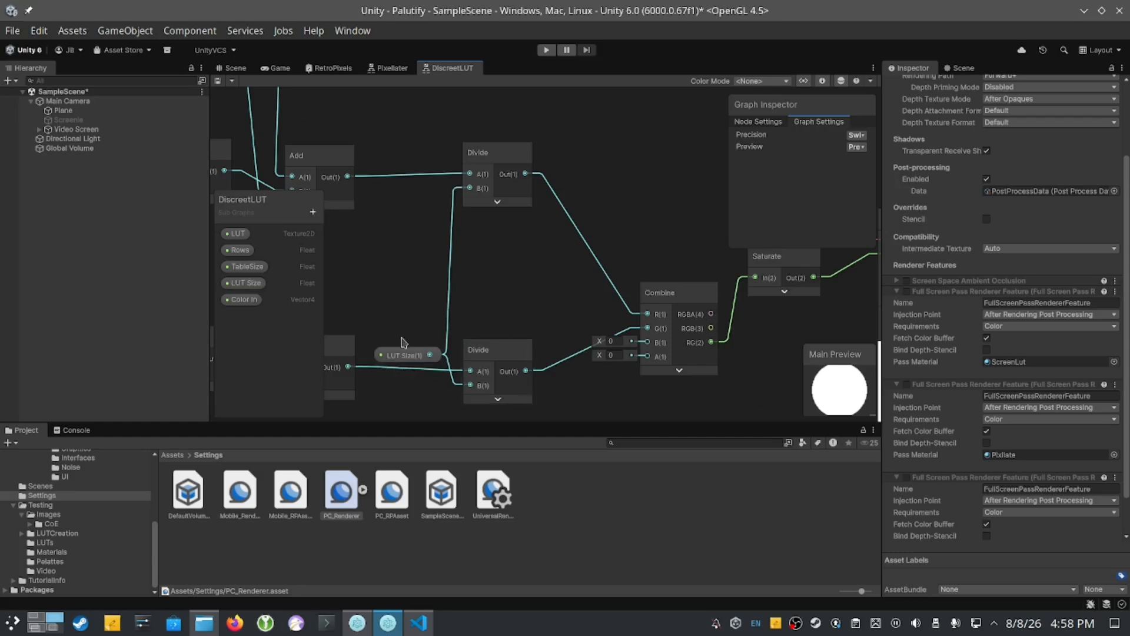
- Follow the divided values through the Combine, Saturate and Sample Texture 2D nodes to the DiscreetLUT graph's Output
middle_drag(781, 356, 603, 347)
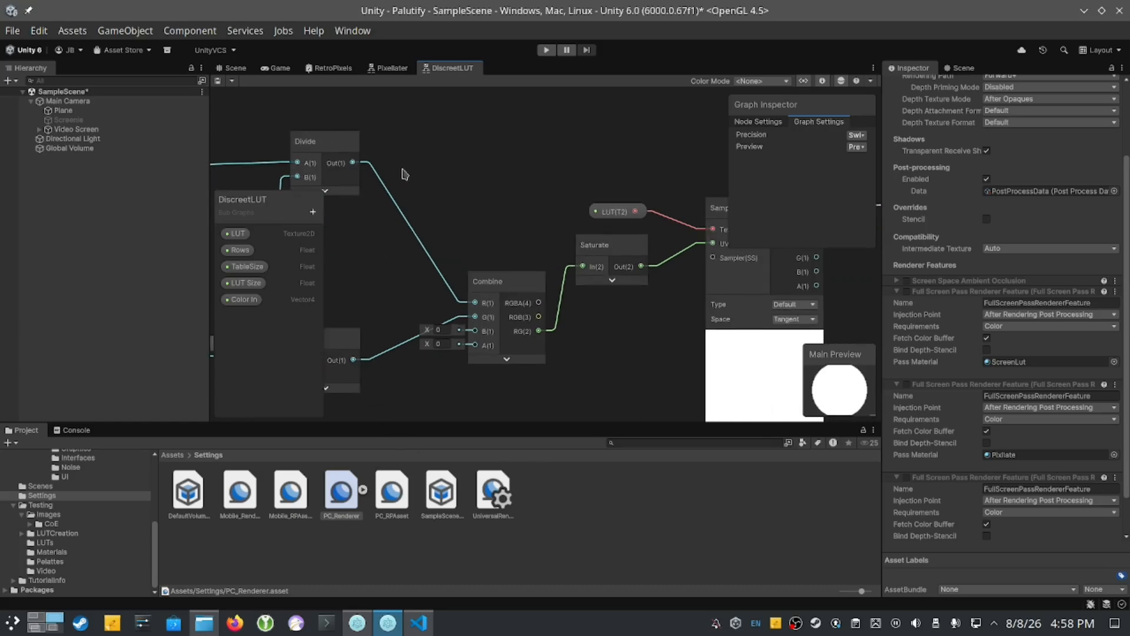
middle_drag(590, 391, 601, 357)
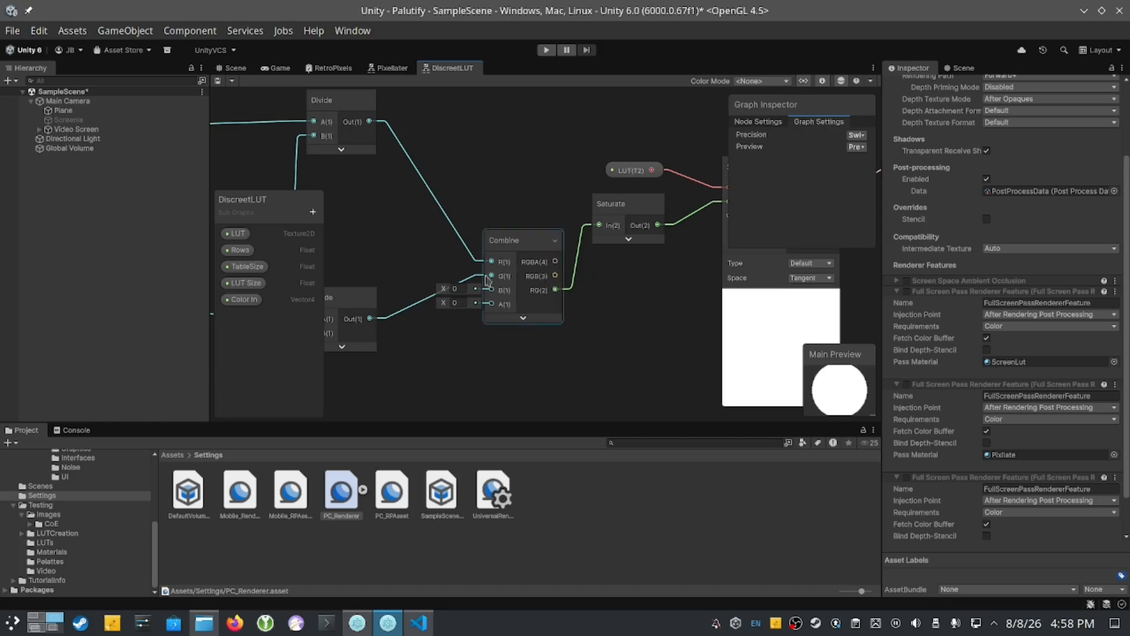
middle_drag(650, 300, 517, 399)
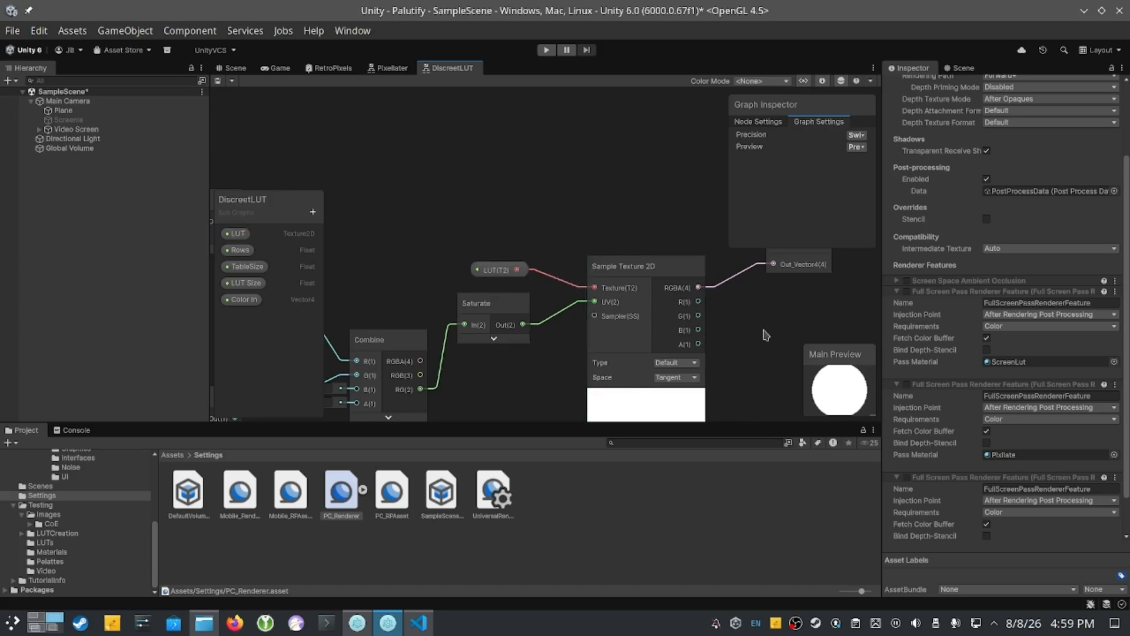
middle_drag(732, 268, 550, 285)
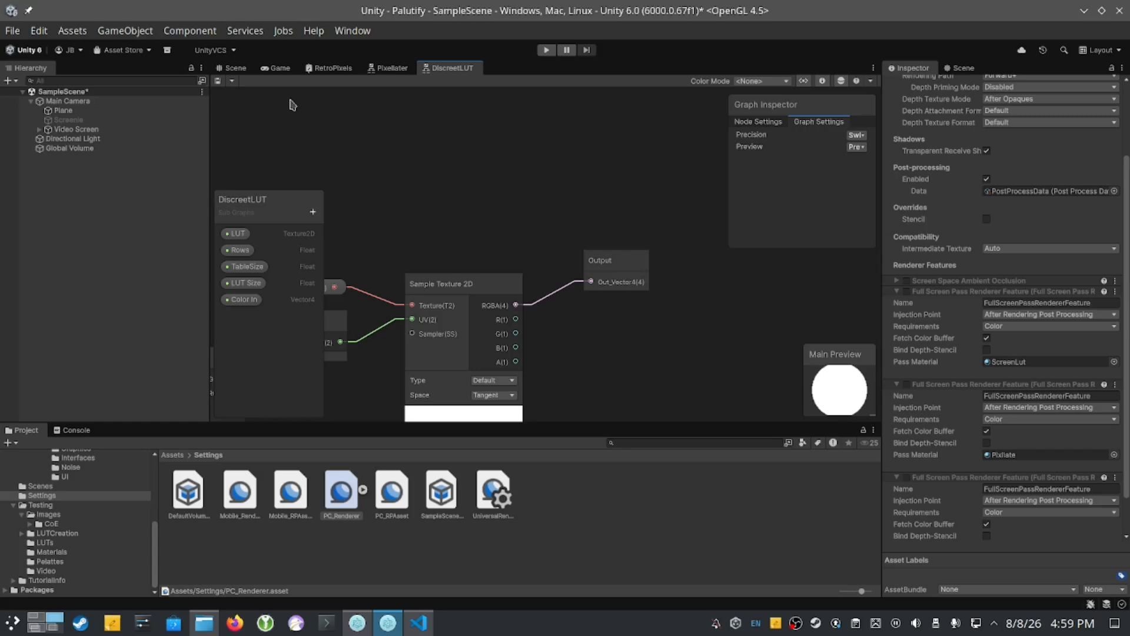
- Open the RetroPixels graph and examine the chain from Screen Position through Pixellater, URP Sample Buffer and Multiply to Discreet LUT
click(323, 68)
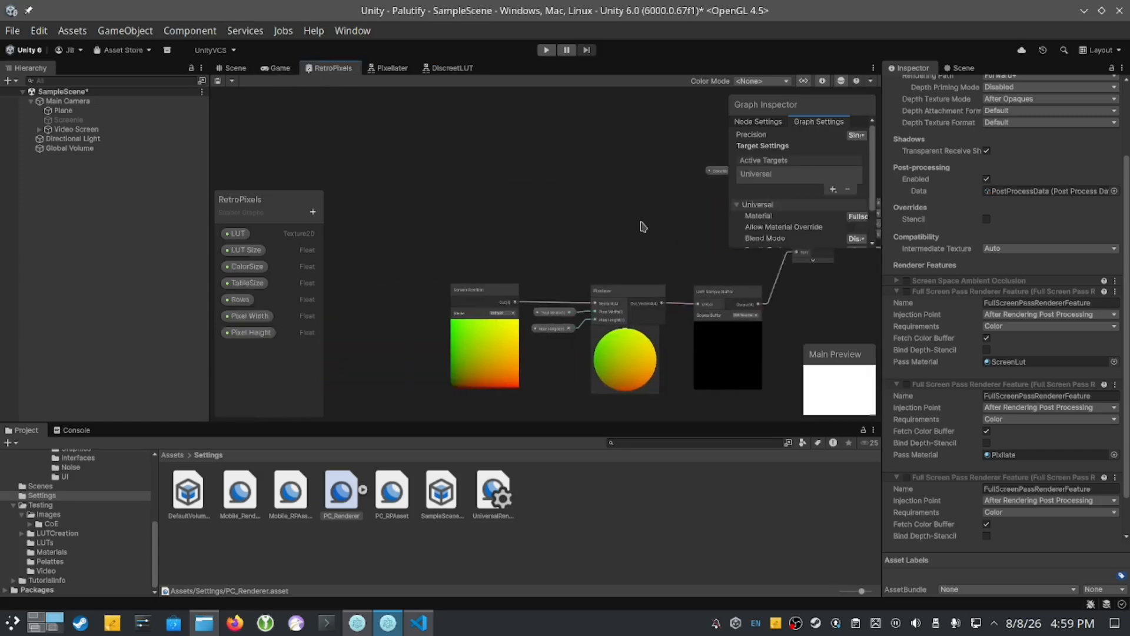
scroll(506, 372, up, 5)
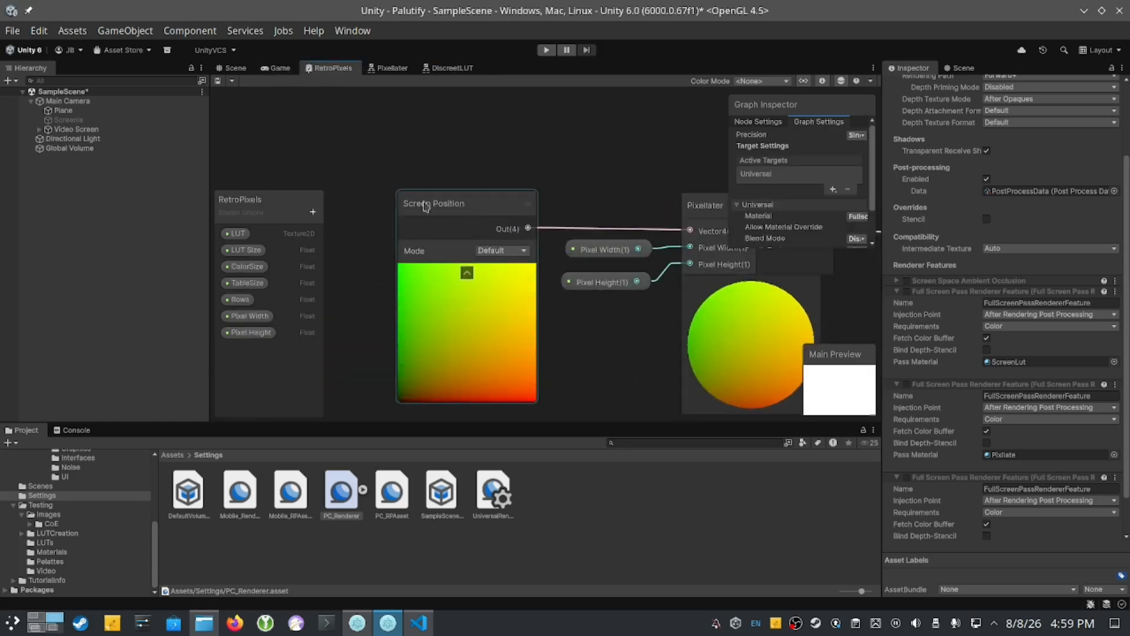
middle_drag(607, 161, 329, 169)
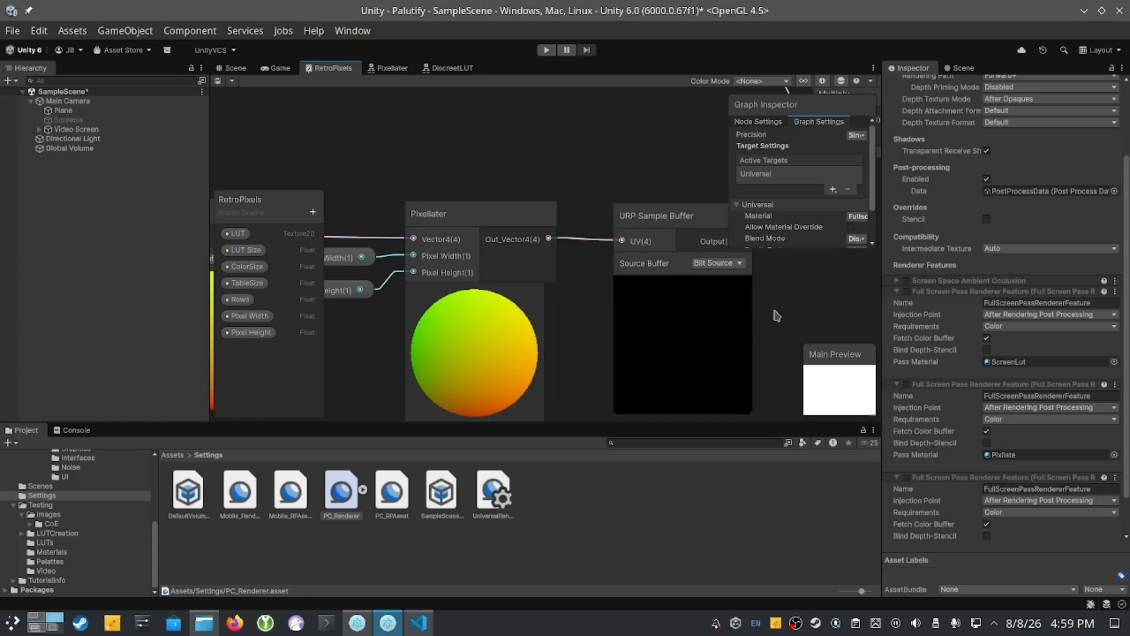
middle_drag(809, 307, 548, 371)
middle_drag(663, 251, 626, 352)
scroll(529, 342, down, 2)
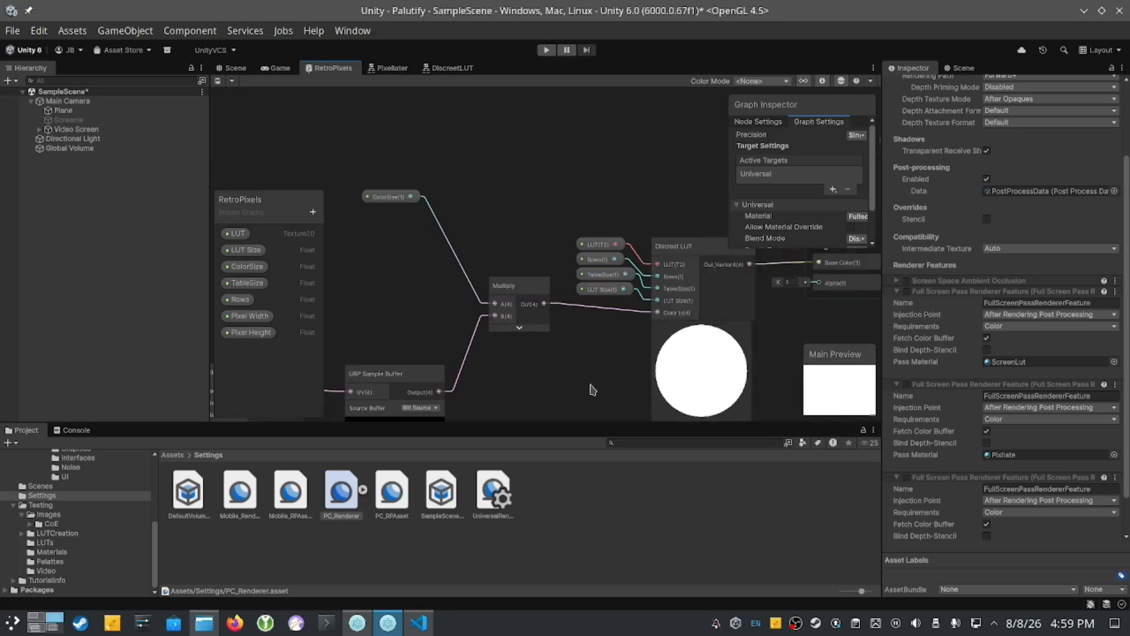
middle_drag(592, 390, 442, 349)
scroll(478, 257, up, 3)
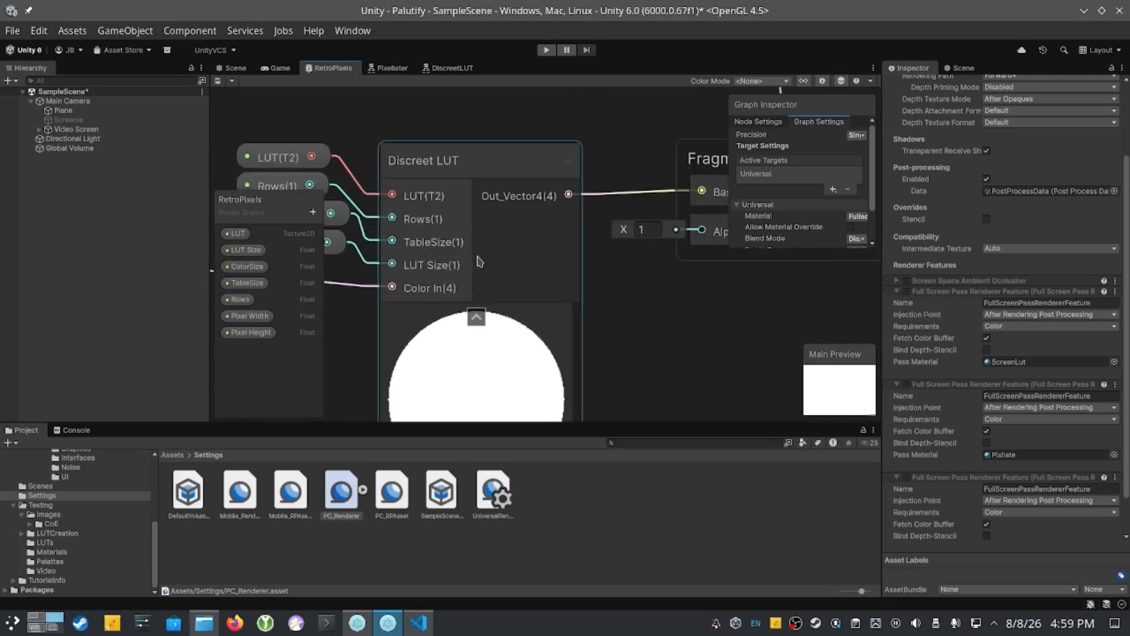
middle_drag(616, 350, 709, 317)
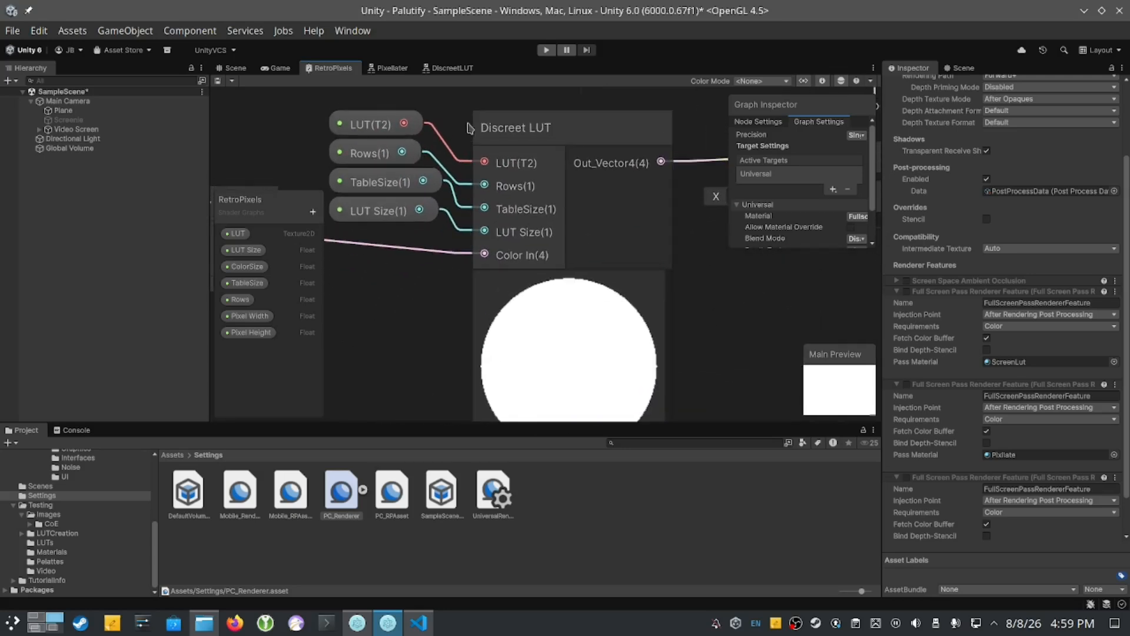
- Review the Pixellater sub graph and the DiscreetLUT sub graph's Sample Texture 2D and Output nodes
click(449, 68)
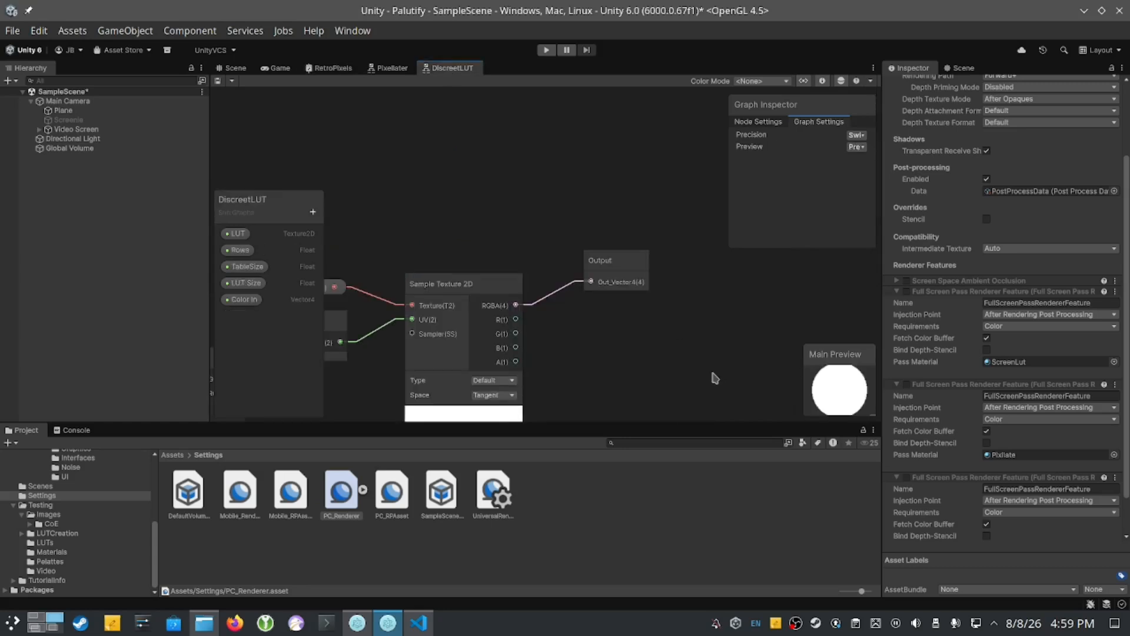
click(388, 69)
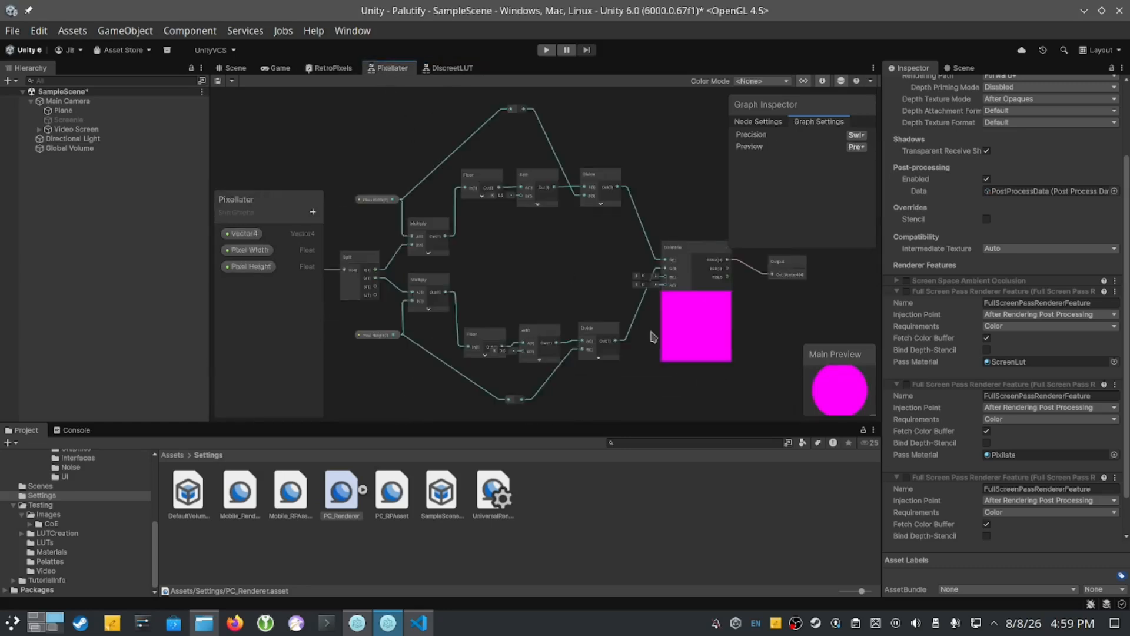
click(449, 68)
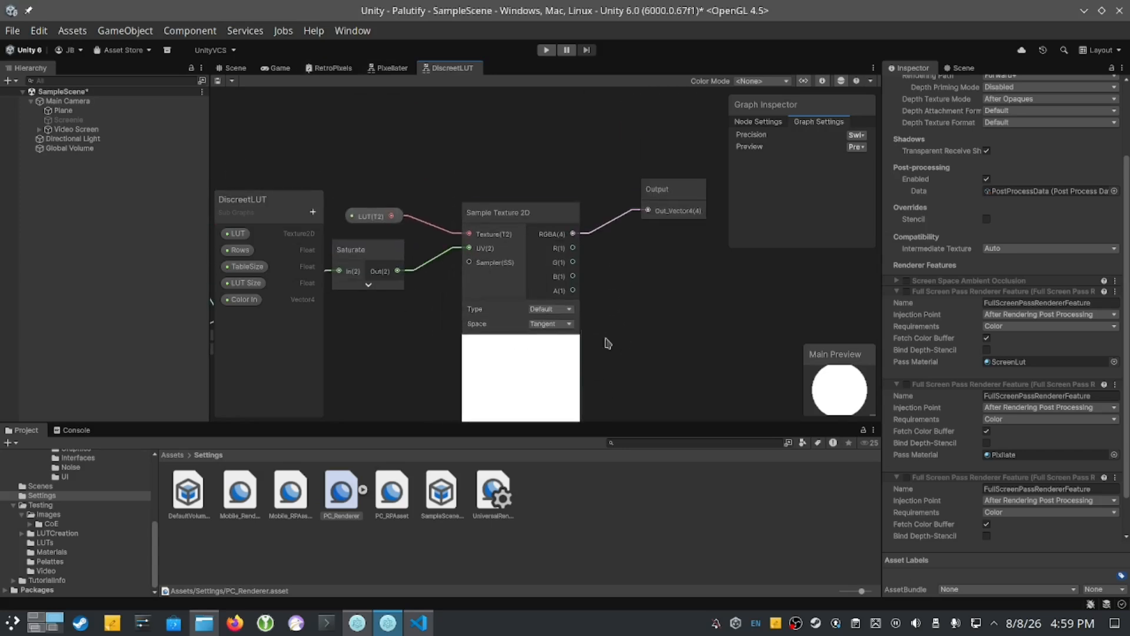
scroll(438, 310, up, 3)
scroll(438, 310, down, 2)
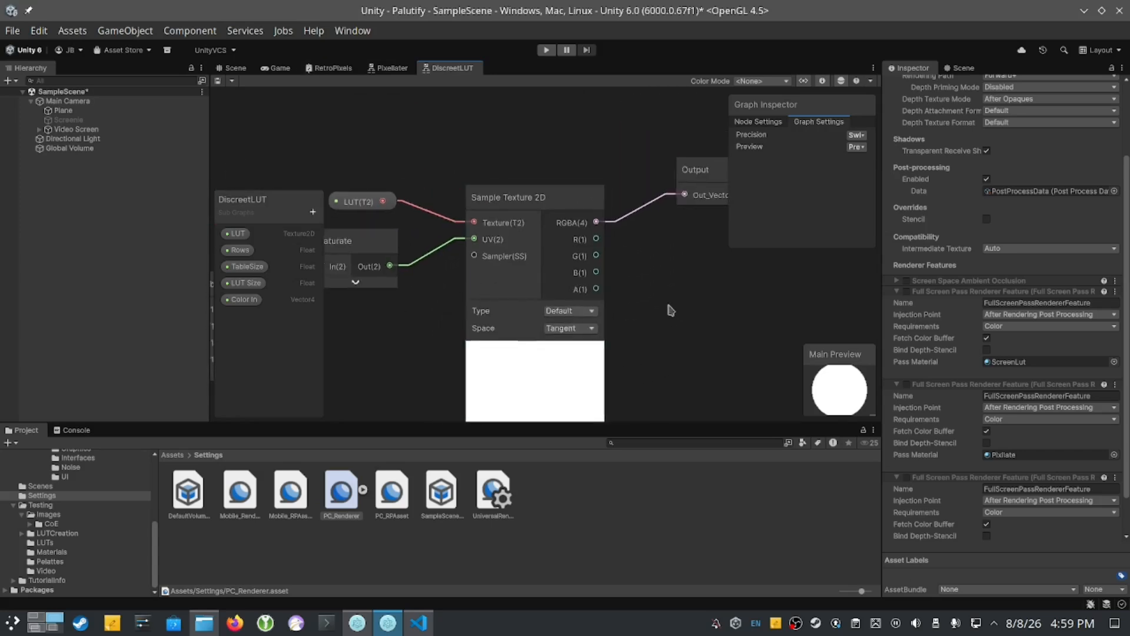
middle_drag(671, 311, 633, 356)
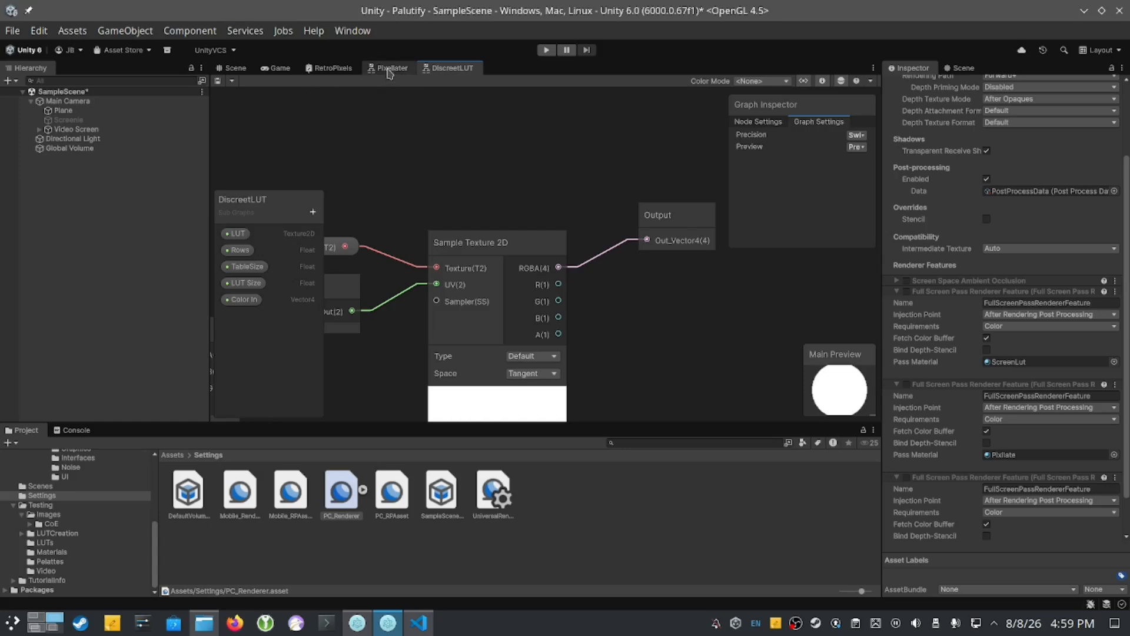
- Show the Game view and select the PC_Renderer asset in the Settings folder
click(331, 68)
click(233, 67)
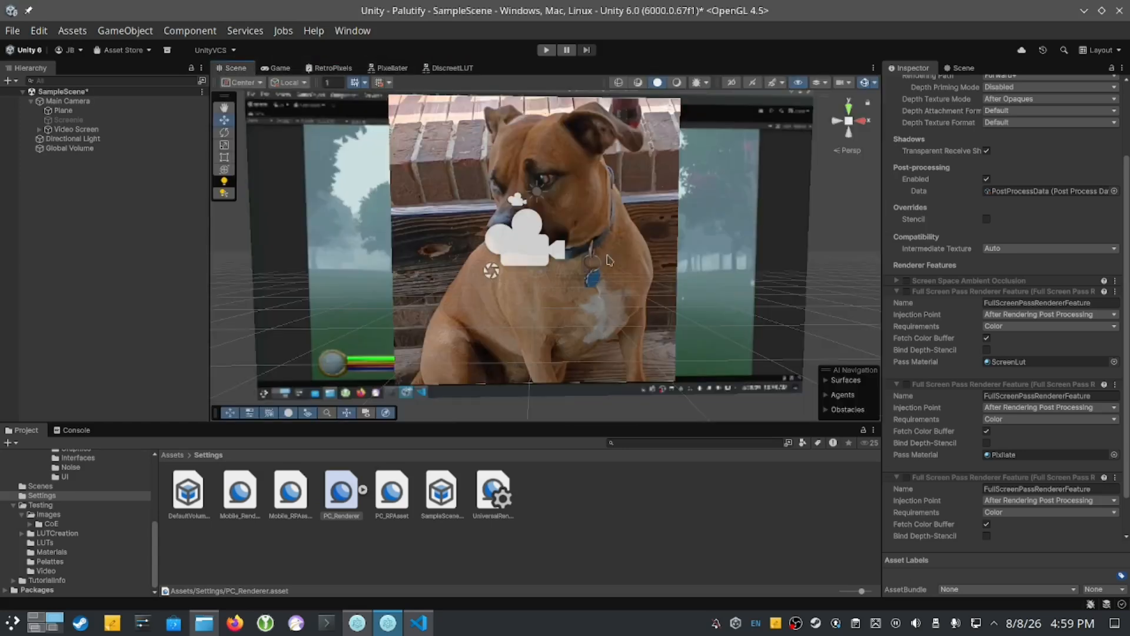
click(274, 321)
click(279, 67)
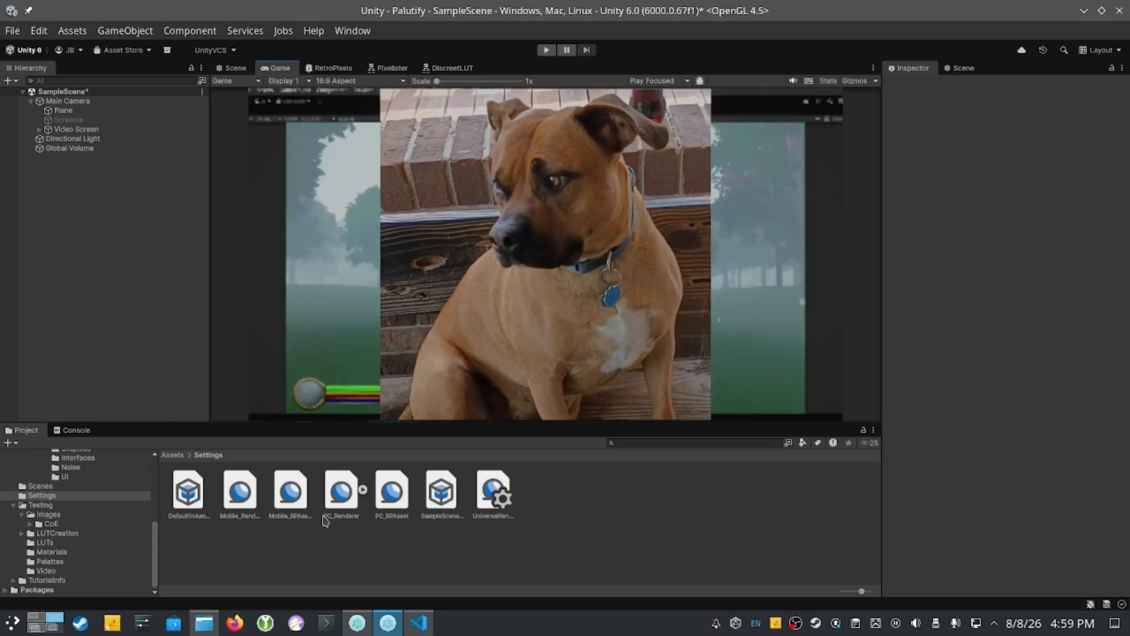
click(341, 495)
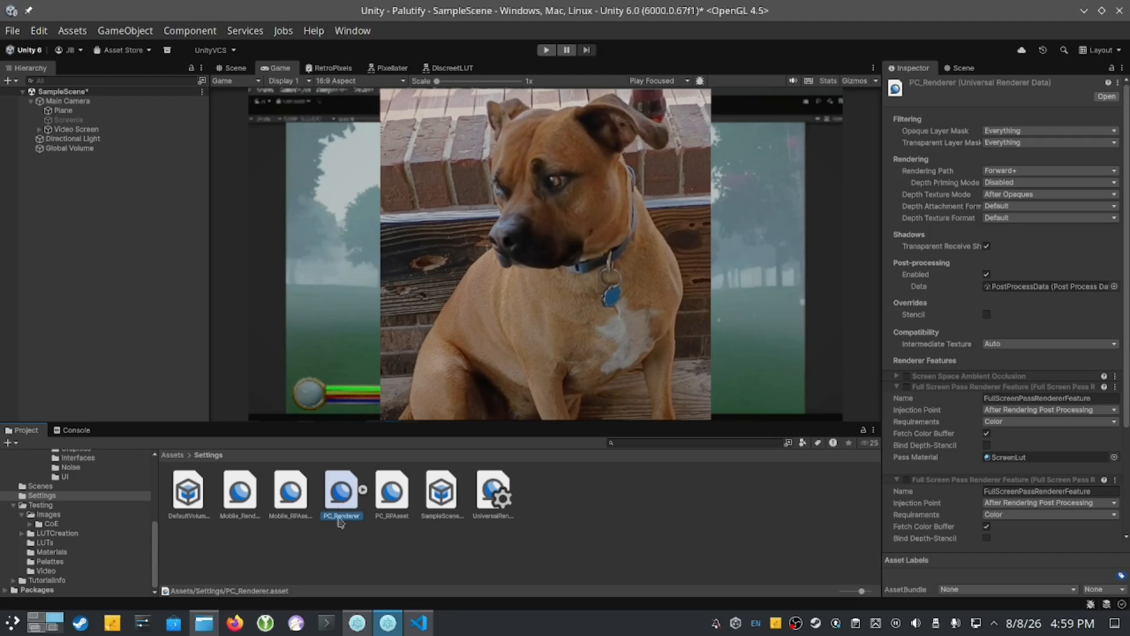
- Preview the full screen pass that uses the ScreenLut material, collapse its settings and disable it again
click(908, 388)
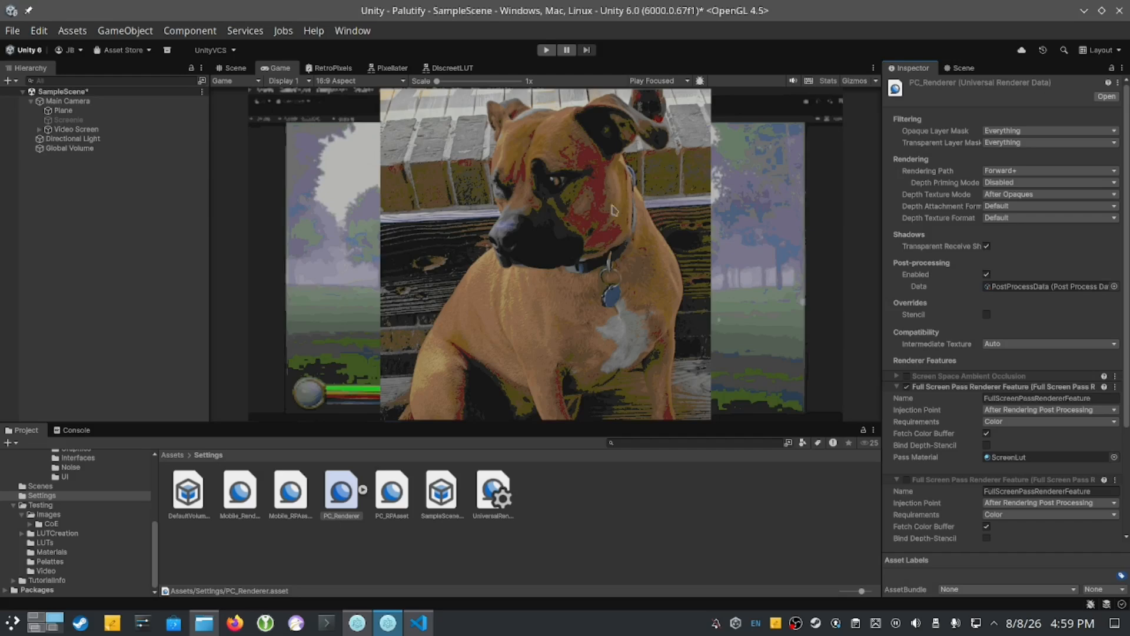
click(897, 387)
click(907, 388)
- Enable the full screen pass that uses the PixeLUT material, inspect the effect in a maximized Game view and restore the layout
scroll(945, 524, down, 2)
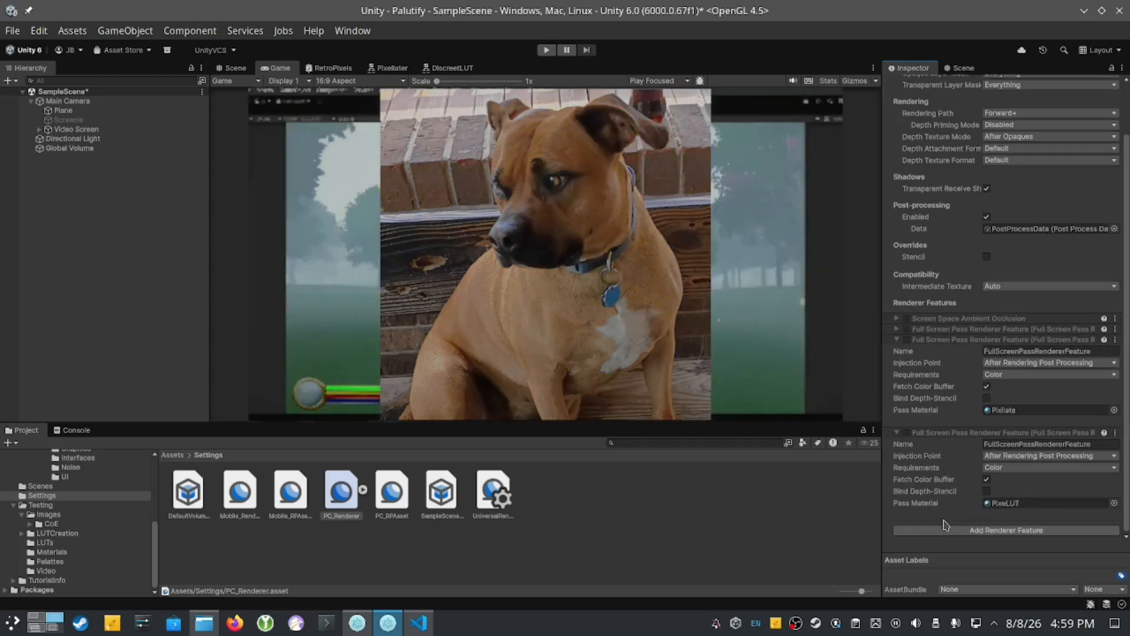
click(907, 434)
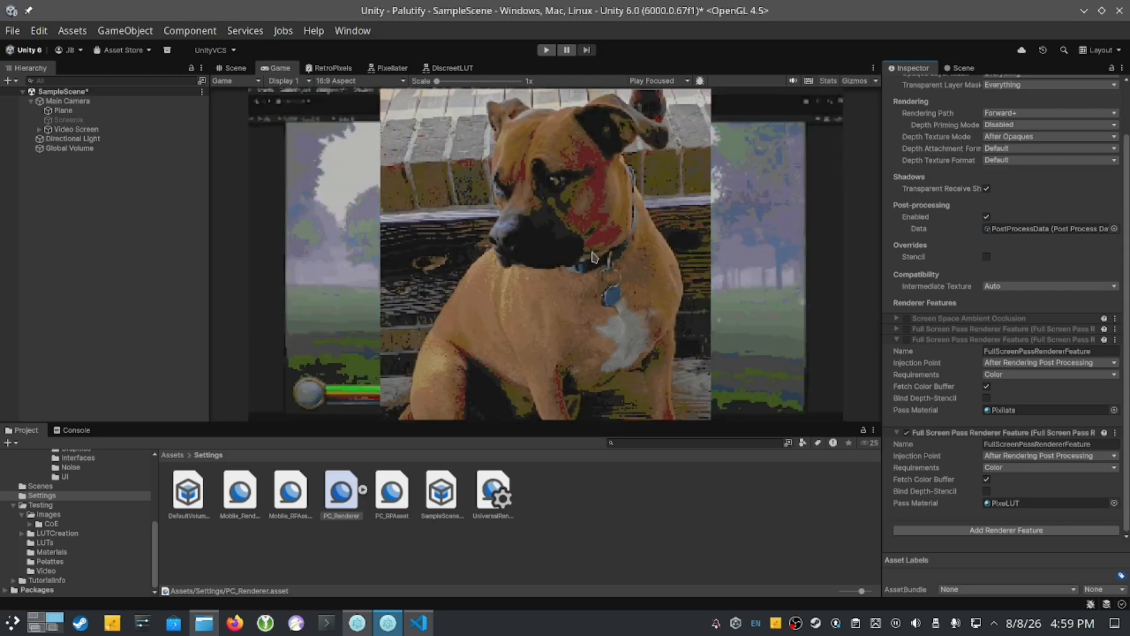
click(874, 67)
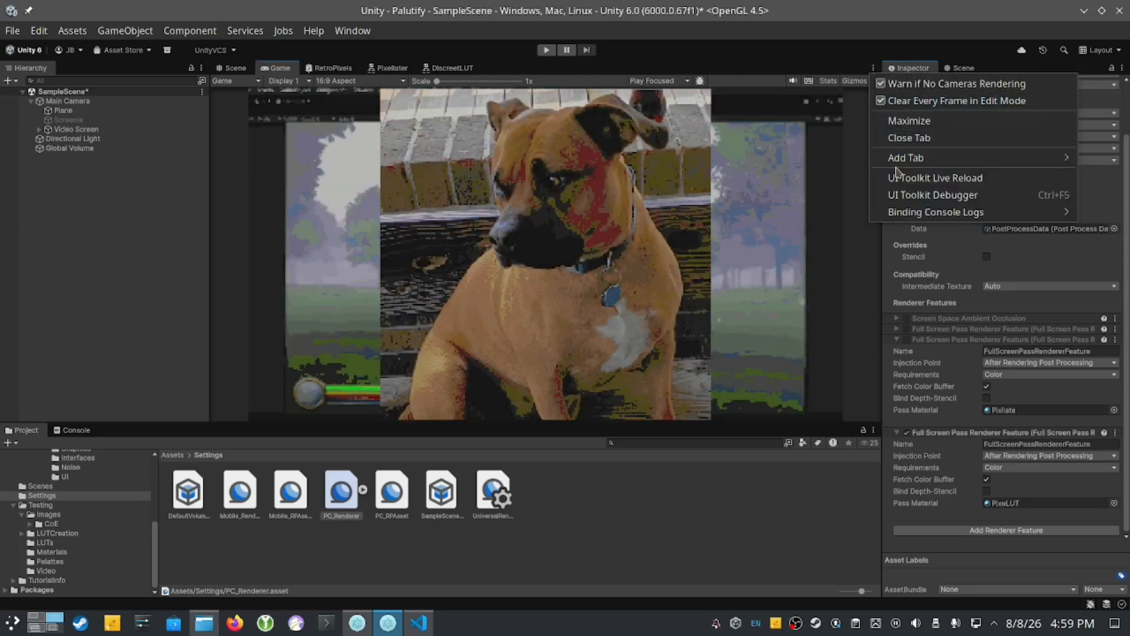
click(936, 127)
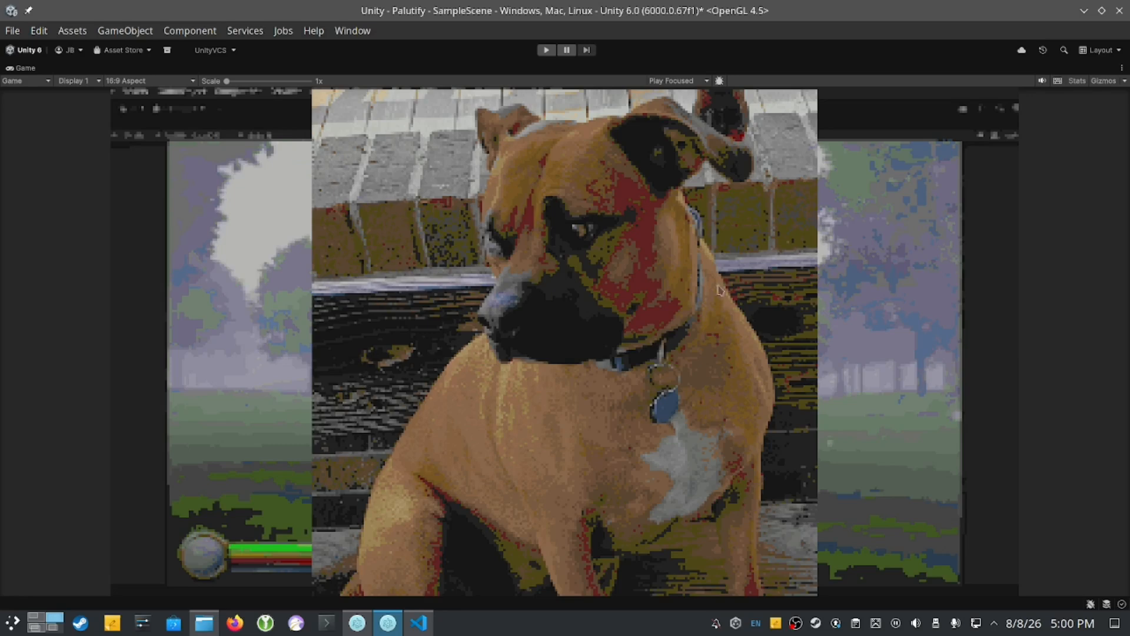
click(1122, 68)
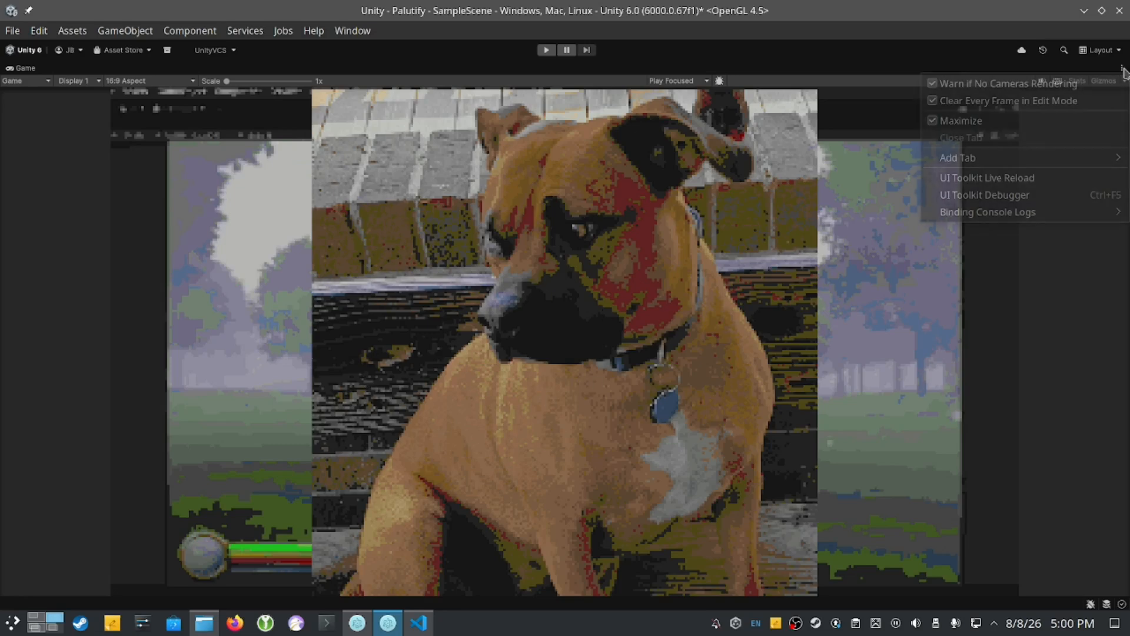
click(1075, 120)
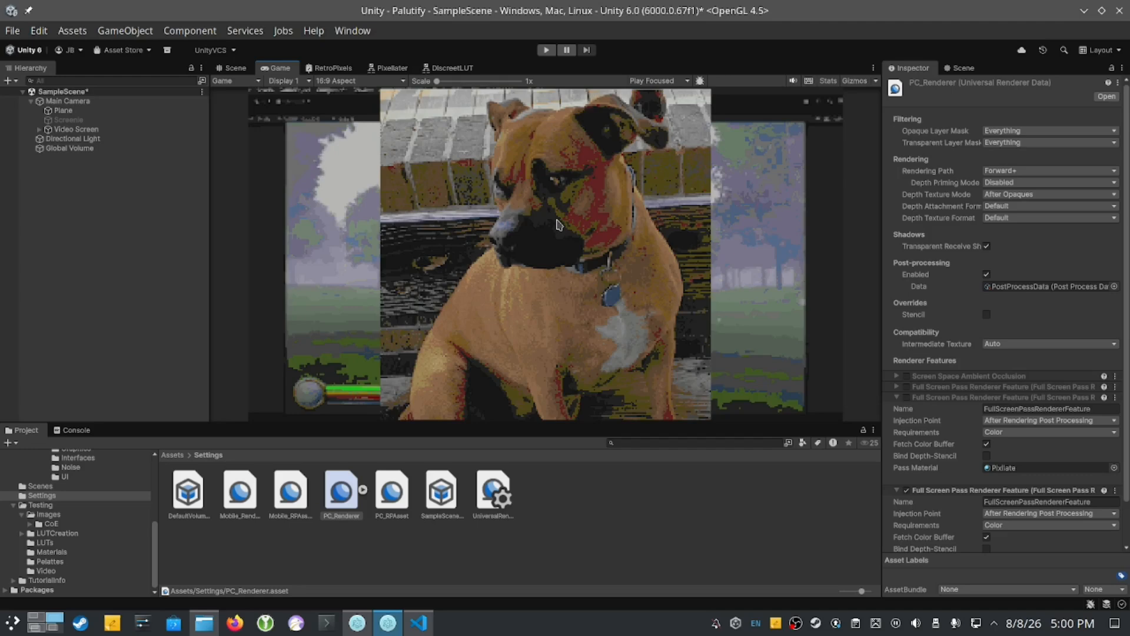
- Look through the project's asset folders and select the Main Camera object in SampleScene
scroll(58, 505, up, 4)
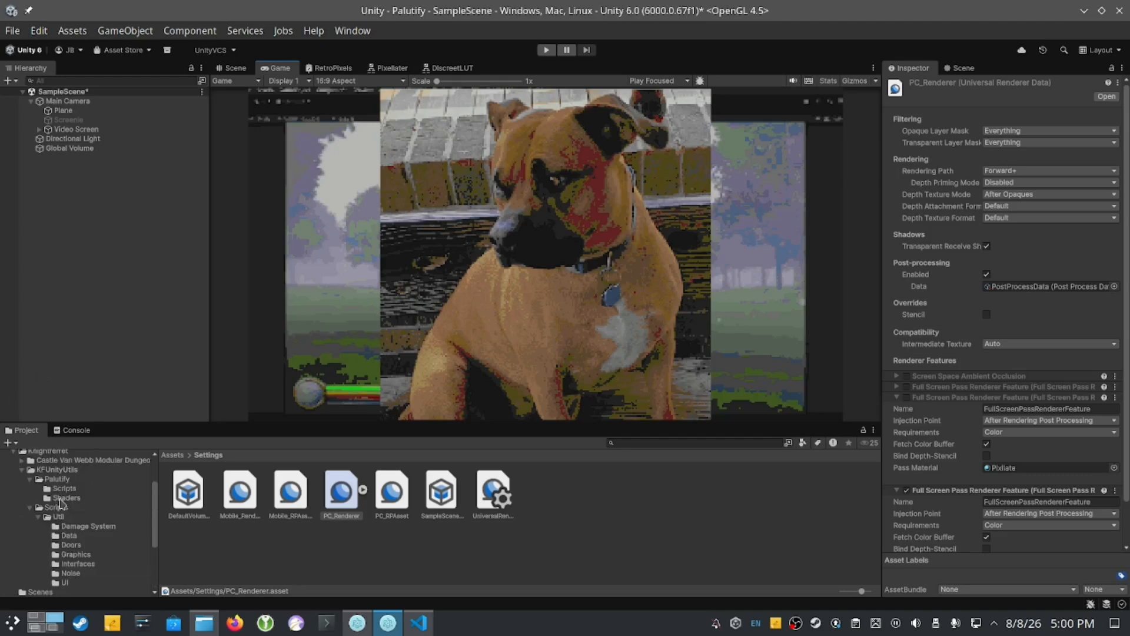
scroll(76, 504, up, 2)
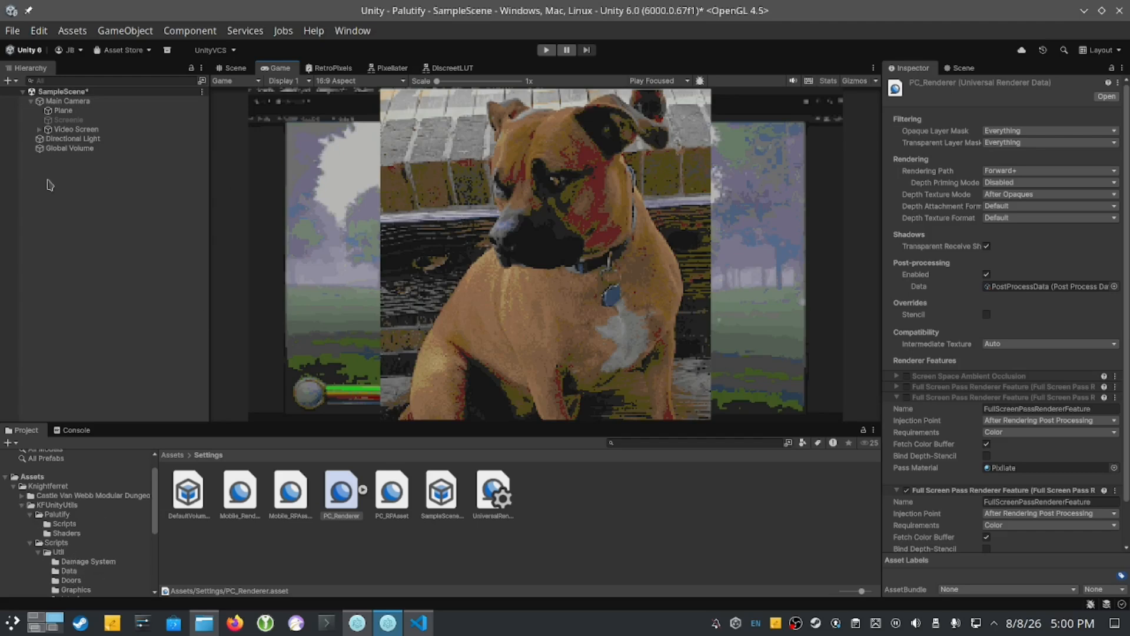
click(59, 102)
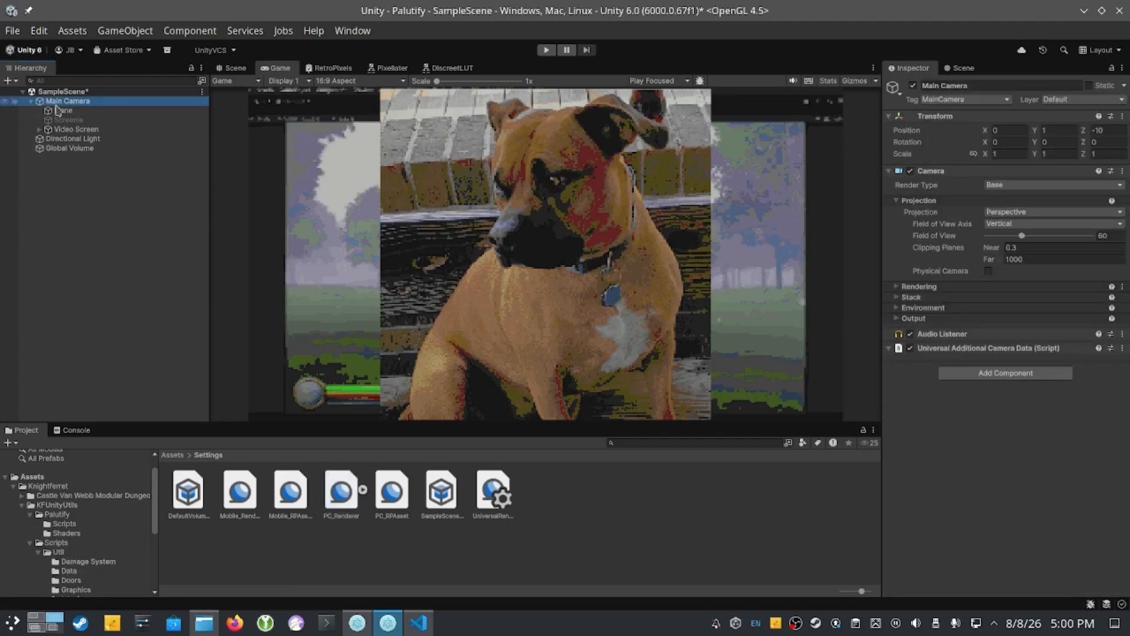
- Deactivate the Plane object under Main Camera, then preview the effect on the Screenie object and deactivate it again
click(57, 111)
click(914, 85)
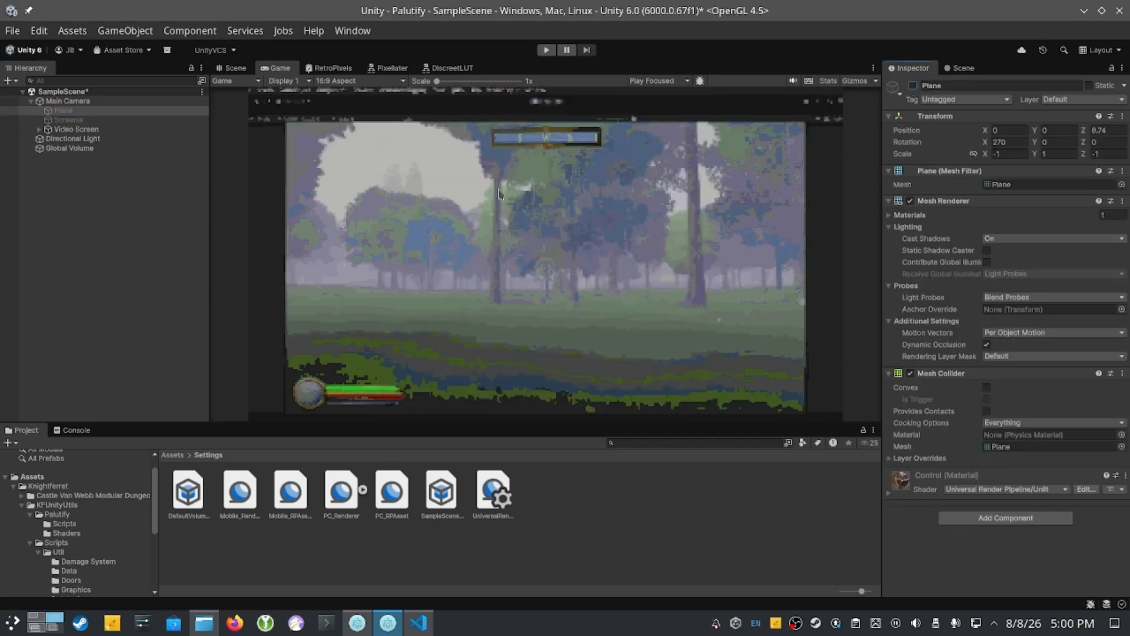
click(68, 119)
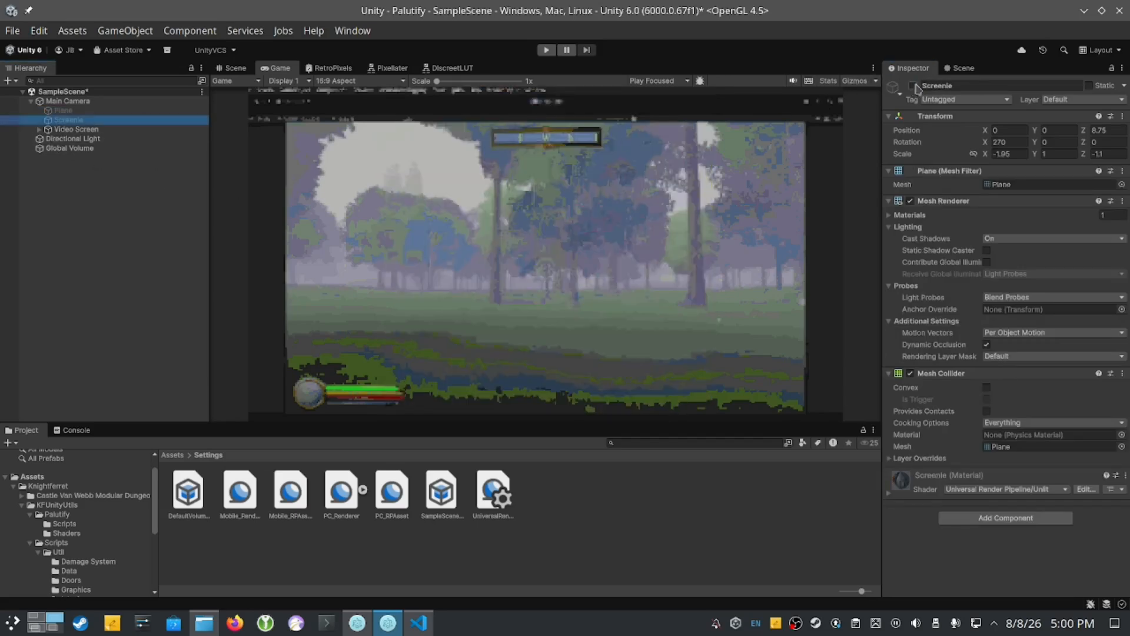
click(913, 86)
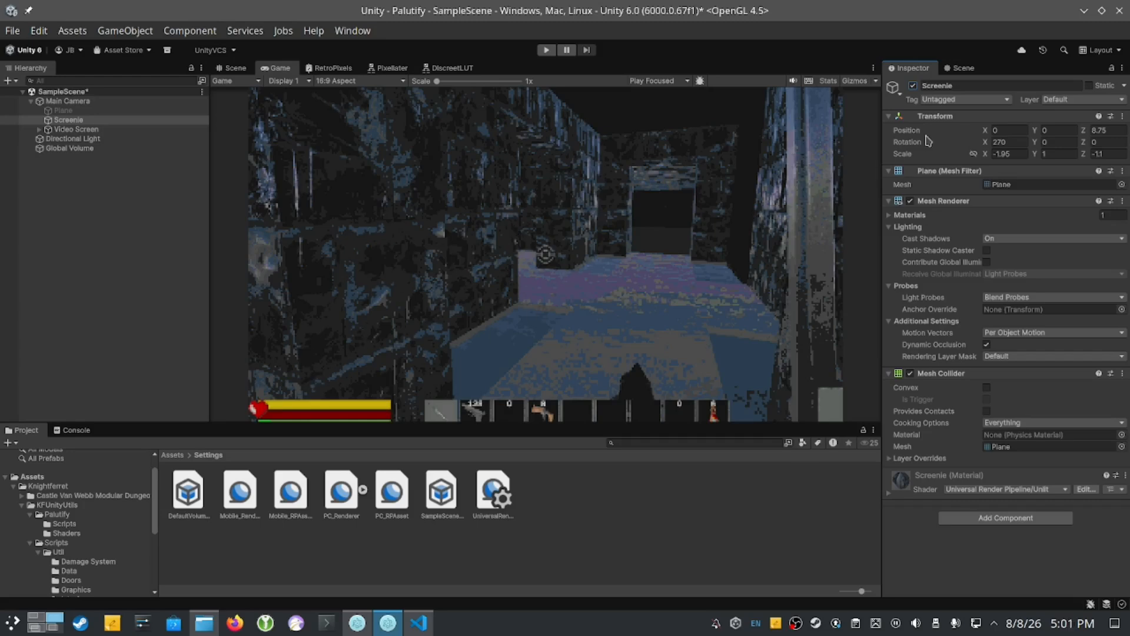
click(915, 88)
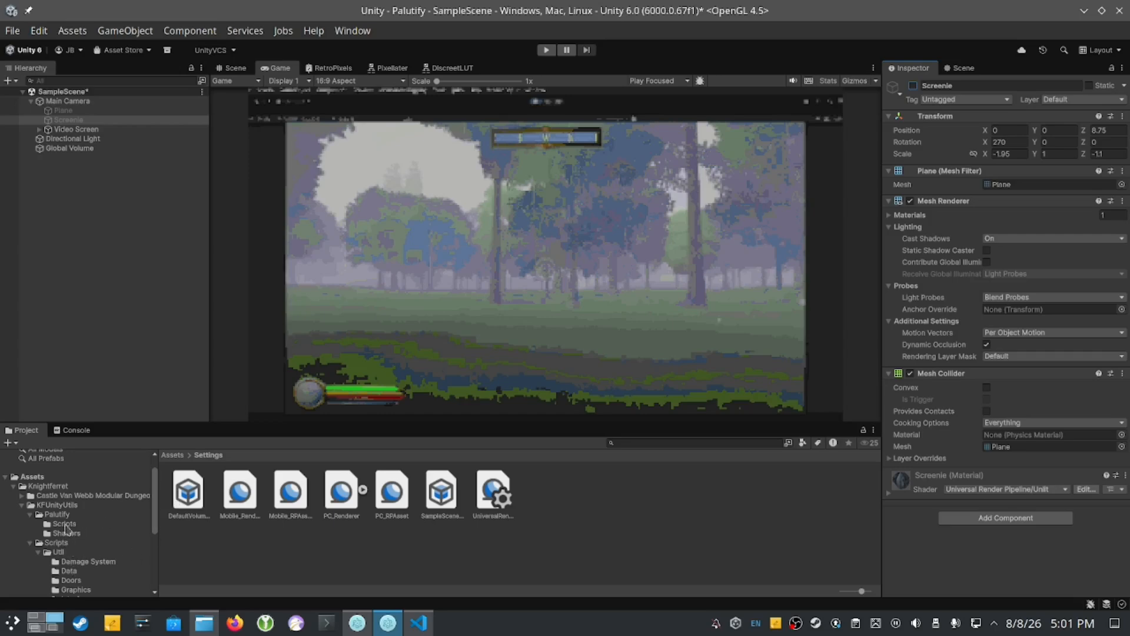
- Open the Demo03 - Castle van Webb scene from the Castle Van Webb Modular Dungeon demo scenes, saving the SampleScene changes
click(22, 496)
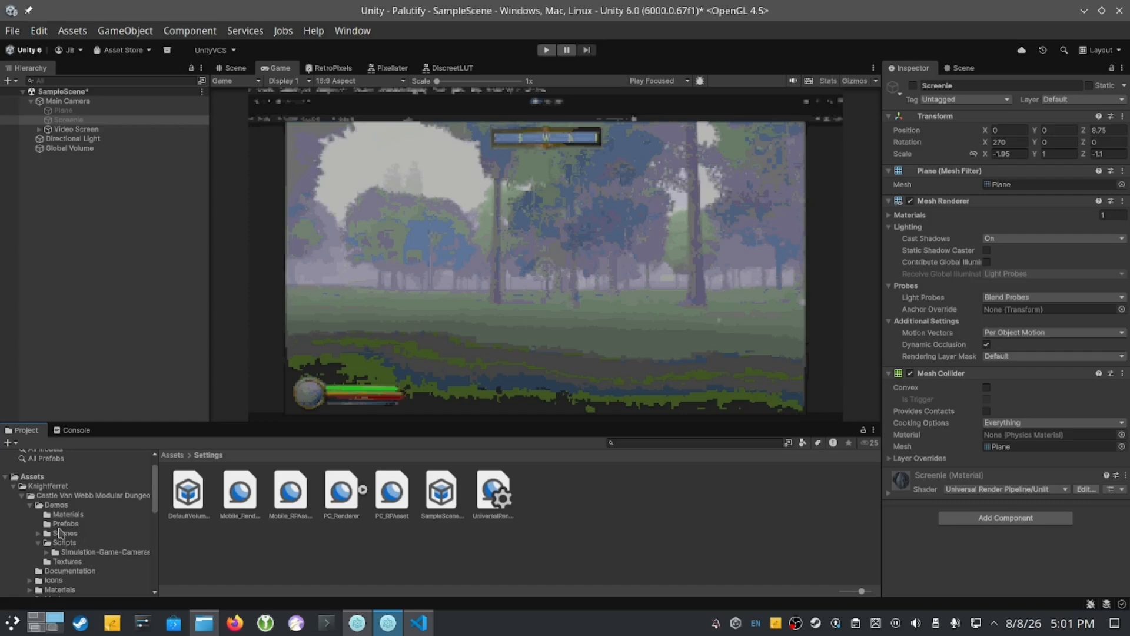
click(66, 534)
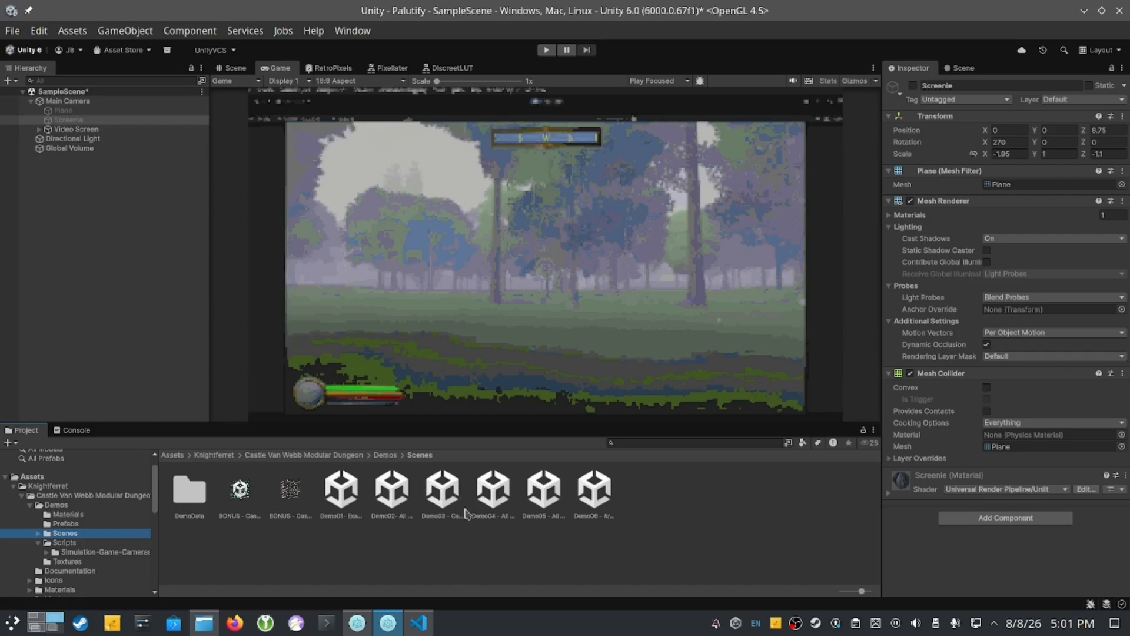
double_click(442, 490)
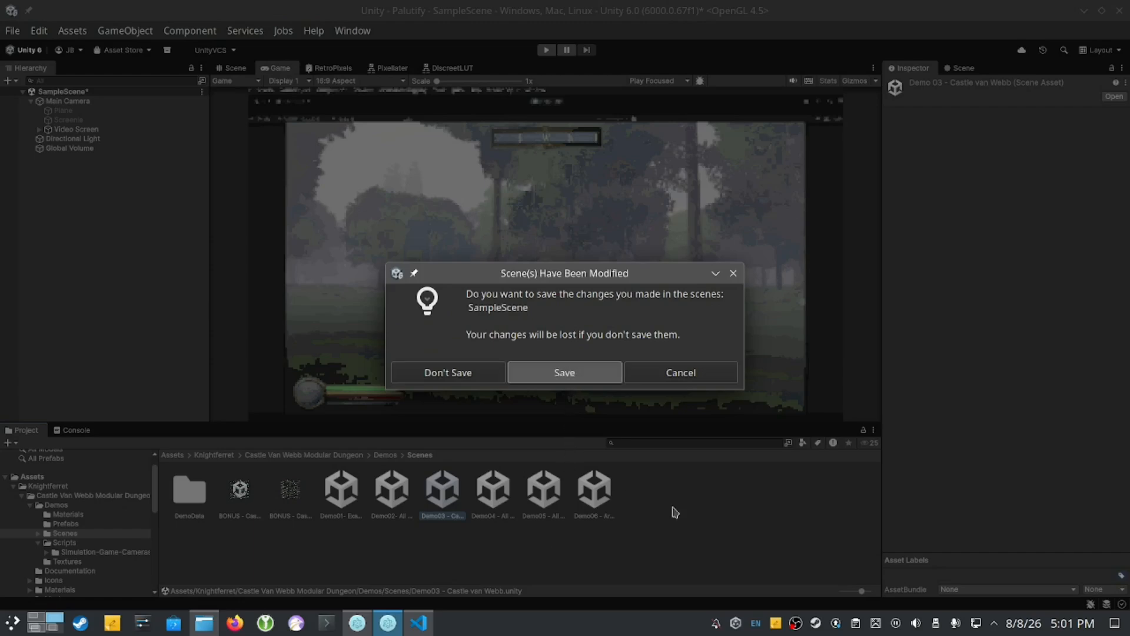
key(Return)
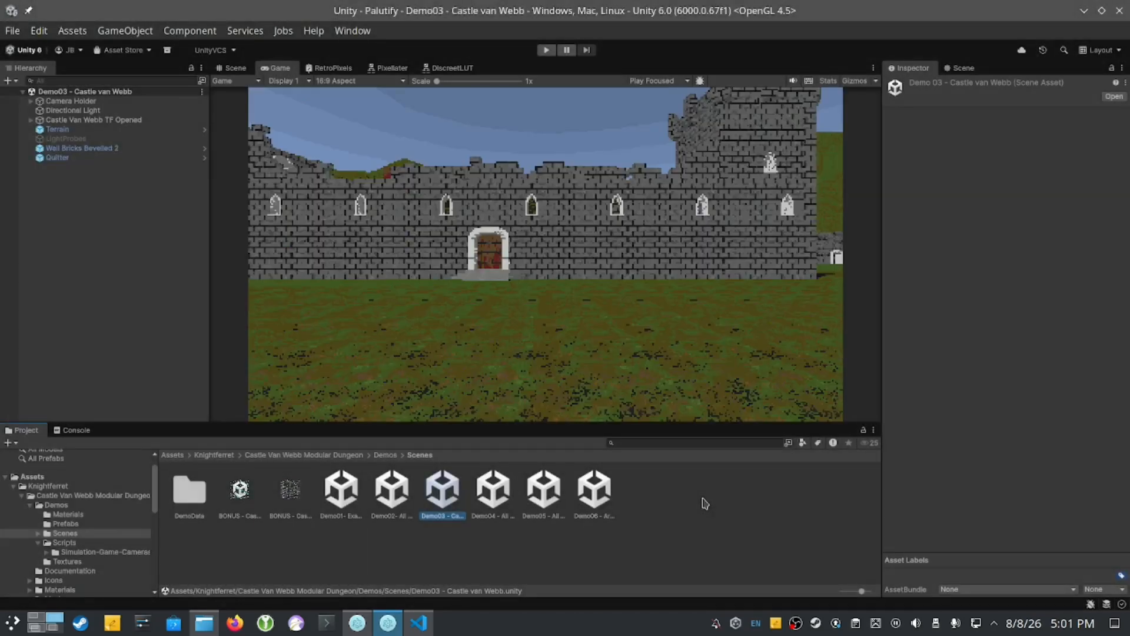
- Test-play the castle scene briefly, set the Game view to Play Maximized and restart play mode
click(547, 50)
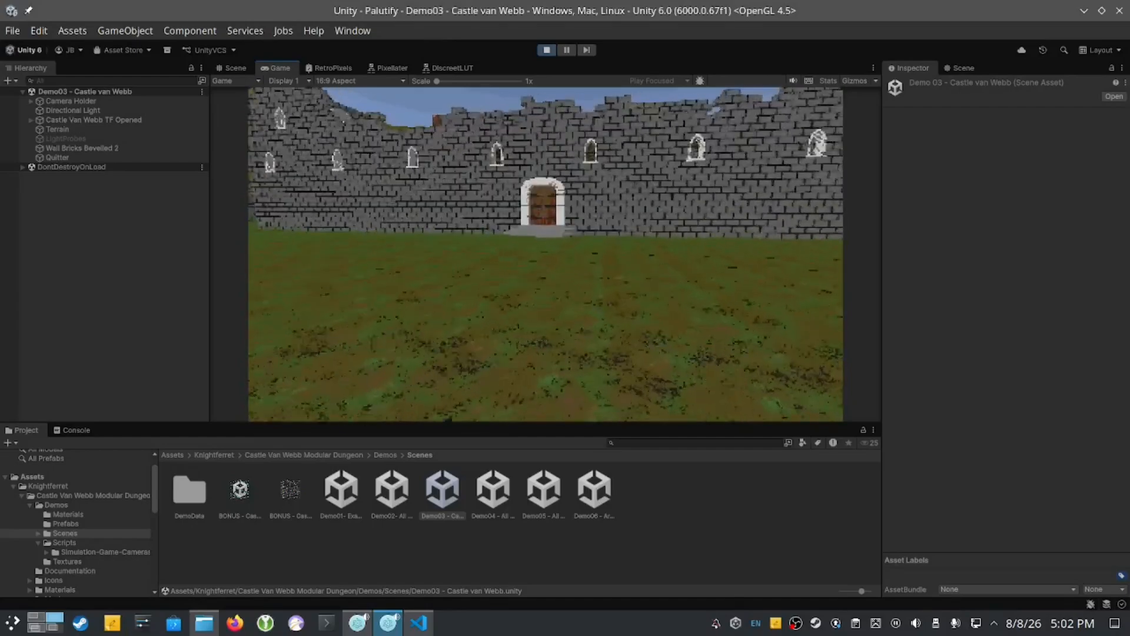
click(546, 50)
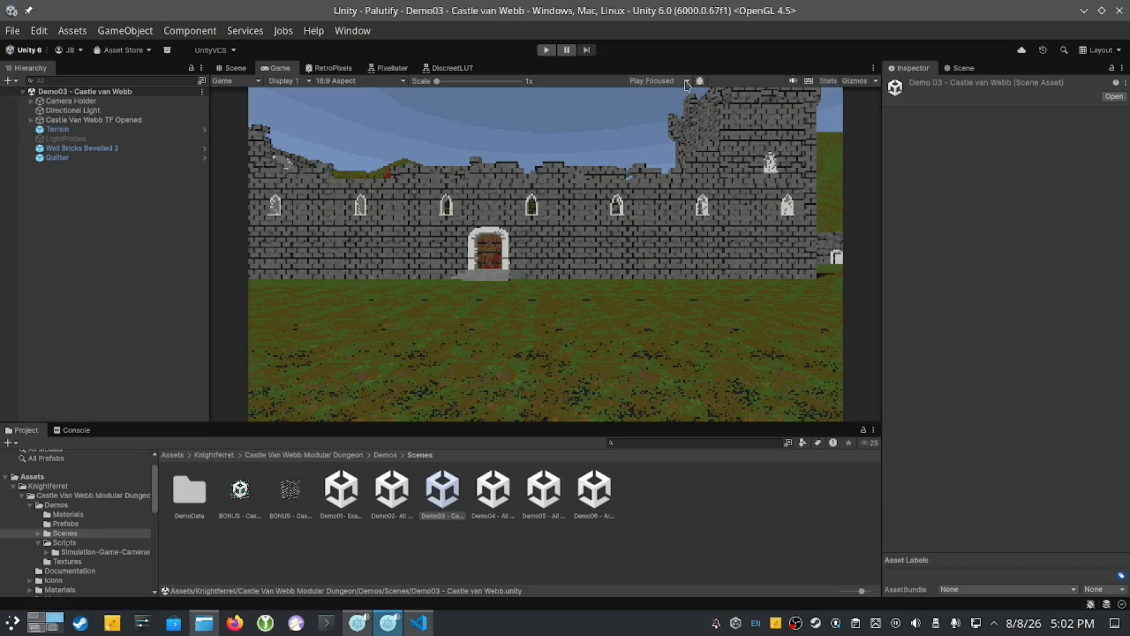
click(681, 114)
click(547, 50)
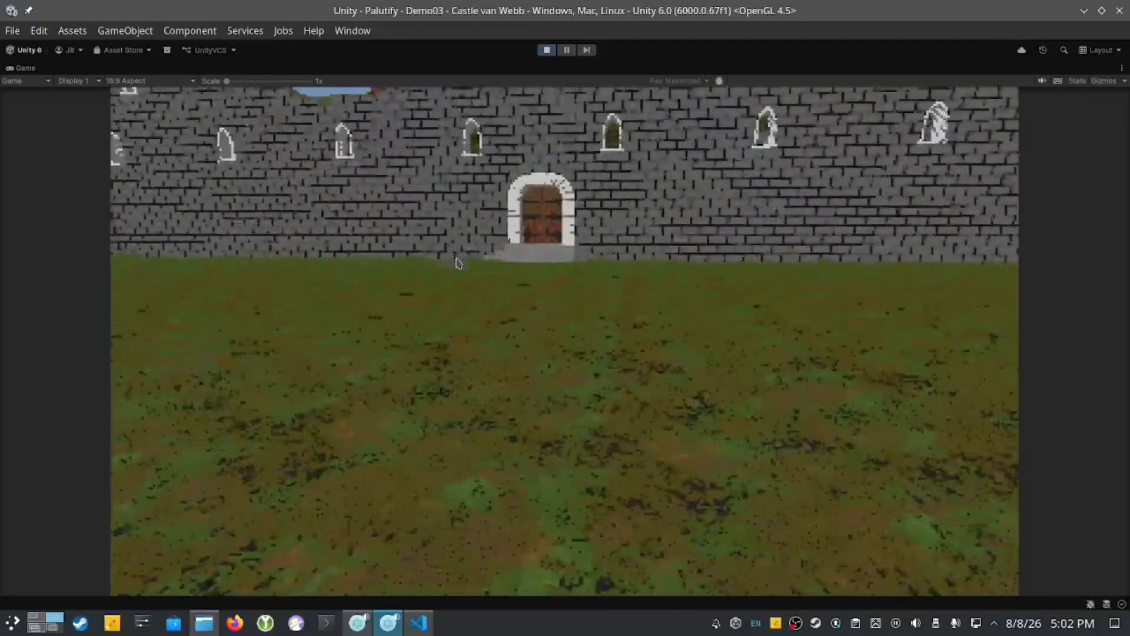
- Walk up to the castle door and through the pillared throne hall to examine the pixelated LUT effect in motion
key(w)
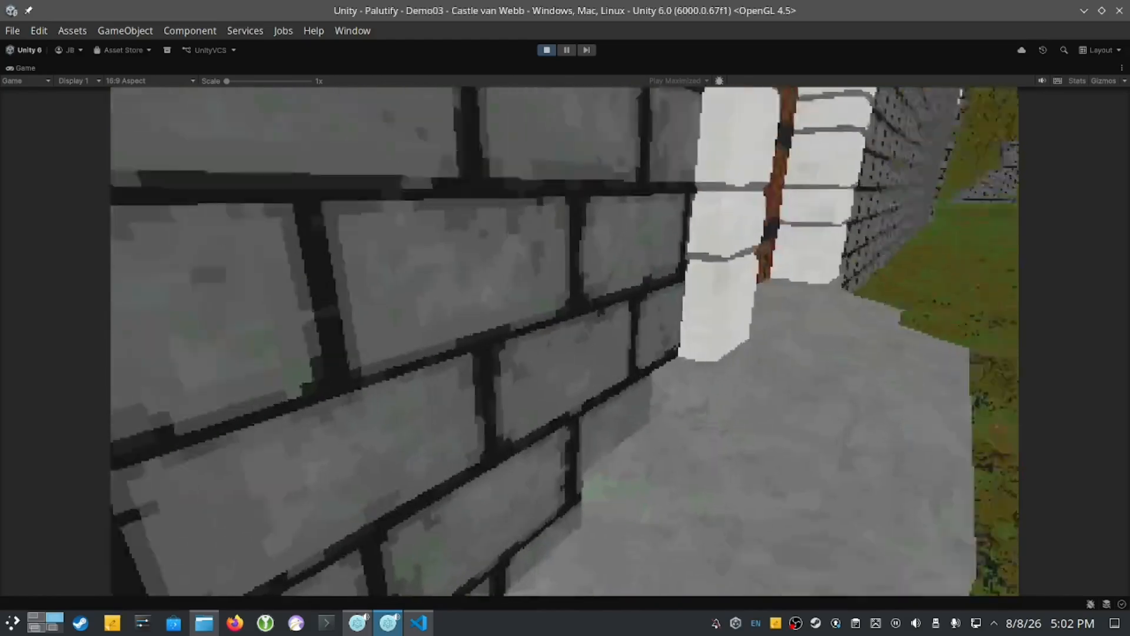
key(d)
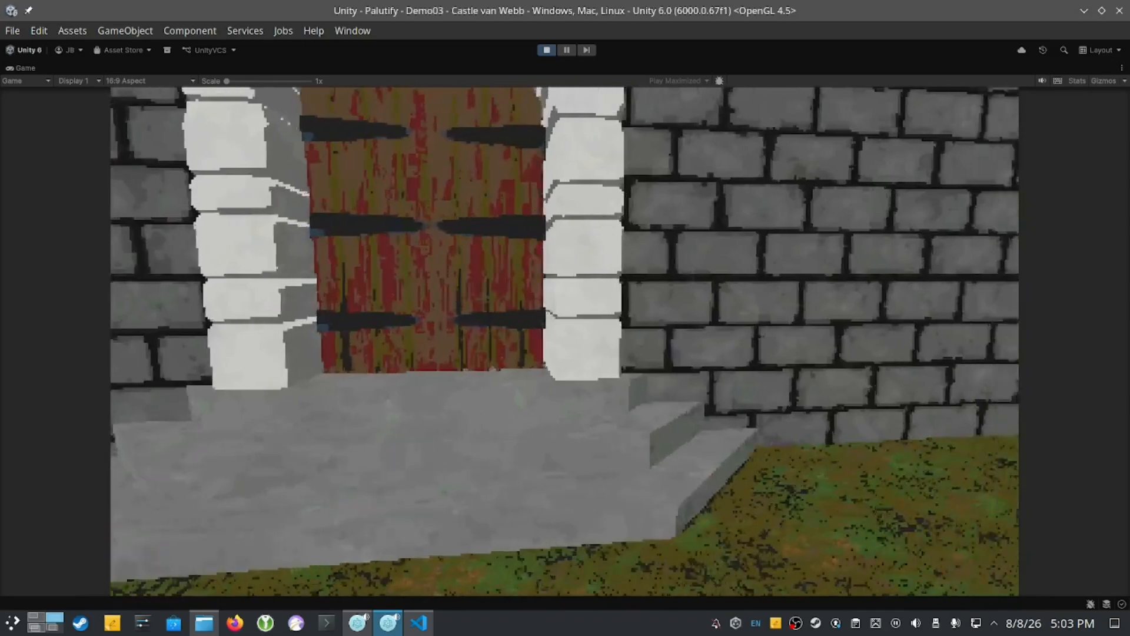
key(w)
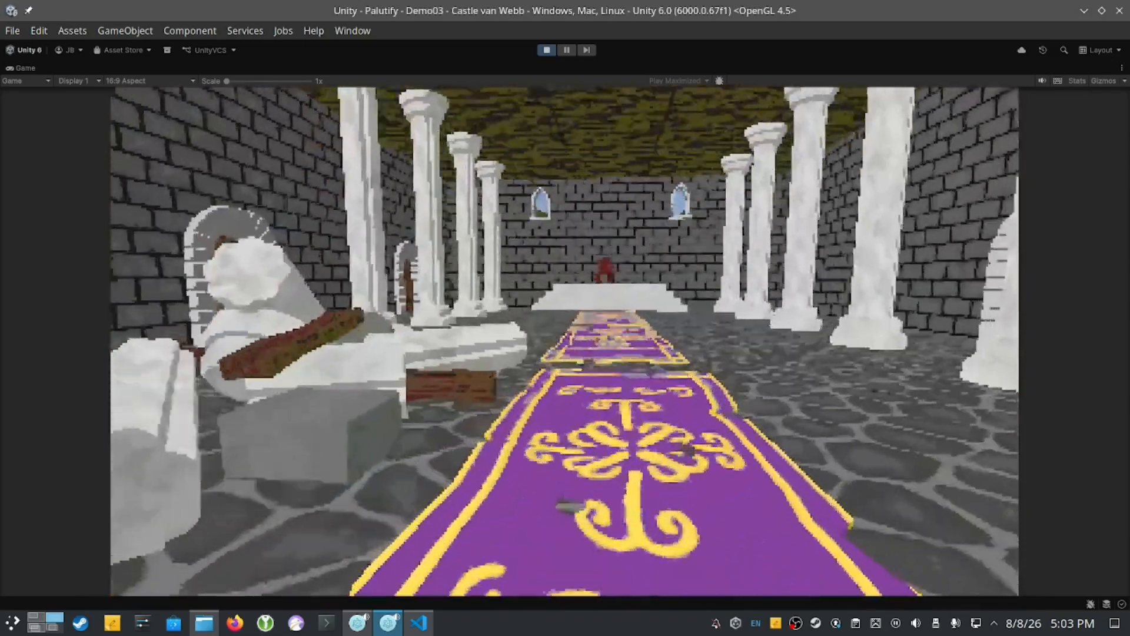
key(w)
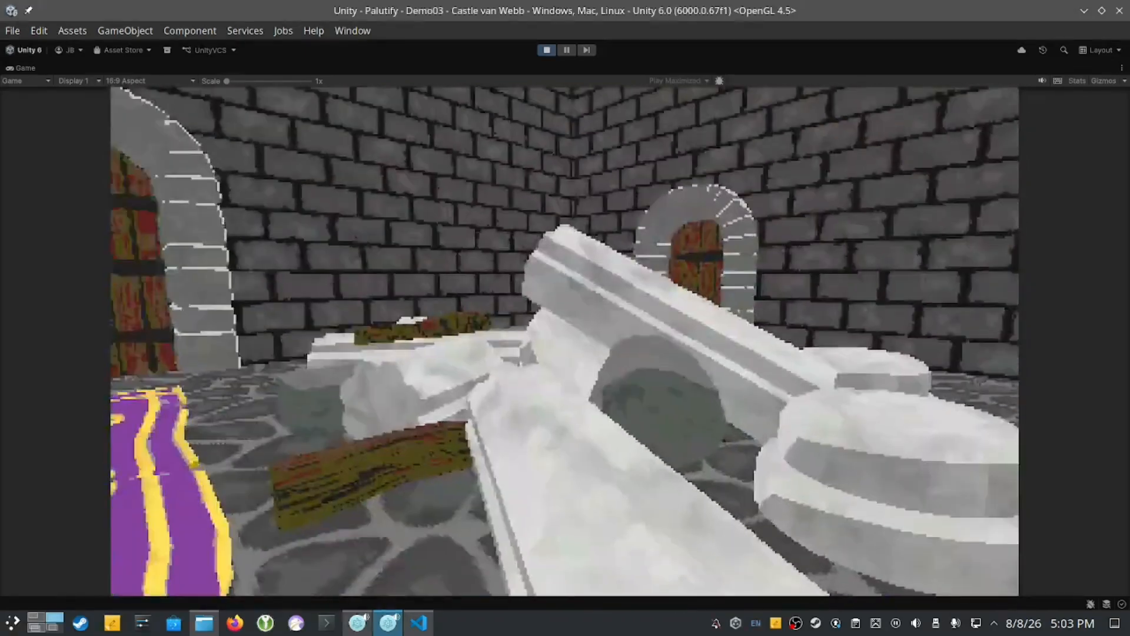
key(w)
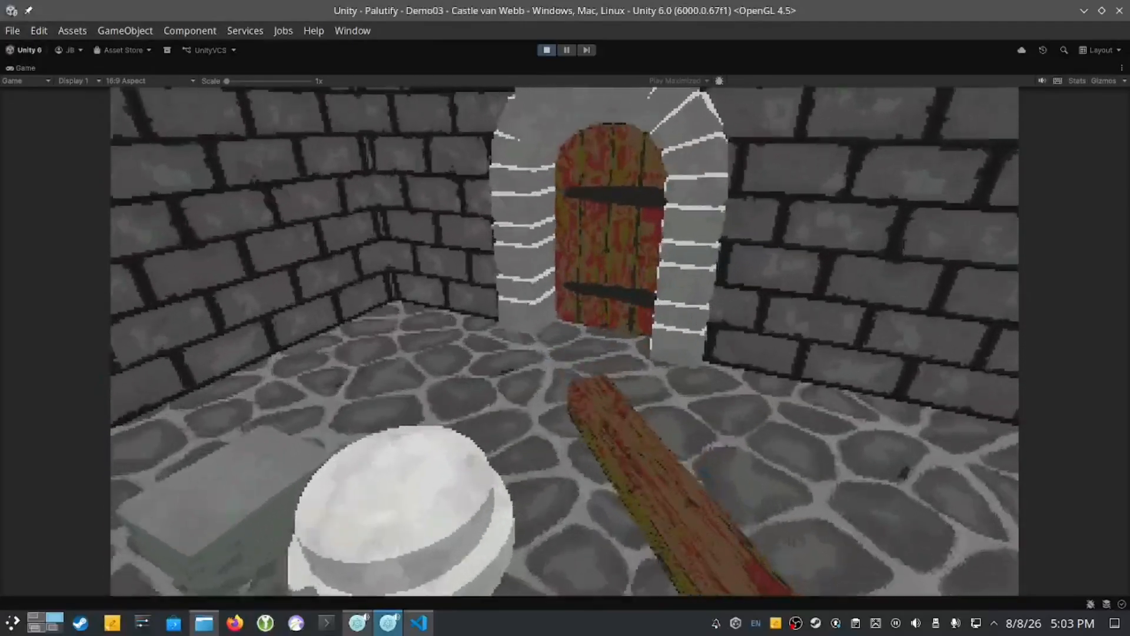
key(w)
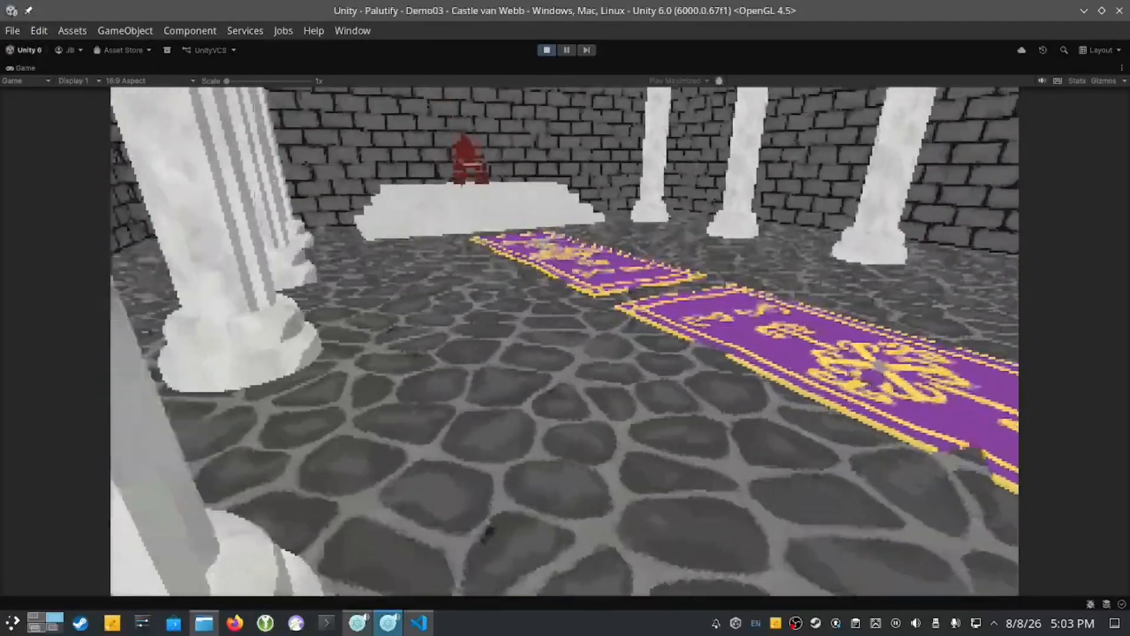